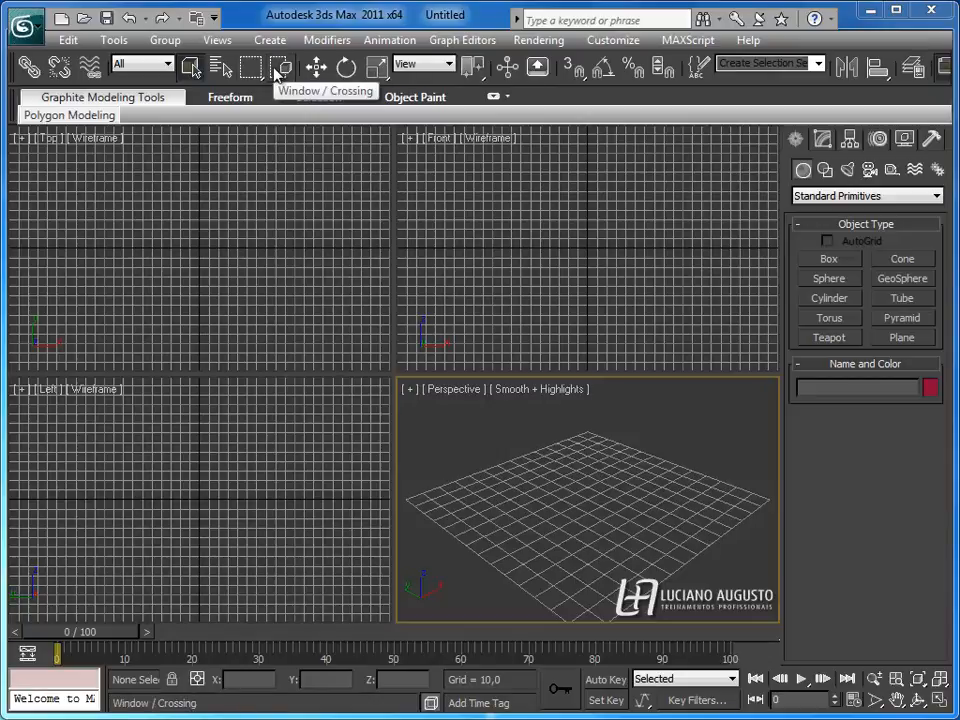
{"action": "left_click", "coordinate": [279, 70]}
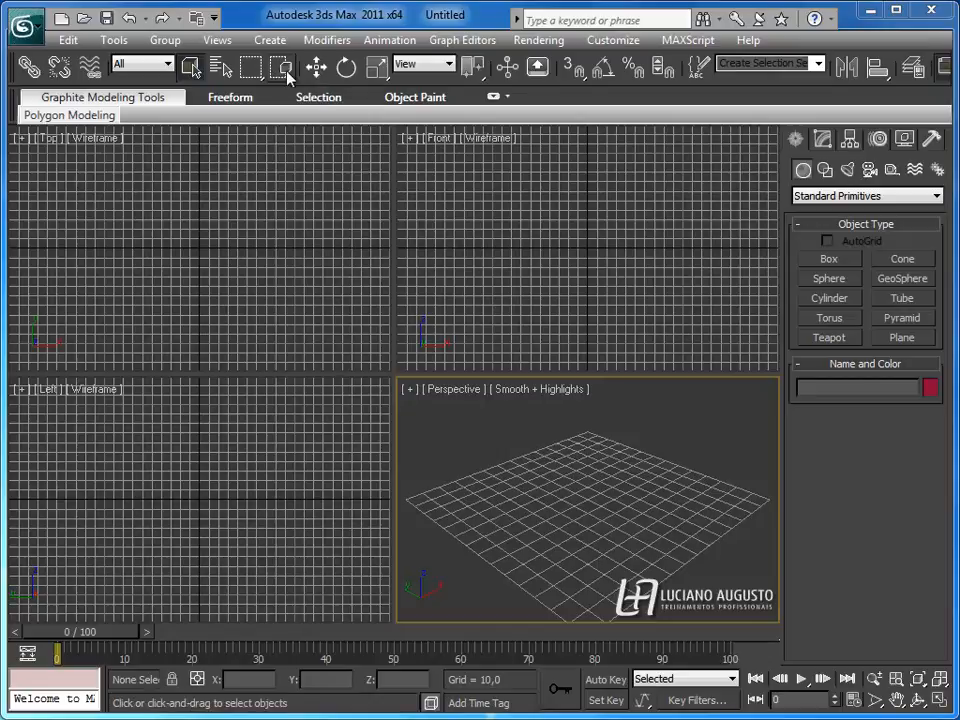
{"action": "left_click", "coordinate": [278, 68]}
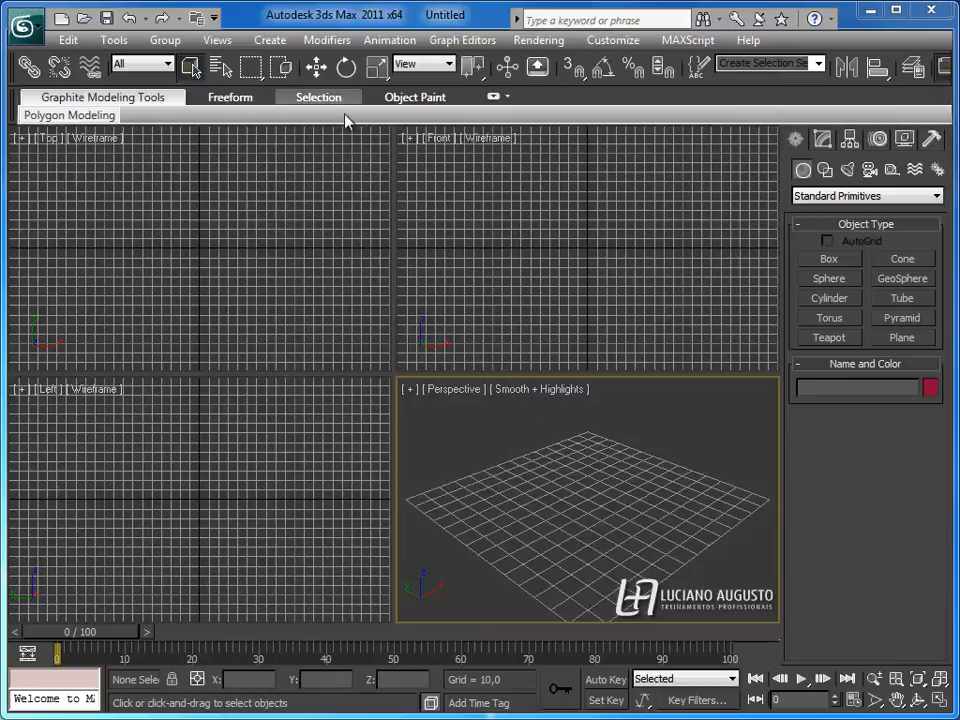
{"action": "left_click", "coordinate": [314, 69]}
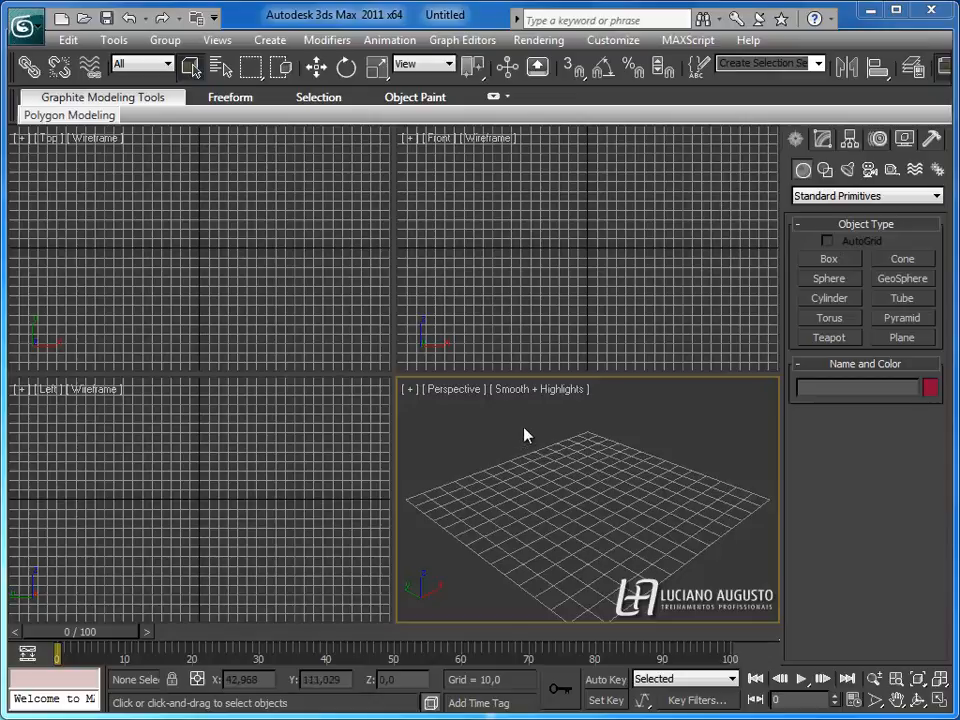
Create a box about 39 long, 36 wide and 36 high from the middle of the Perspective grid, and end box creation
{"action": "left_click", "coordinate": [829, 260]}
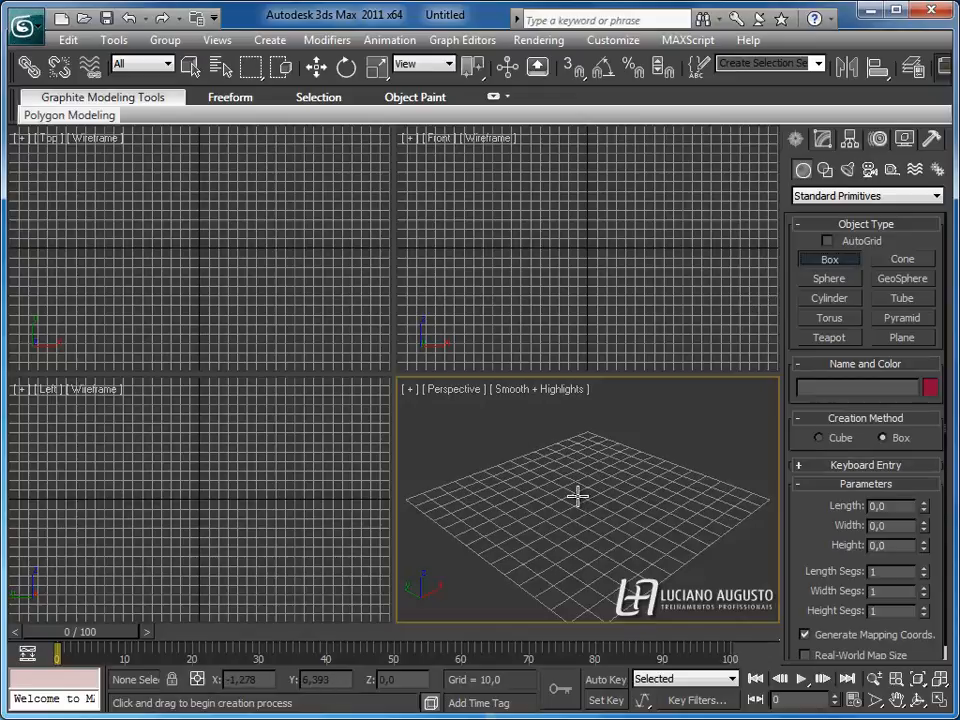
{"action": "left_click_drag", "start_coordinate": [582, 497], "coordinate": [590, 557]}
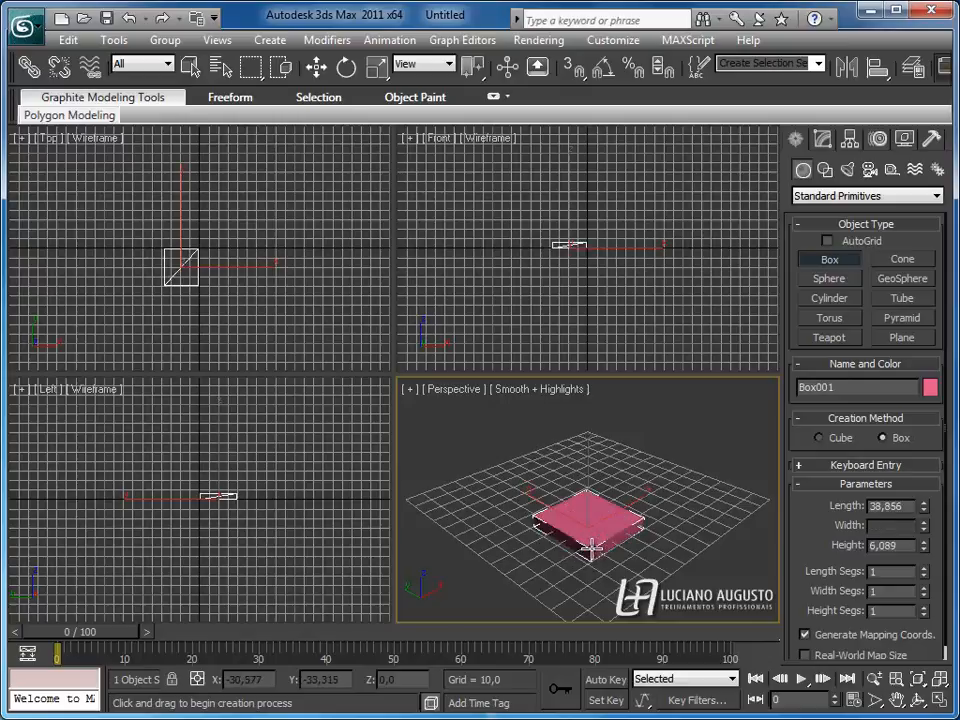
{"action": "left_click", "coordinate": [593, 497]}
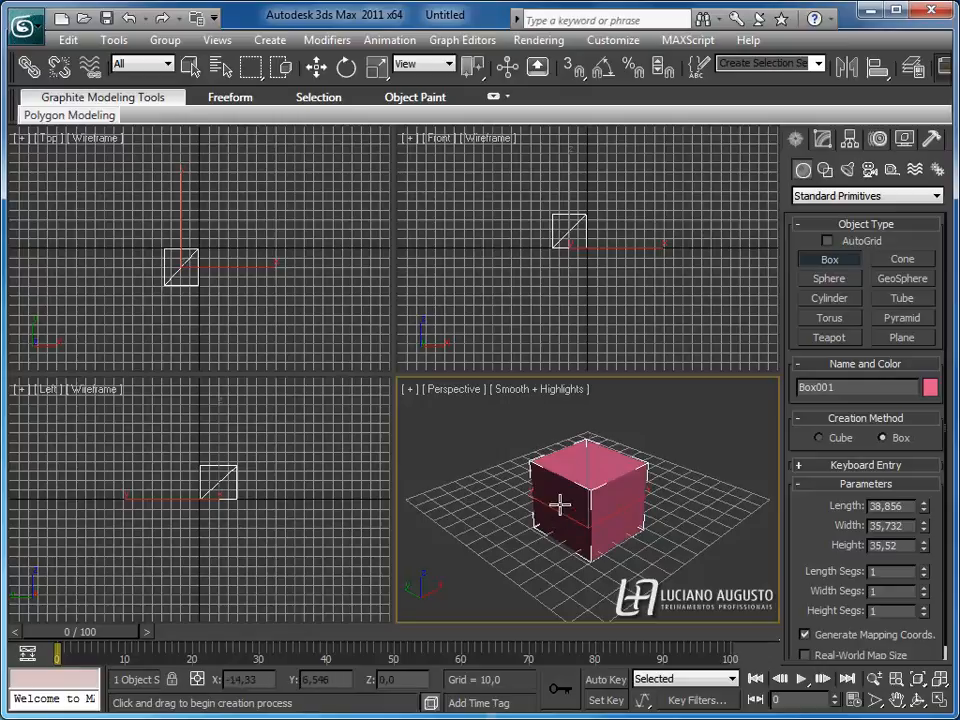
{"action": "left_click", "coordinate": [190, 68]}
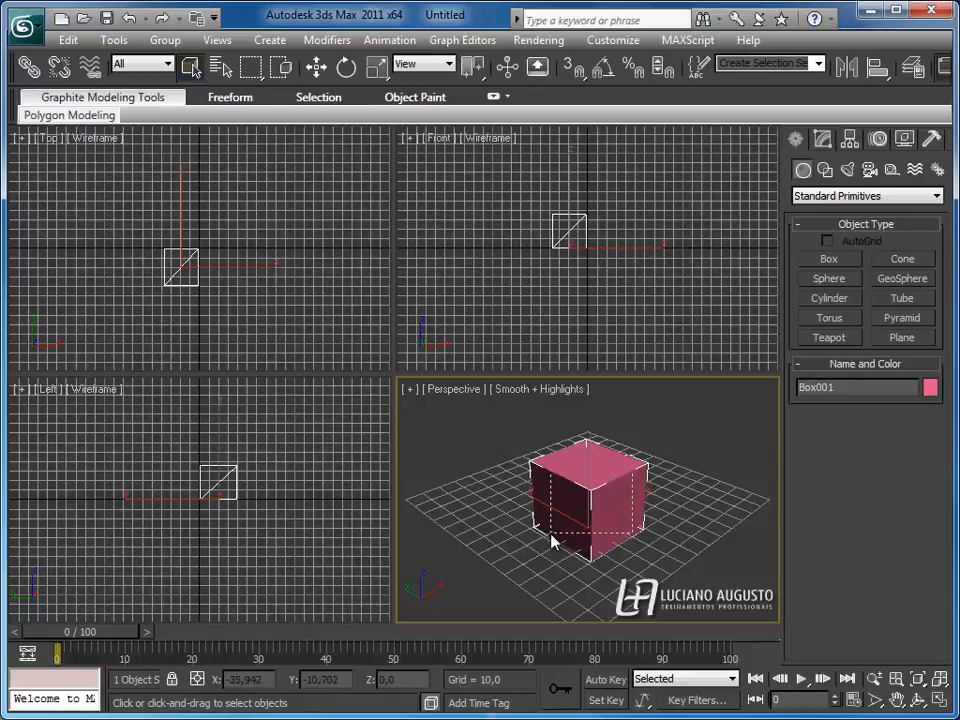
Move the pink box freely in the Perspective and Front viewports to bring it close to the grid origin
{"action": "left_click", "coordinate": [316, 67]}
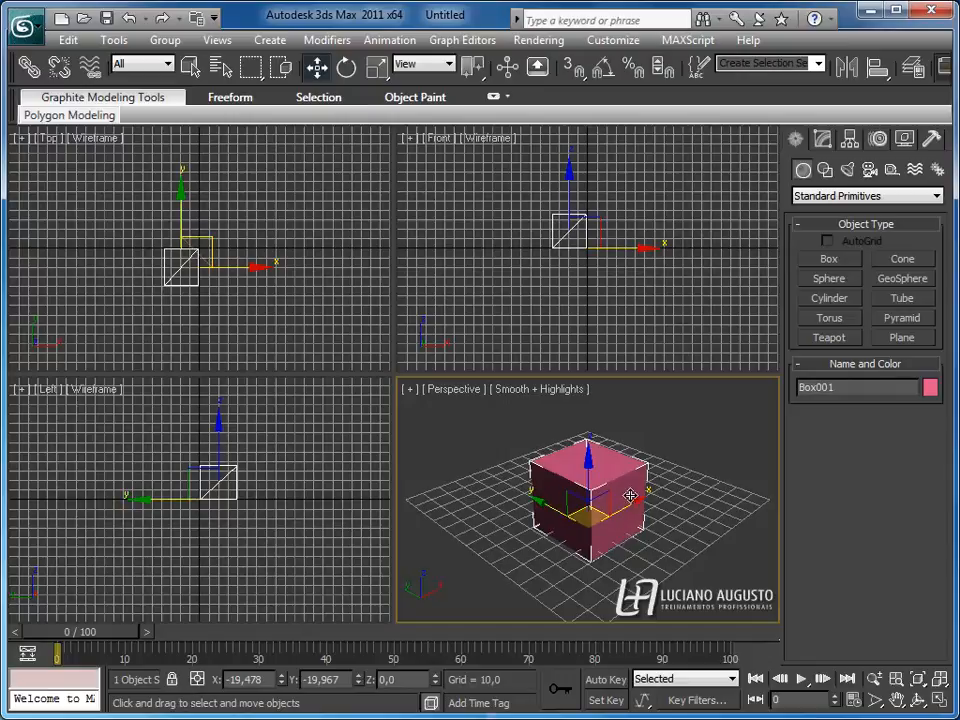
{"action": "left_click_drag", "start_coordinate": [624, 509], "coordinate": [547, 468]}
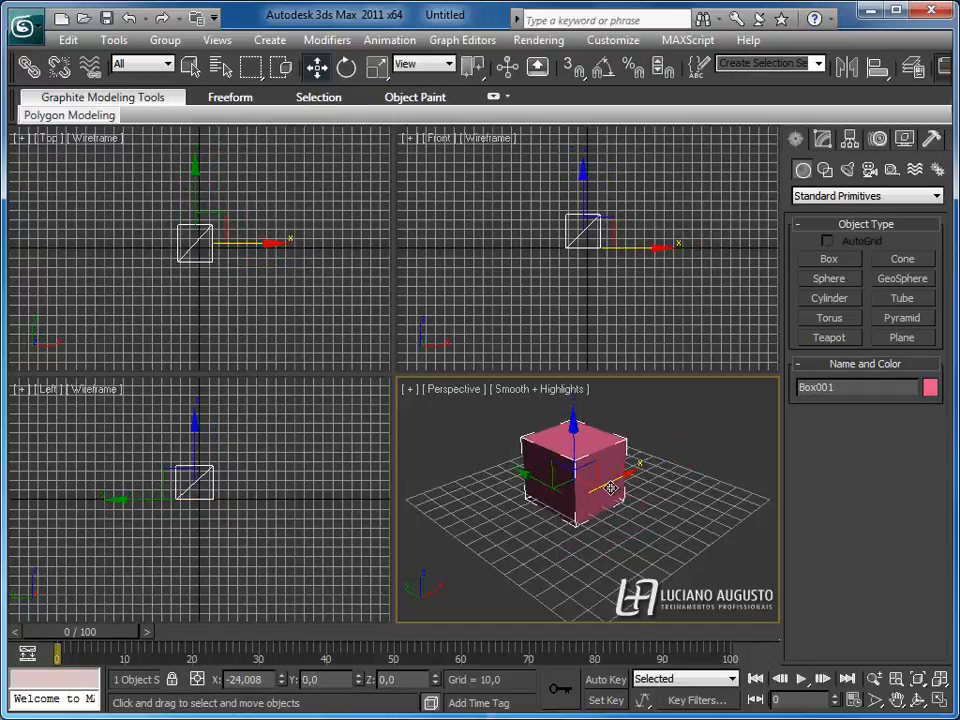
{"action": "mouse_move", "coordinate": [612, 231]}
{"action": "left_mouse_down"}
{"action": "mouse_move", "coordinate": [606, 219]}
{"action": "mouse_move", "coordinate": [628, 210]}
{"action": "mouse_move", "coordinate": [606, 216]}
{"action": "mouse_move", "coordinate": [616, 219]}
{"action": "left_mouse_up"}
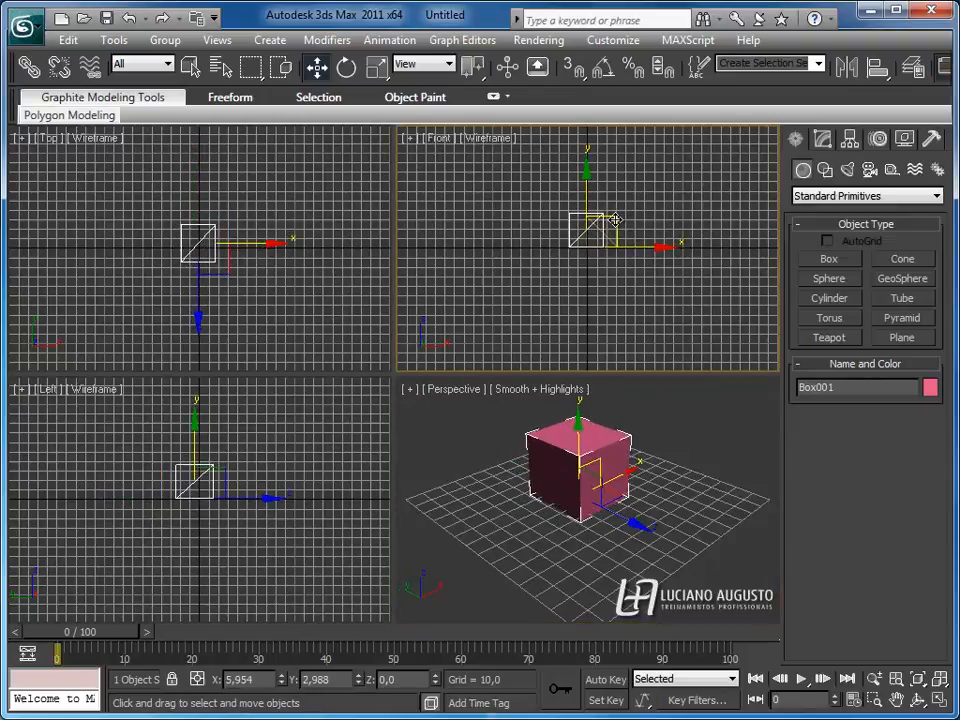
Deselect the box and switch the Top viewport to Smooth + Highlights shading
{"action": "left_click", "coordinate": [211, 223]}
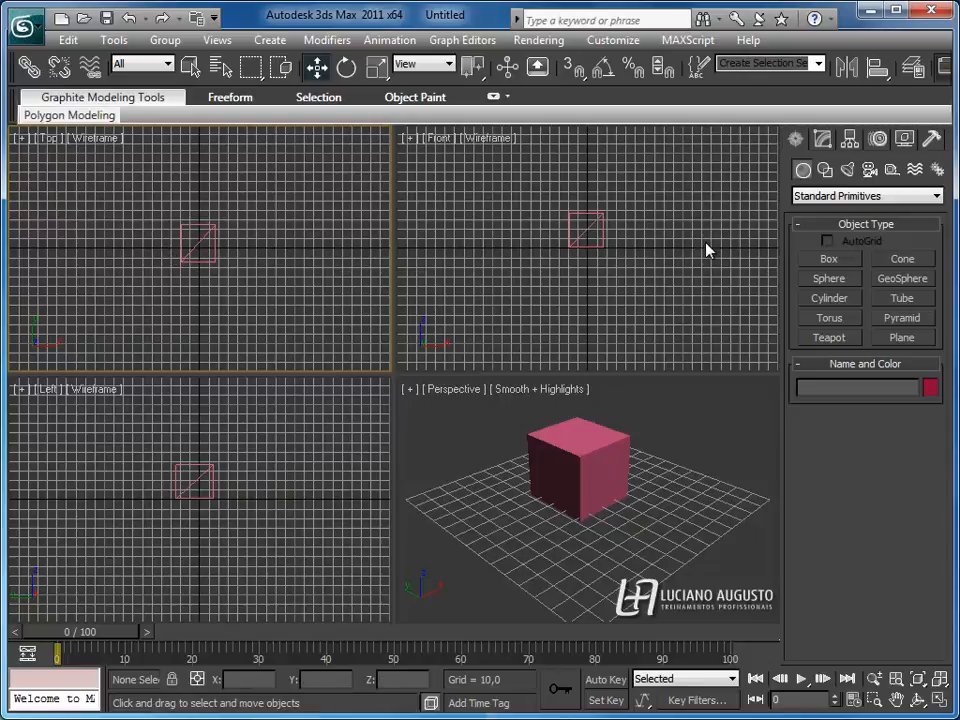
{"action": "key", "text": "F3"}
{"action": "key", "text": "F4"}
{"action": "key", "text": "F3"}
{"action": "key", "text": "F3"}
{"action": "key", "text": "F4"}
Set the Front viewport to Smooth + Highlights with Edged Faces
{"action": "left_click", "coordinate": [636, 281]}
{"action": "key", "text": "F4"}
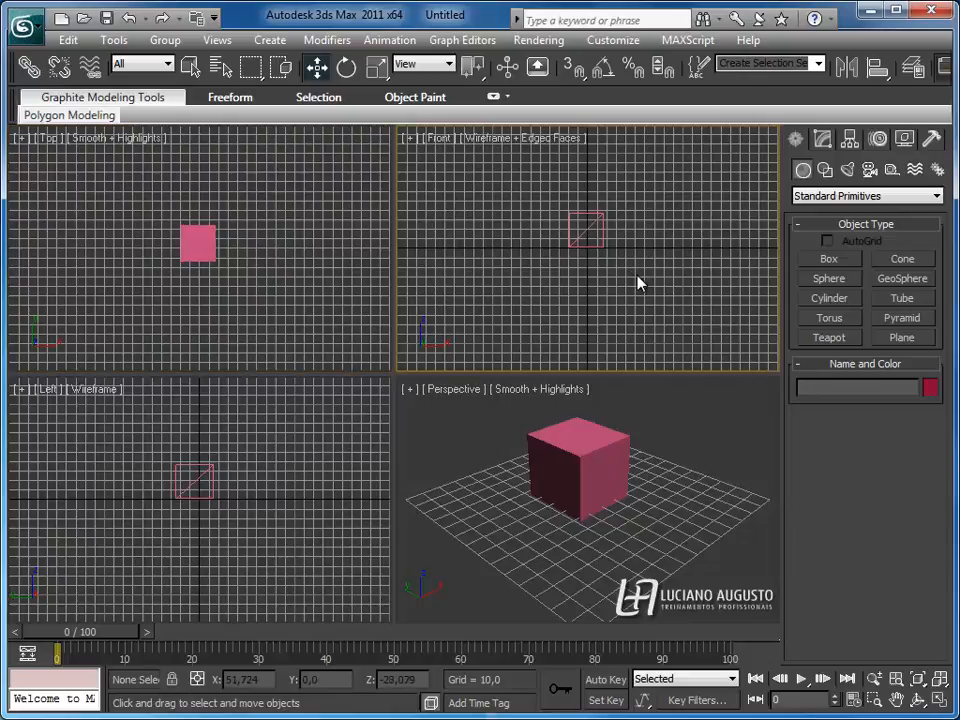
{"action": "key", "text": "F3"}
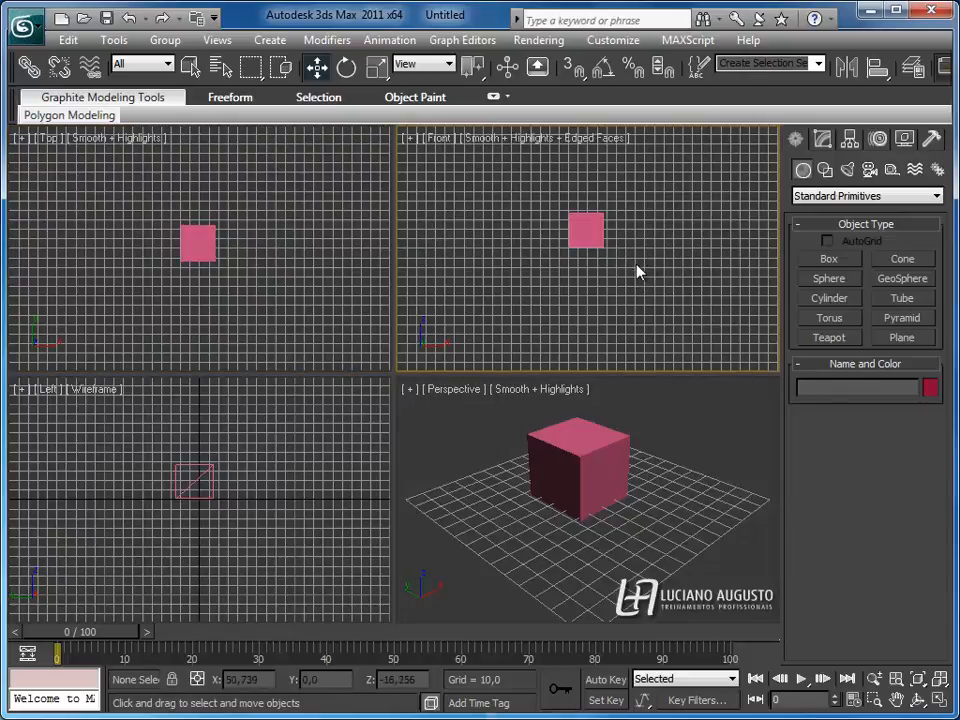
Toggle the Left viewport's shading and edge display, ending on Smooth + Highlights with Edged Faces
{"action": "left_click", "coordinate": [223, 497]}
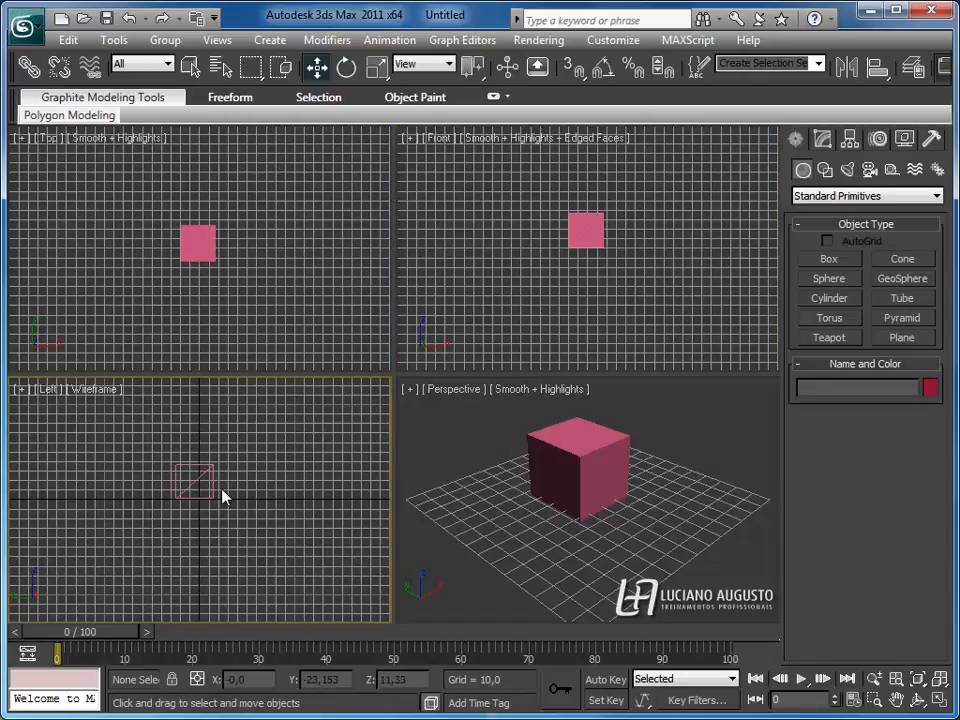
{"action": "key", "text": "F3"}
{"action": "key", "text": "F3"}
{"action": "key", "text": "F3"}
{"action": "key", "text": "F3"}
{"action": "key", "text": "F4"}
{"action": "key", "text": "F4"}
{"action": "key", "text": "F3"}
{"action": "key", "text": "F4"}
{"action": "key", "text": "F3"}
{"action": "key", "text": "F3"}
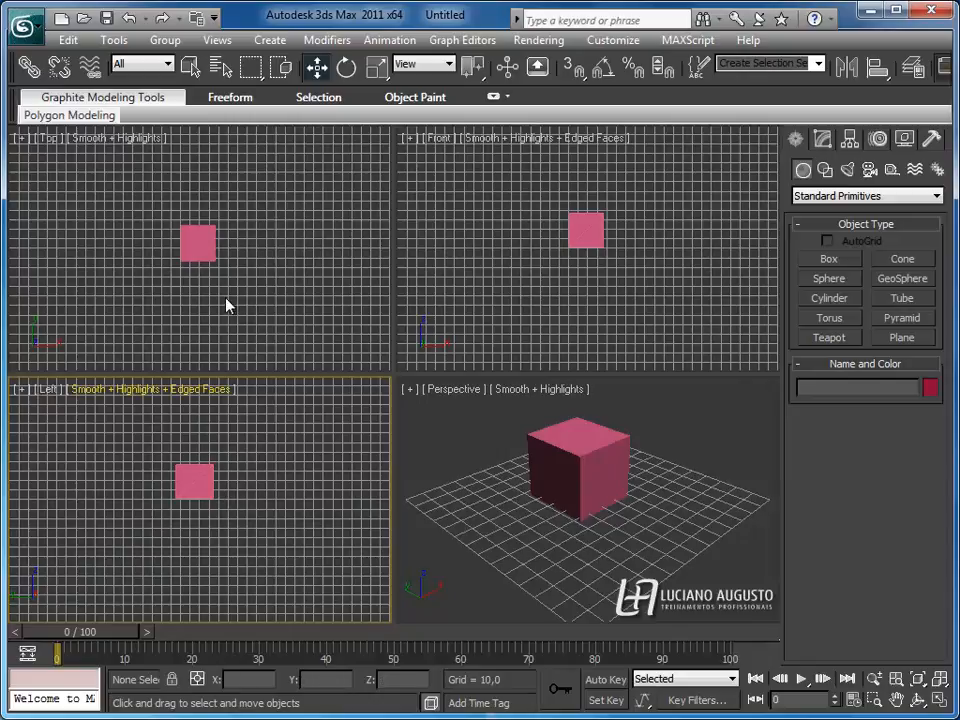
Select the pink box, move it slightly along the ground plane and the Y axis in Perspective, and return to Select Object
{"action": "left_click", "coordinate": [588, 450]}
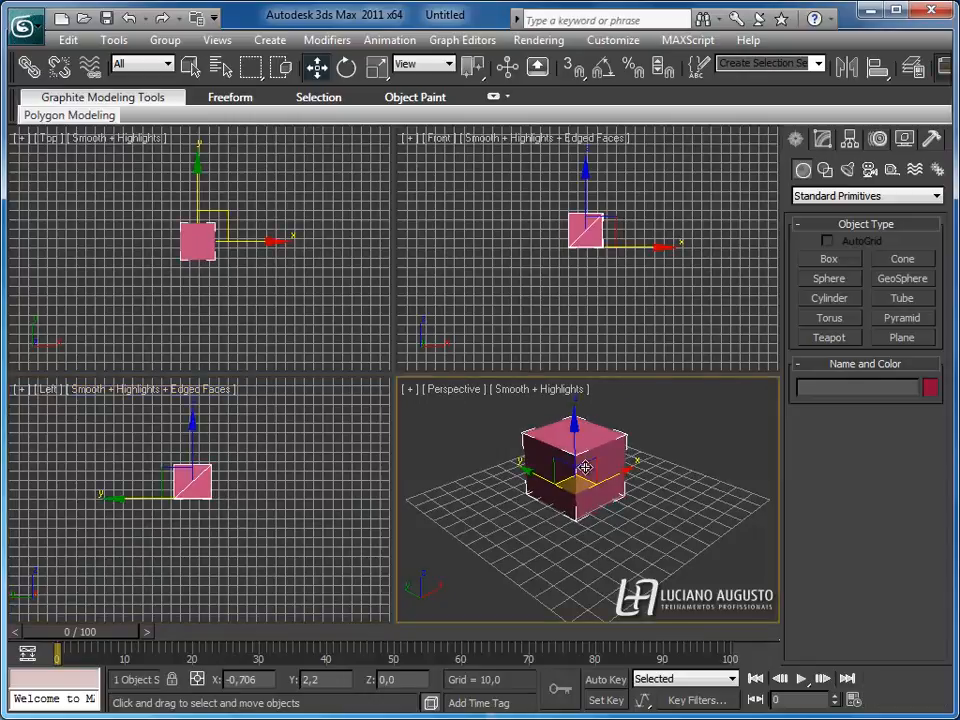
{"action": "left_click_drag", "start_coordinate": [540, 478], "coordinate": [628, 463]}
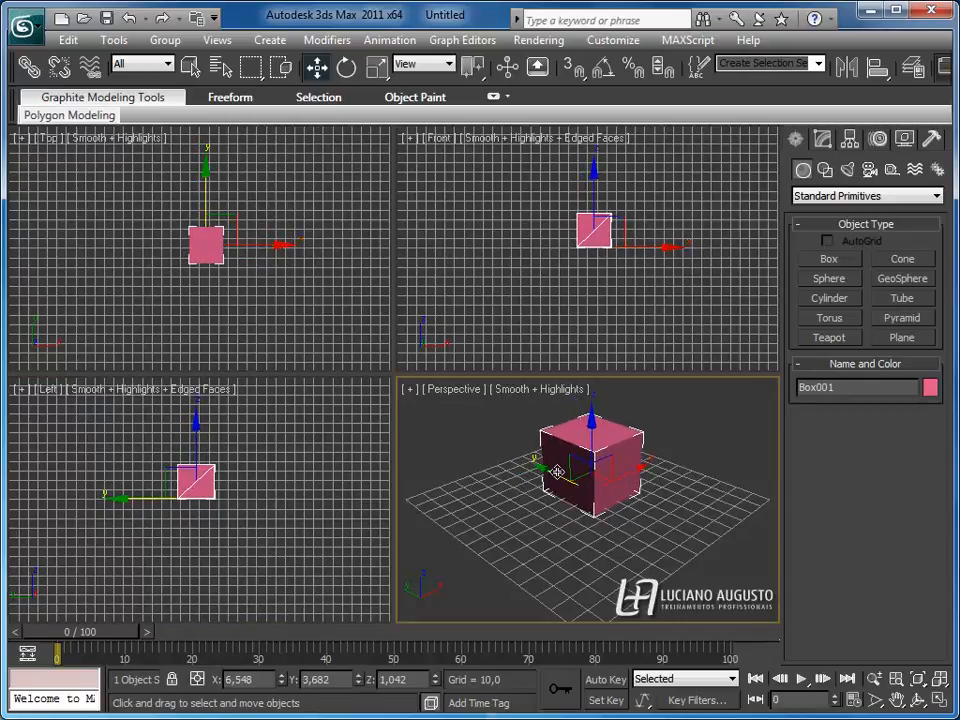
{"action": "left_click_drag", "start_coordinate": [561, 467], "coordinate": [553, 471]}
{"action": "left_click", "coordinate": [190, 65]}
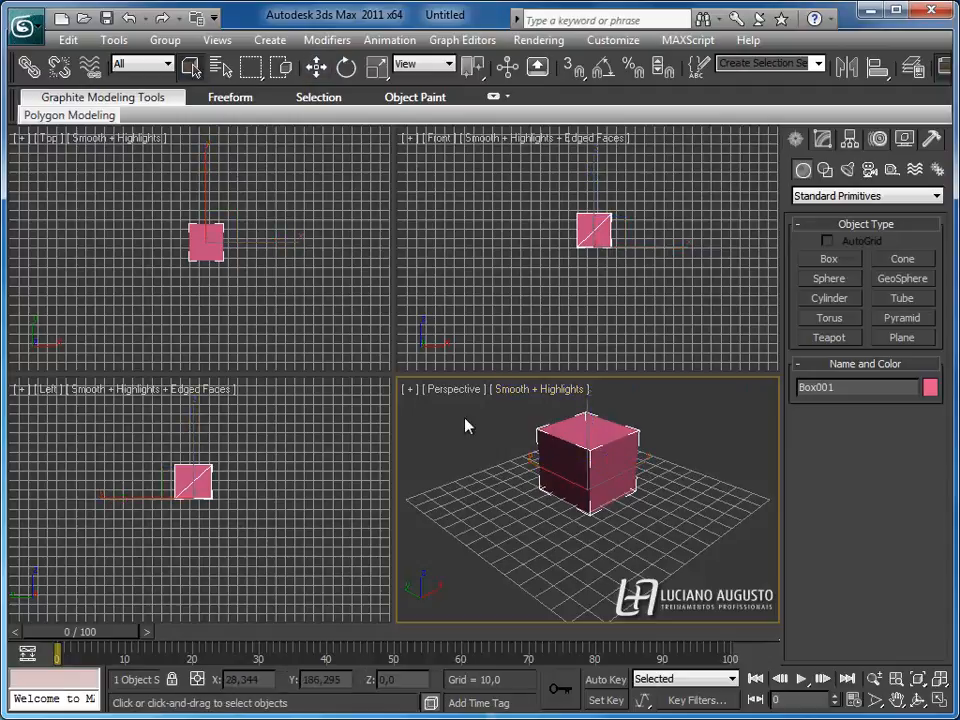
Create a second, lower box on the grid in Perspective, beyond the +X side of the pink box
{"action": "left_click", "coordinate": [829, 259]}
{"action": "left_click_drag", "start_coordinate": [711, 495], "coordinate": [717, 543]}
{"action": "left_click", "coordinate": [724, 505]}
Create a sphere with a radius of about 16.5 in front of the pink box in the Perspective viewport
{"action": "left_click", "coordinate": [830, 279]}
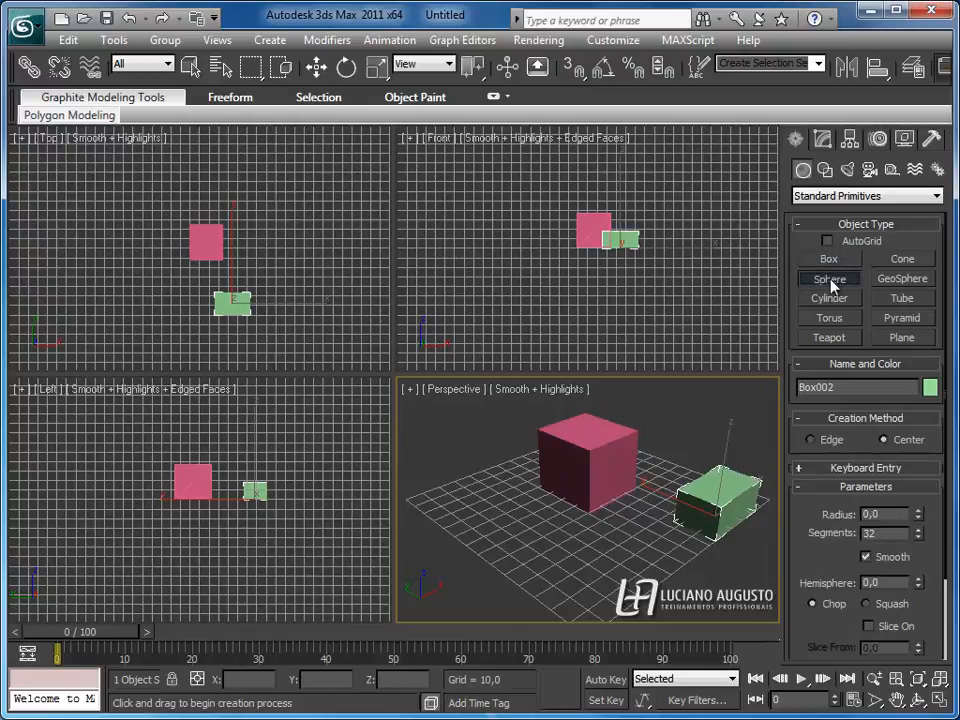
{"action": "left_click_drag", "start_coordinate": [510, 546], "coordinate": [497, 573]}
{"action": "left_click_drag", "start_coordinate": [503, 565], "coordinate": [505, 566]}
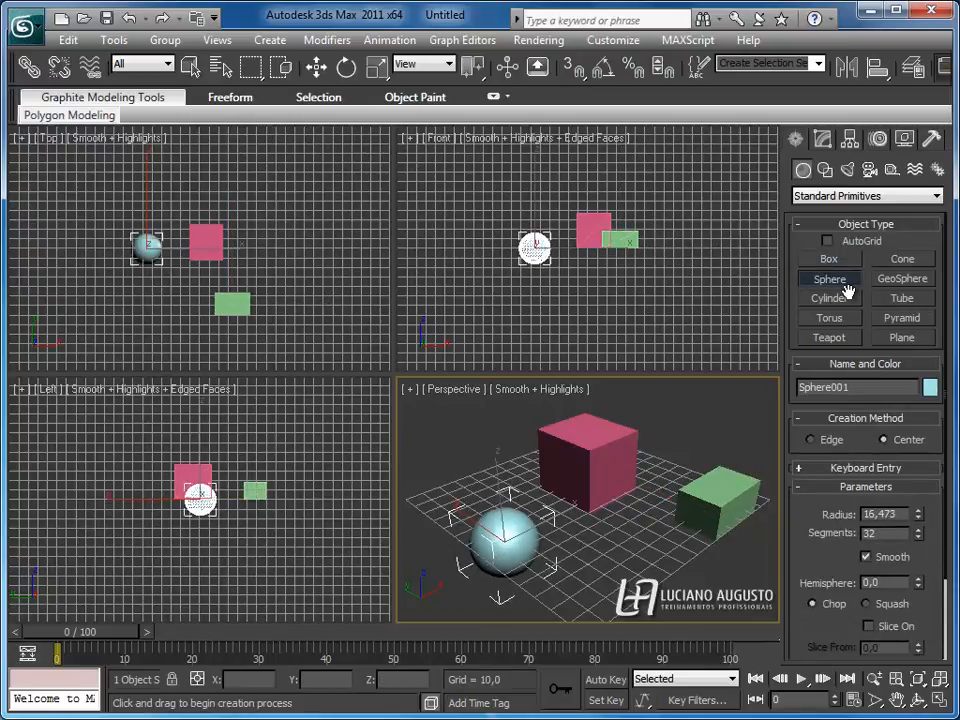
Create a cylinder of about 13 radius and 13.6 height between the sphere and the green box, and return to Select Object
{"action": "left_click", "coordinate": [829, 298]}
{"action": "left_click_drag", "start_coordinate": [600, 563], "coordinate": [604, 566]}
{"action": "left_click", "coordinate": [612, 543]}
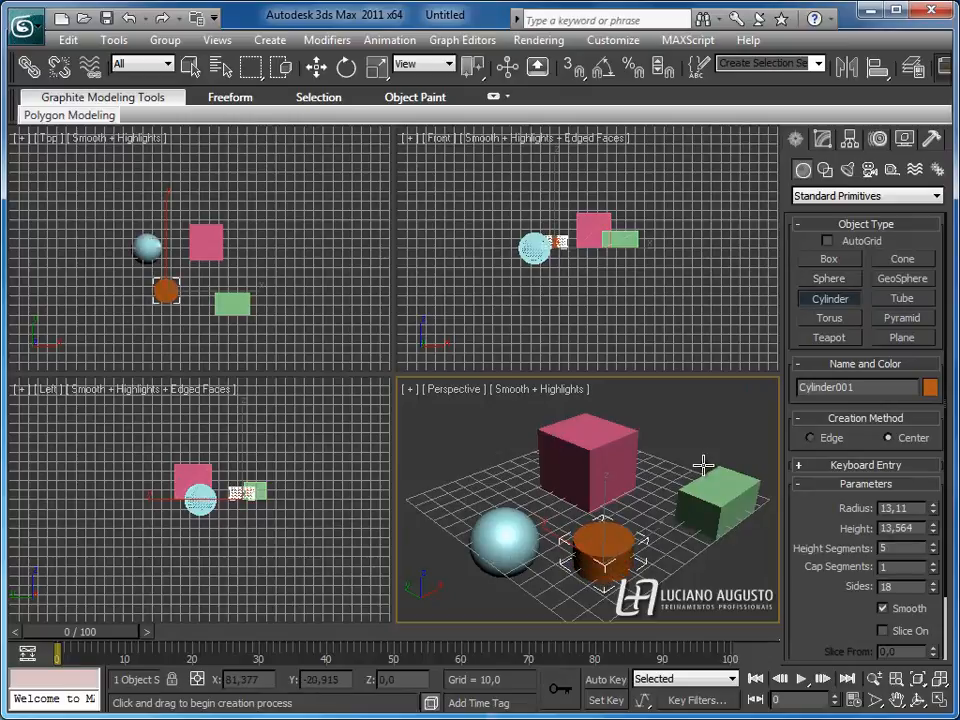
{"action": "left_click", "coordinate": [192, 68]}
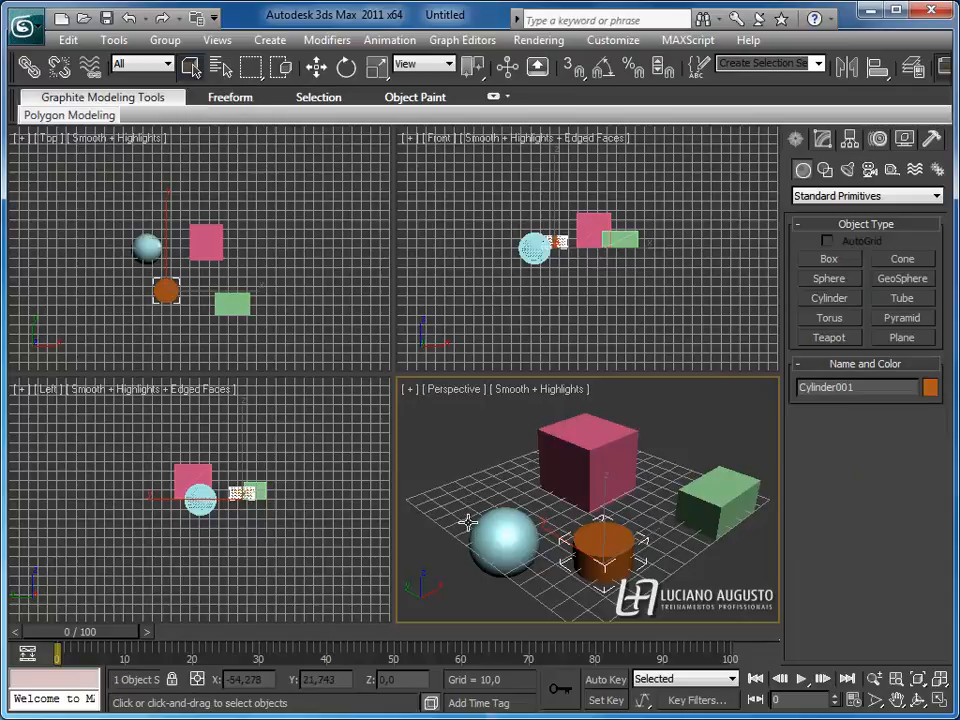
Practise selecting the primitives singly, as a multiple selection and with selection regions, and clear the selection
{"action": "left_click", "coordinate": [505, 537]}
{"action": "left_click", "coordinate": [589, 454]}
{"action": "left_click", "coordinate": [710, 478], "text": "ctrl"}
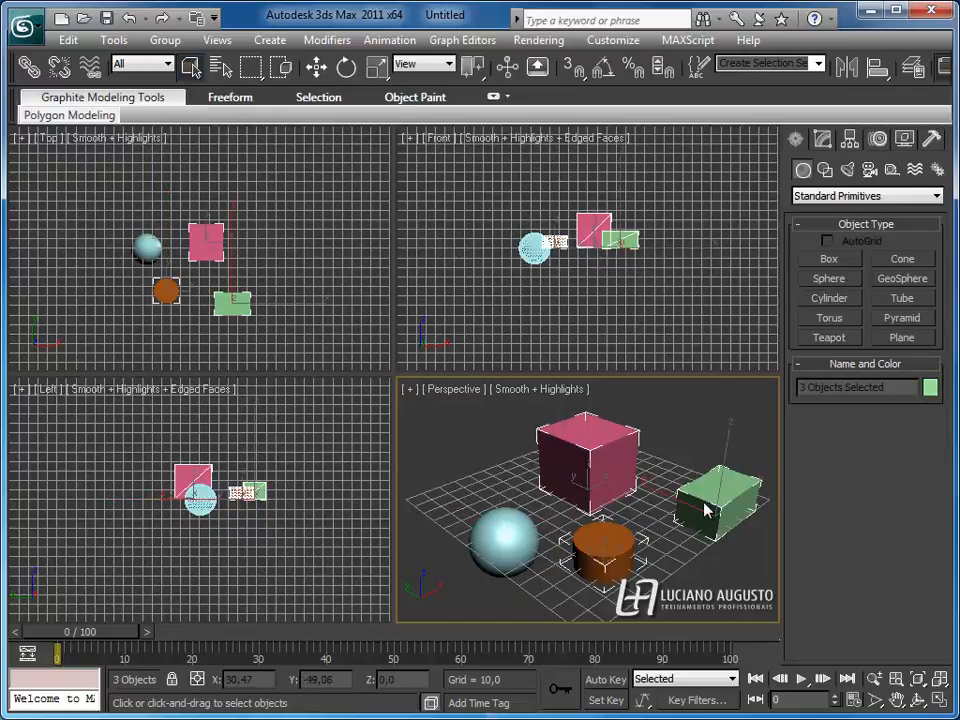
{"action": "left_click", "coordinate": [706, 510]}
{"action": "left_click_drag", "start_coordinate": [669, 414], "coordinate": [580, 566]}
{"action": "left_click_drag", "start_coordinate": [525, 493], "coordinate": [429, 621]}
{"action": "left_click", "coordinate": [540, 389]}
{"action": "left_click", "coordinate": [470, 437]}
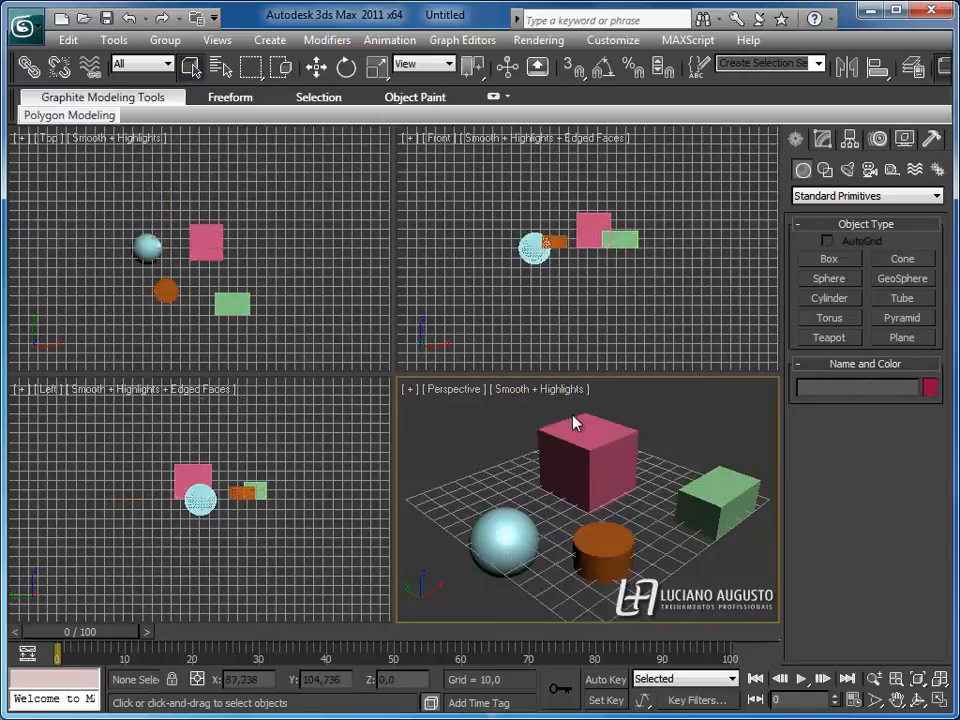
Select the pink box, green box, cylinder and sphere one after another, ending on the pink box
{"action": "left_click", "coordinate": [585, 500]}
{"action": "left_click", "coordinate": [705, 485]}
{"action": "left_click", "coordinate": [615, 560]}
{"action": "left_click", "coordinate": [485, 565]}
{"action": "left_click", "coordinate": [590, 455]}
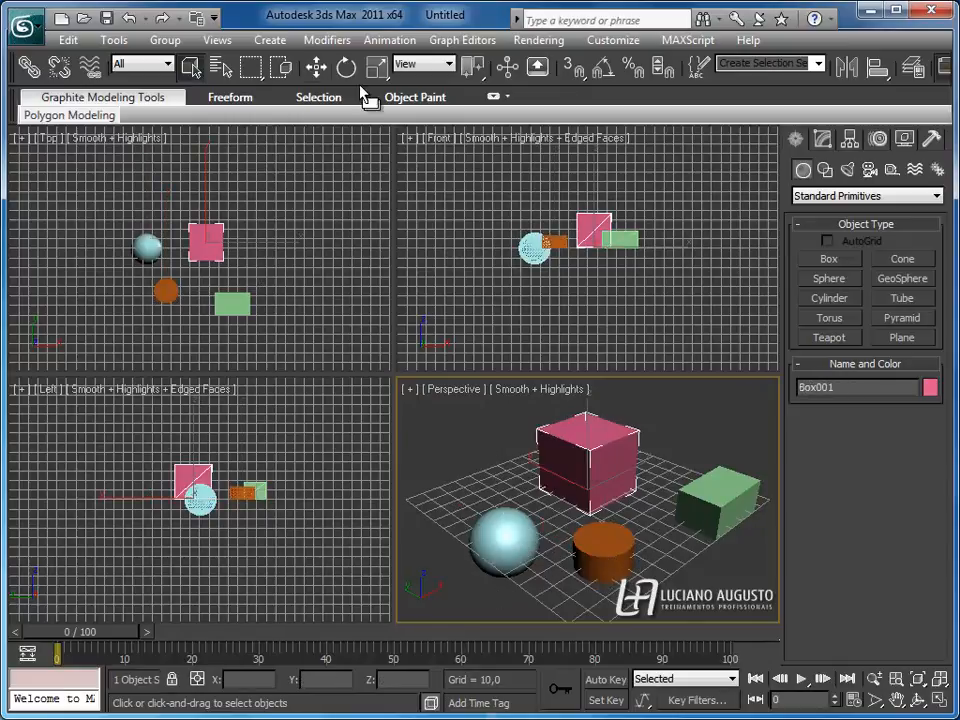
Select all four primitives with a region and move them together across the grid with Select and Move
{"action": "left_click", "coordinate": [316, 66]}
{"action": "left_click_drag", "start_coordinate": [772, 418], "coordinate": [443, 670]}
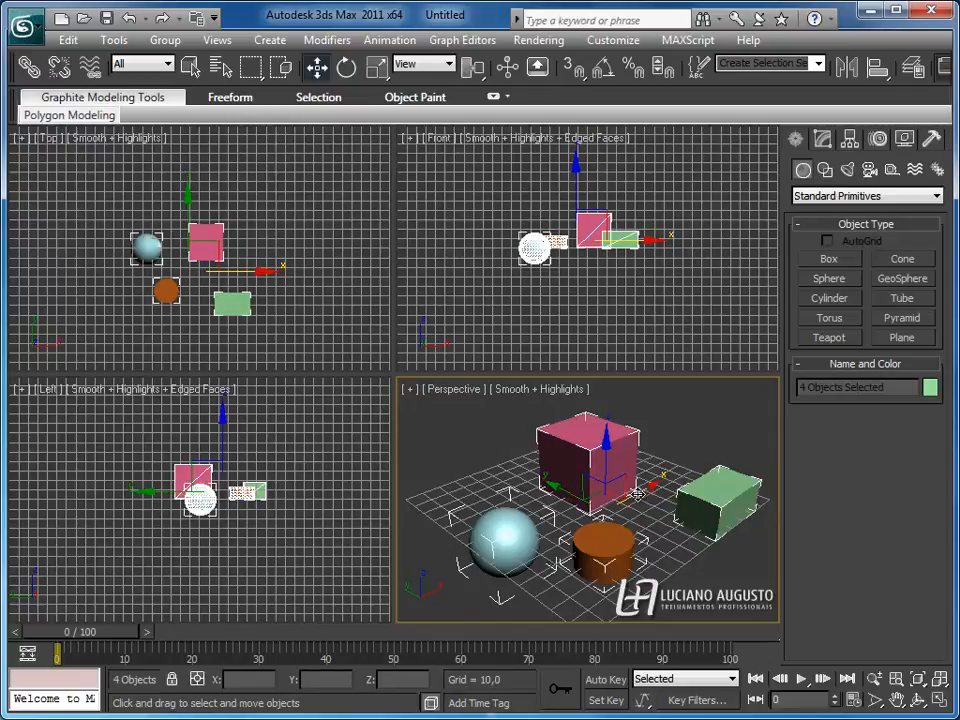
{"action": "left_click_drag", "start_coordinate": [637, 493], "coordinate": [669, 480]}
{"action": "left_click_drag", "start_coordinate": [590, 480], "coordinate": [570, 488]}
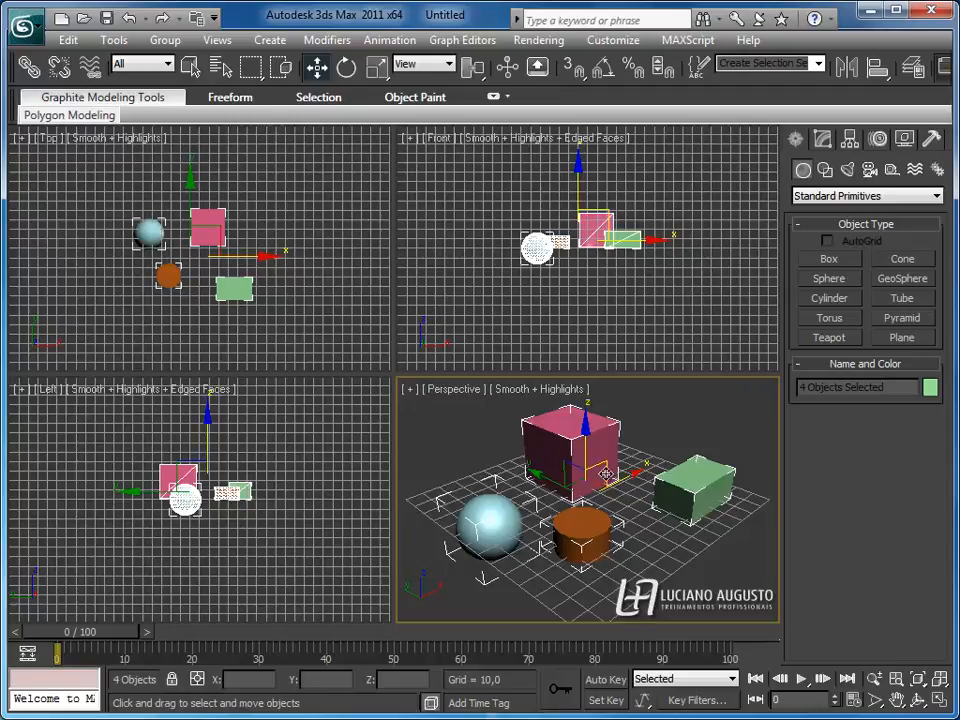
{"action": "left_click_drag", "start_coordinate": [584, 484], "coordinate": [572, 505]}
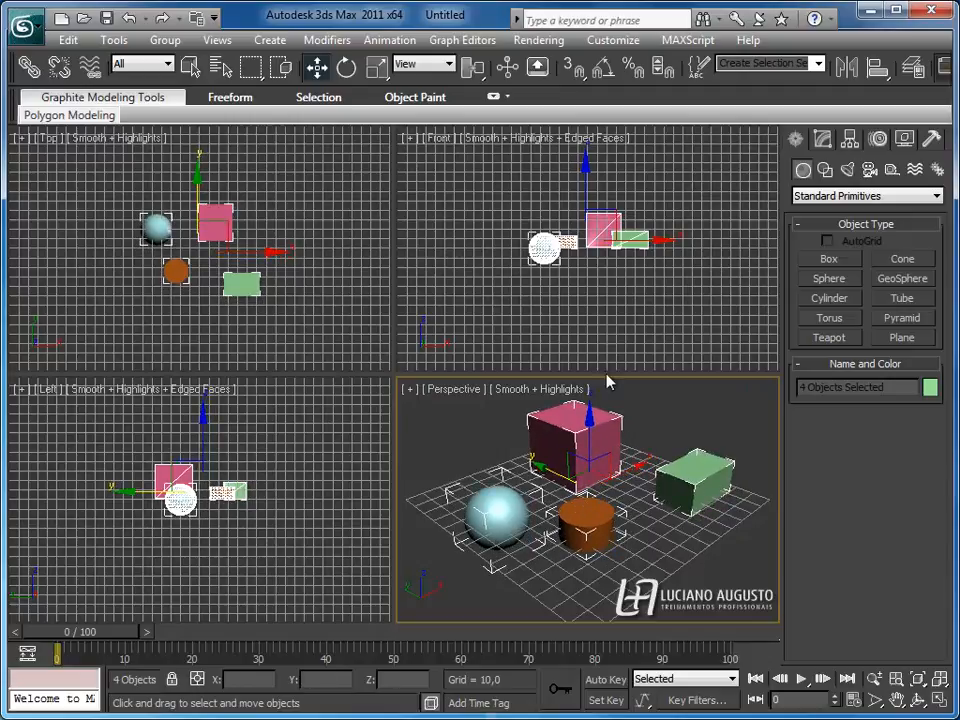
Rotate the four selected objects slightly around the Y axis and deselect them
{"action": "left_click", "coordinate": [345, 67]}
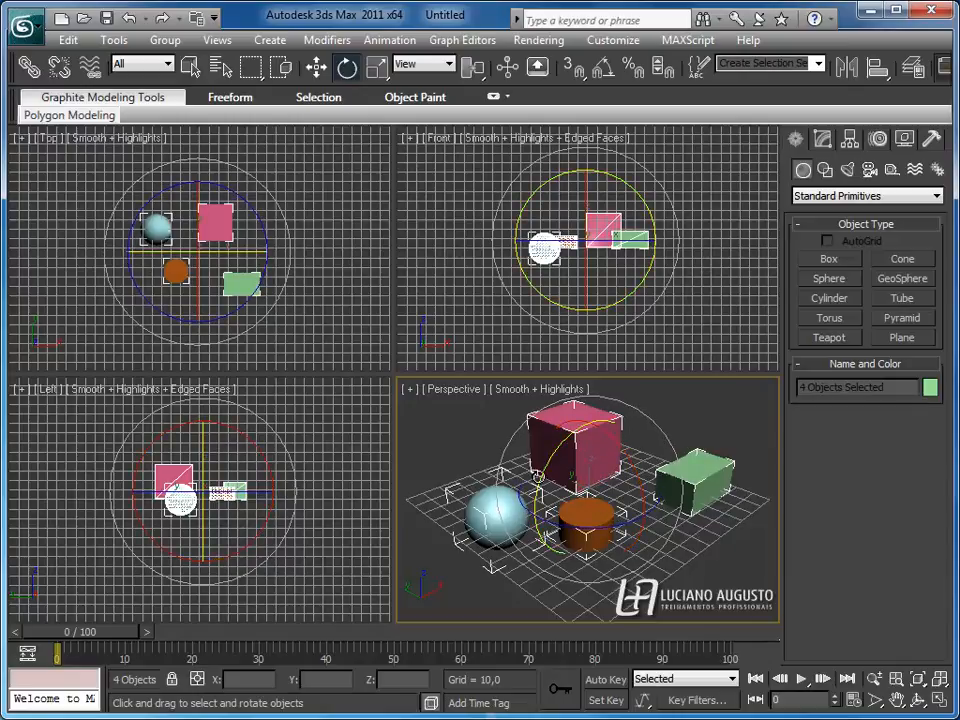
{"action": "mouse_move", "coordinate": [556, 449]}
{"action": "left_mouse_down"}
{"action": "mouse_move", "coordinate": [553, 459]}
{"action": "mouse_move", "coordinate": [570, 413]}
{"action": "mouse_move", "coordinate": [560, 461]}
{"action": "left_mouse_up"}
{"action": "left_click", "coordinate": [671, 418]}
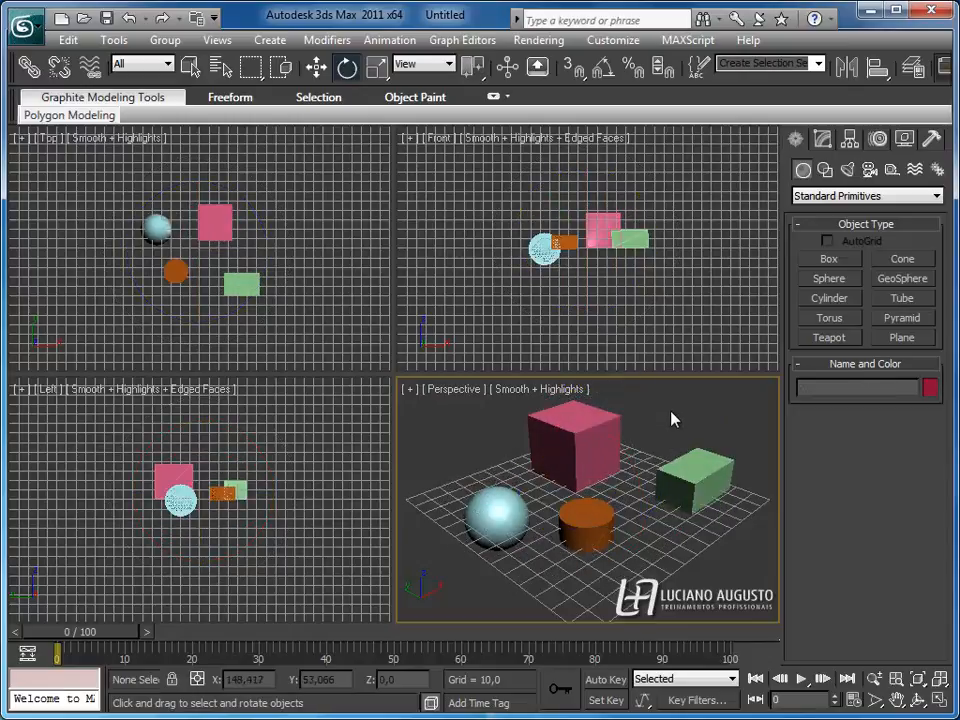
Rotate only the pink box, about 8 degrees around the X axis, and tilt it around the Y axis
{"action": "left_click", "coordinate": [568, 470]}
{"action": "left_click_drag", "start_coordinate": [617, 452], "coordinate": [651, 413]}
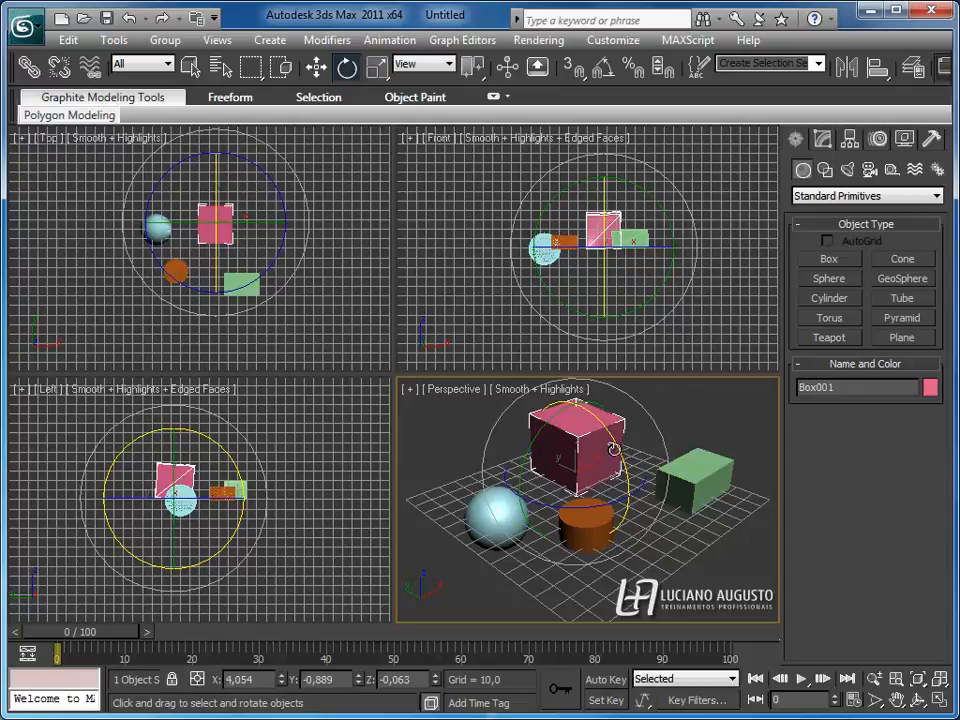
{"action": "mouse_move", "coordinate": [616, 453]}
{"action": "left_mouse_down"}
{"action": "mouse_move", "coordinate": [609, 425]}
{"action": "mouse_move", "coordinate": [614, 462]}
{"action": "left_mouse_up"}
{"action": "left_click_drag", "start_coordinate": [558, 507], "coordinate": [534, 542]}
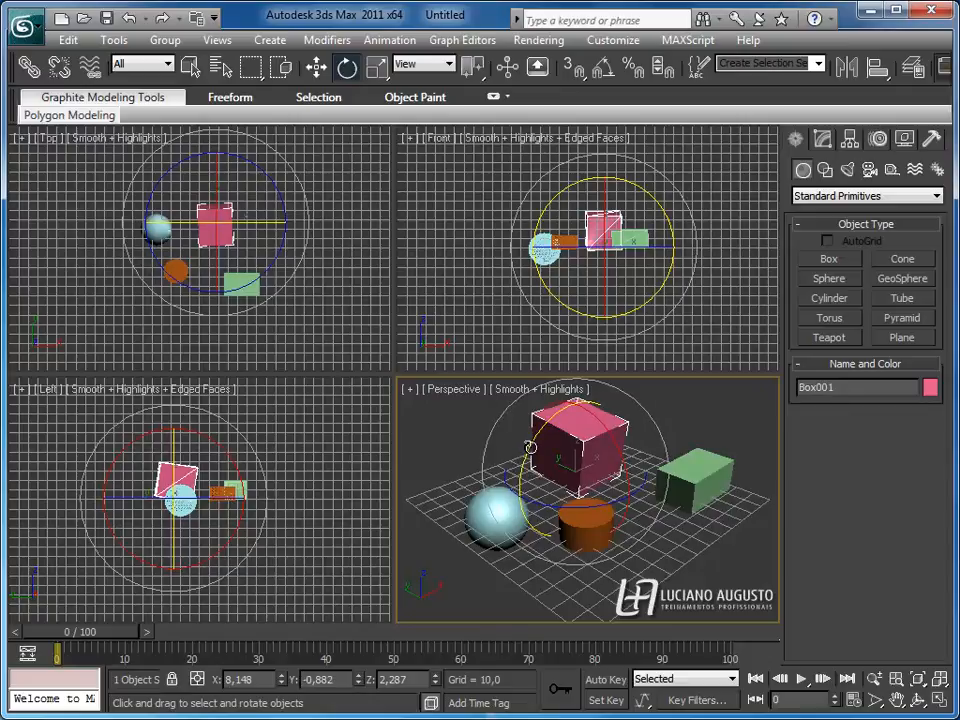
{"action": "left_click_drag", "start_coordinate": [525, 454], "coordinate": [549, 428]}
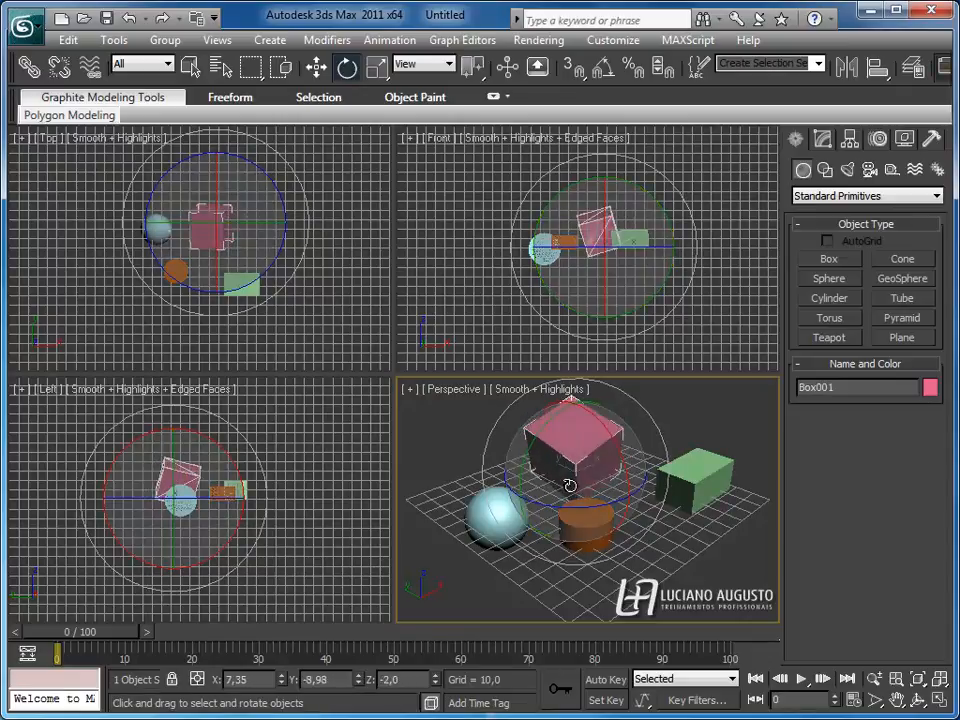
Tumble the pink box freely on several axes and spin it in the view plane with the Rotate gizmo
{"action": "left_click_drag", "start_coordinate": [577, 441], "coordinate": [645, 409]}
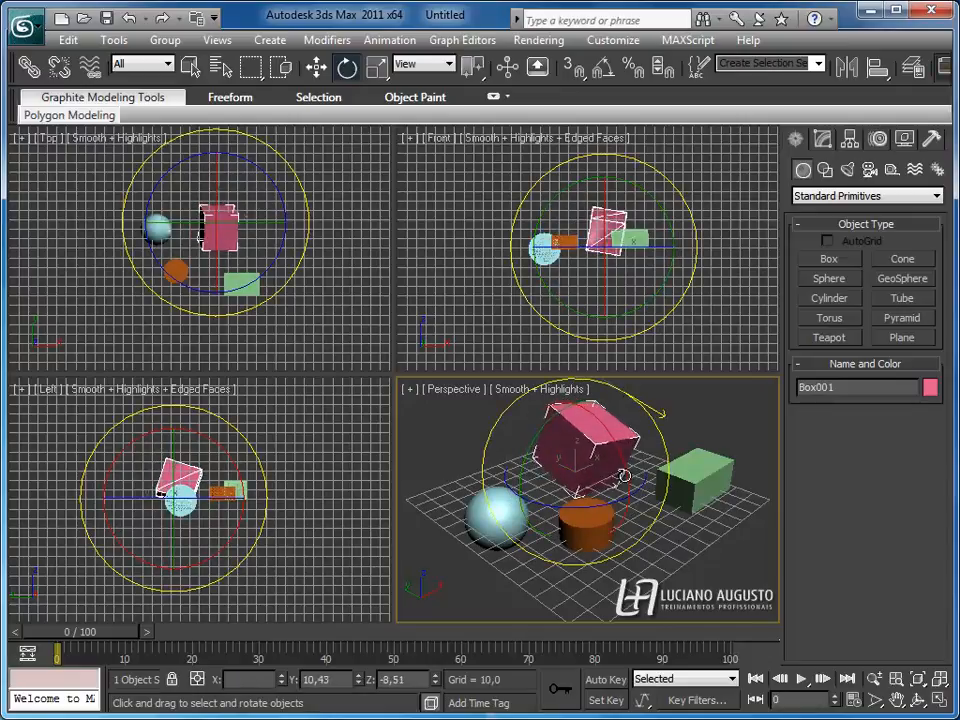
{"action": "left_click_drag", "start_coordinate": [468, 443], "coordinate": [517, 521]}
{"action": "left_click_drag", "start_coordinate": [604, 437], "coordinate": [494, 420]}
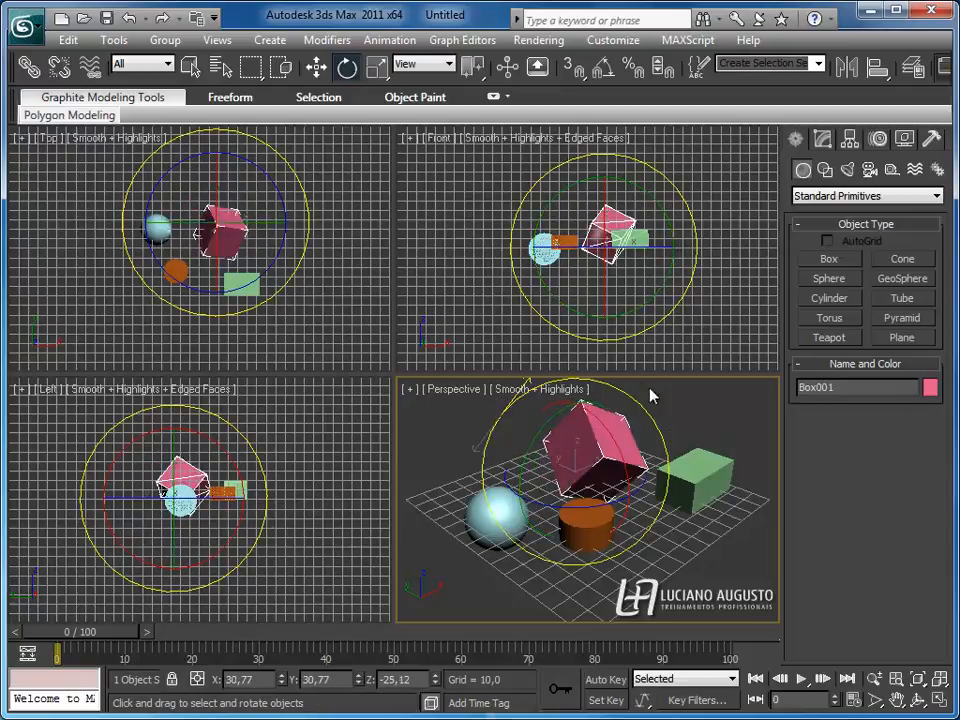
Rotate the pink box on several axes to about 6° X, -4° Y and 15° Z, and deselect it
{"action": "left_click_drag", "start_coordinate": [655, 505], "coordinate": [660, 457]}
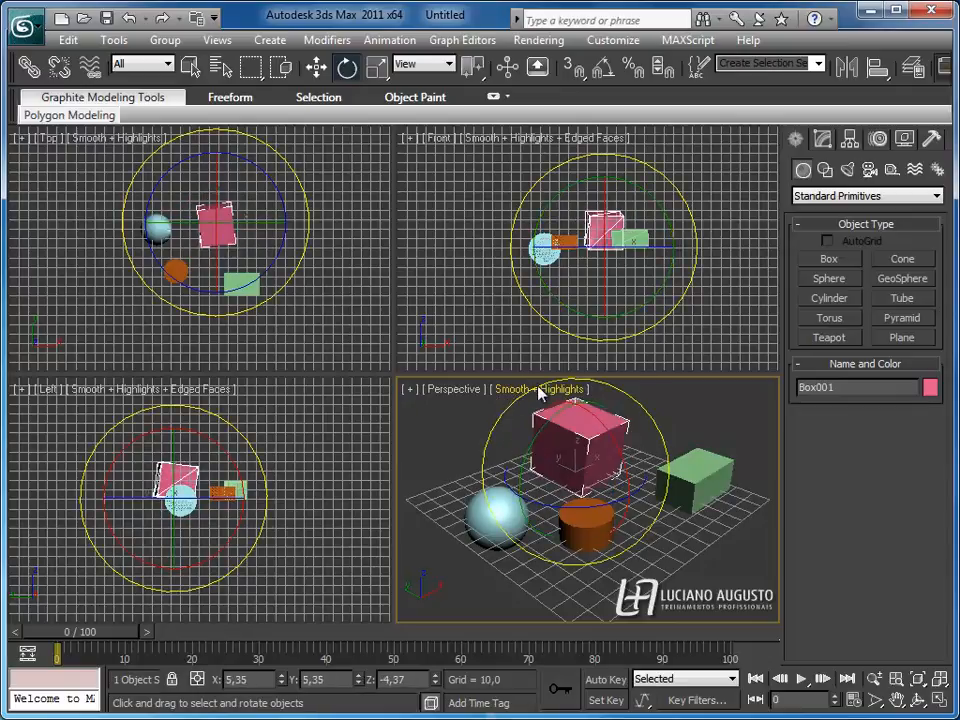
{"action": "left_click_drag", "start_coordinate": [497, 420], "coordinate": [606, 441]}
{"action": "mouse_move", "coordinate": [533, 439]}
{"action": "left_mouse_down"}
{"action": "mouse_move", "coordinate": [524, 456]}
{"action": "mouse_move", "coordinate": [529, 448]}
{"action": "left_mouse_up"}
{"action": "left_click_drag", "start_coordinate": [535, 506], "coordinate": [543, 501]}
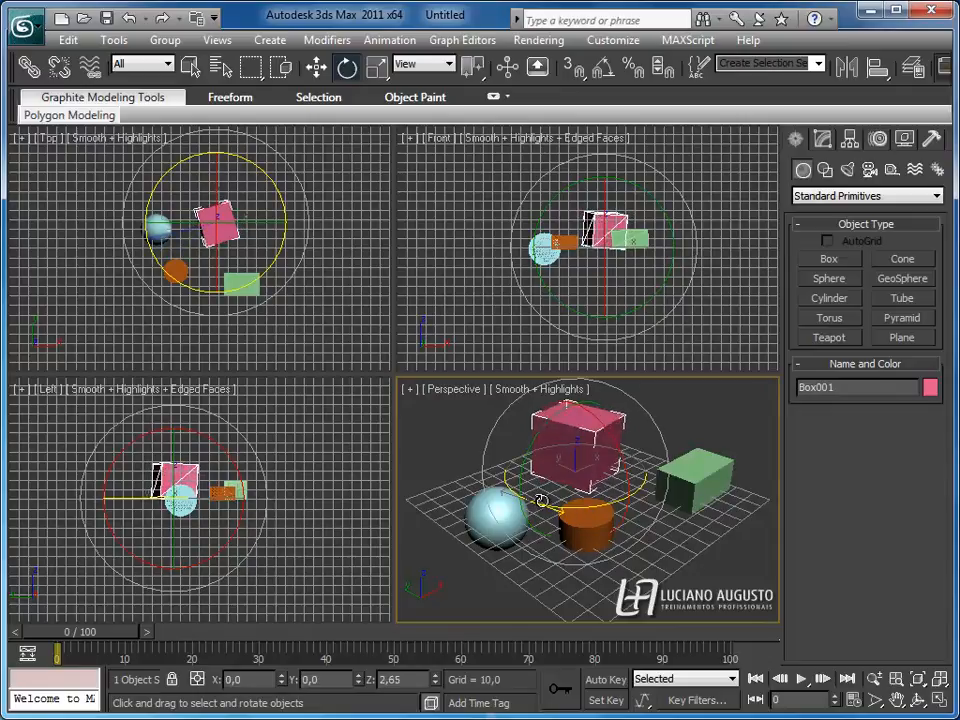
{"action": "left_click_drag", "start_coordinate": [534, 437], "coordinate": [524, 453]}
{"action": "left_click_drag", "start_coordinate": [607, 430], "coordinate": [613, 450]}
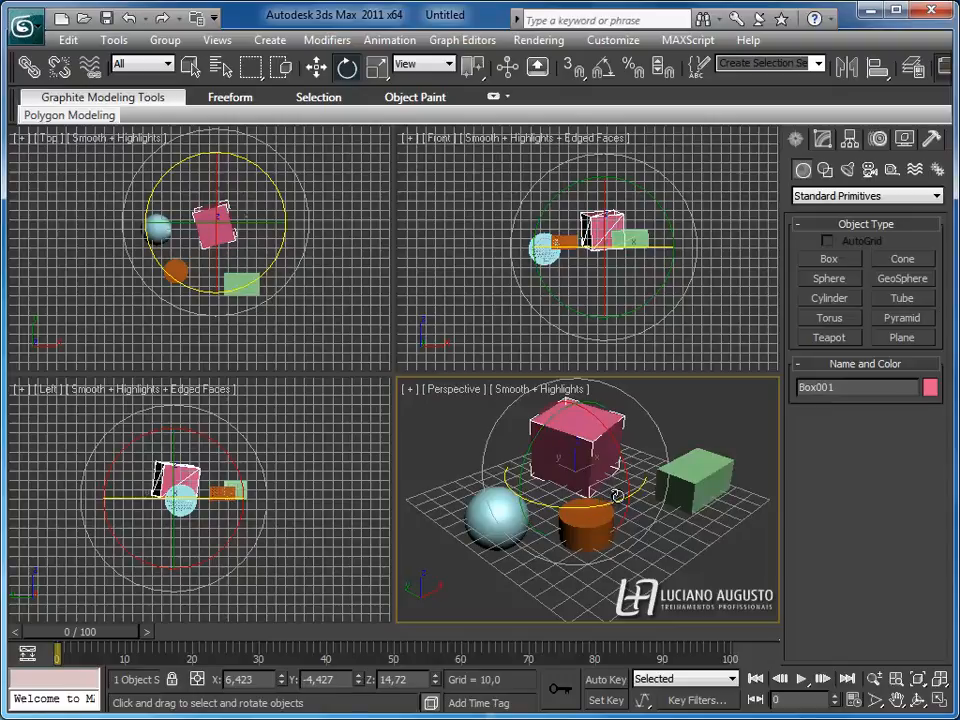
{"action": "left_click", "coordinate": [706, 438]}
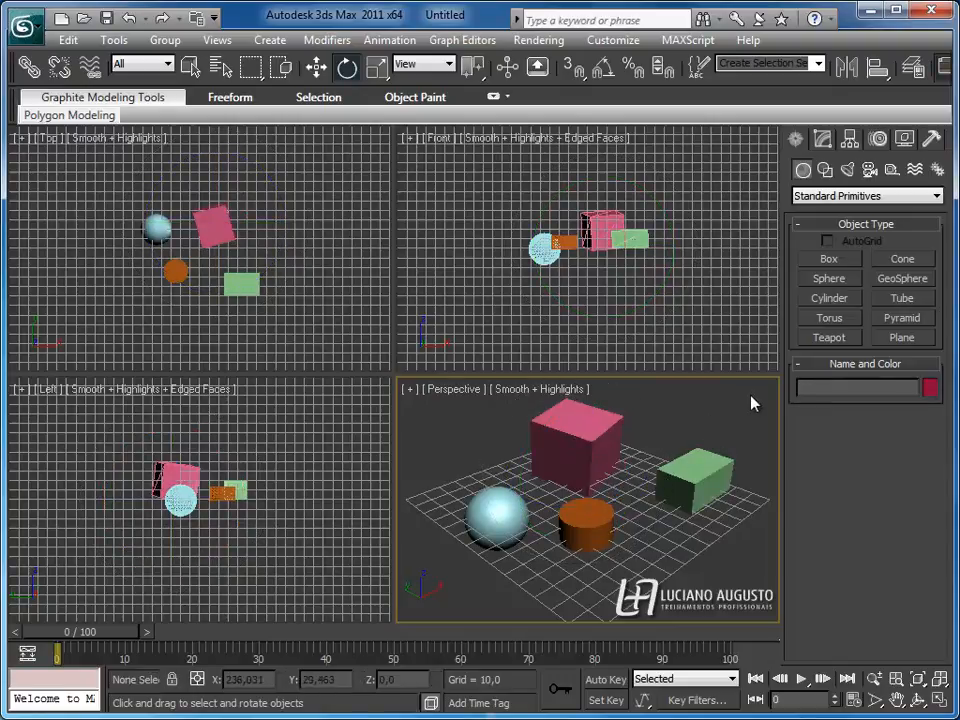
Select all four primitives, rotate them together slightly with the Rotate gizmo, and clear the selection
{"action": "key", "text": "ctrl+a"}
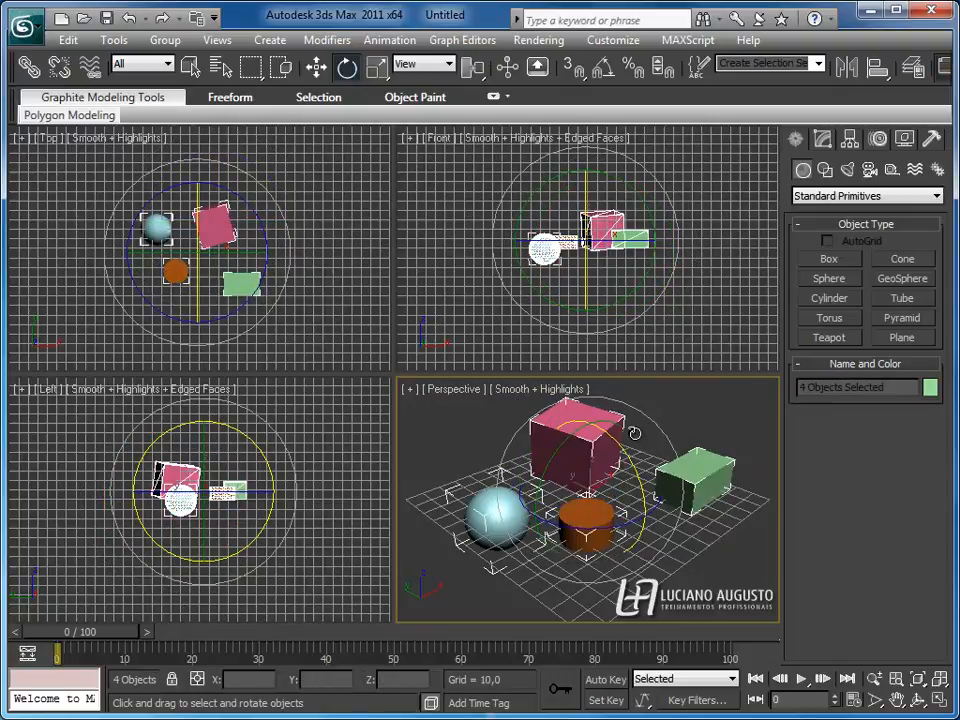
{"action": "left_click_drag", "start_coordinate": [621, 451], "coordinate": [544, 459]}
{"action": "left_click", "coordinate": [670, 563]}
Rotate only the orange cylinder very slightly around individual axes
{"action": "left_click", "coordinate": [586, 535]}
{"action": "left_click_drag", "start_coordinate": [624, 506], "coordinate": [622, 510]}
{"action": "left_click_drag", "start_coordinate": [559, 490], "coordinate": [574, 473]}
Switch from rotating to the Scale tool, region-select the pink box and orange cylinder, and scale both uniformly by a small amount
{"action": "left_click", "coordinate": [675, 490]}
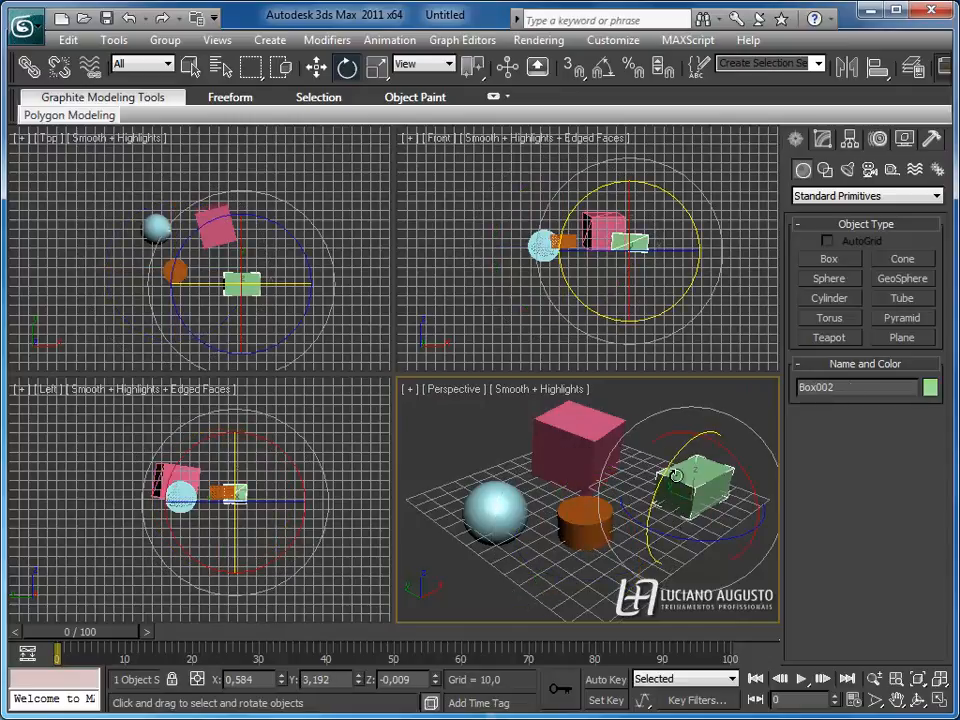
{"action": "left_click", "coordinate": [377, 67]}
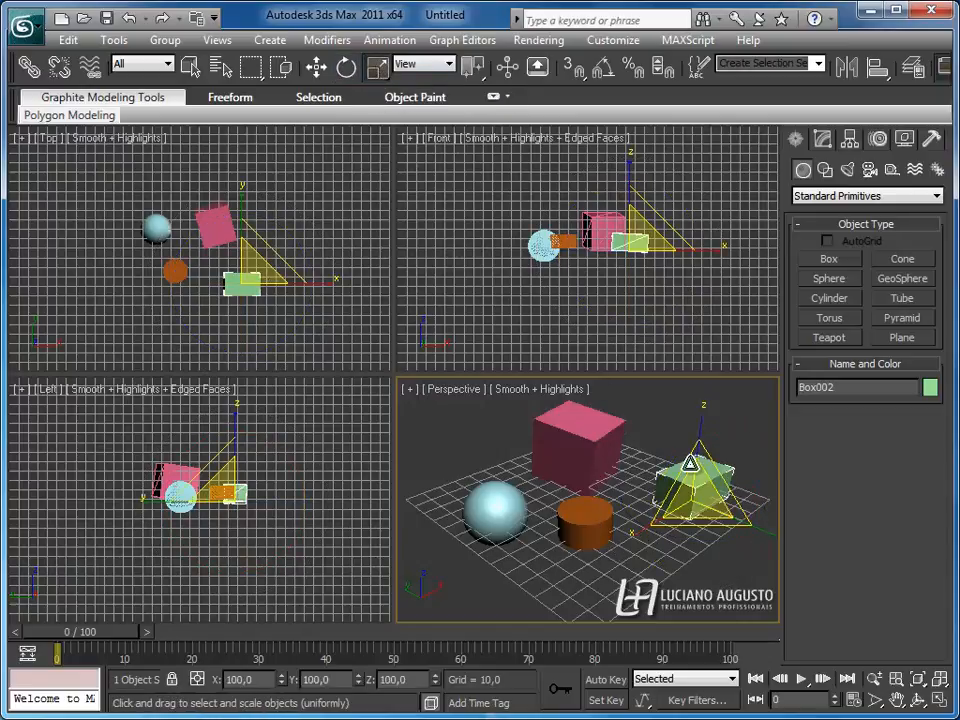
{"action": "left_click_drag", "start_coordinate": [530, 577], "coordinate": [634, 487]}
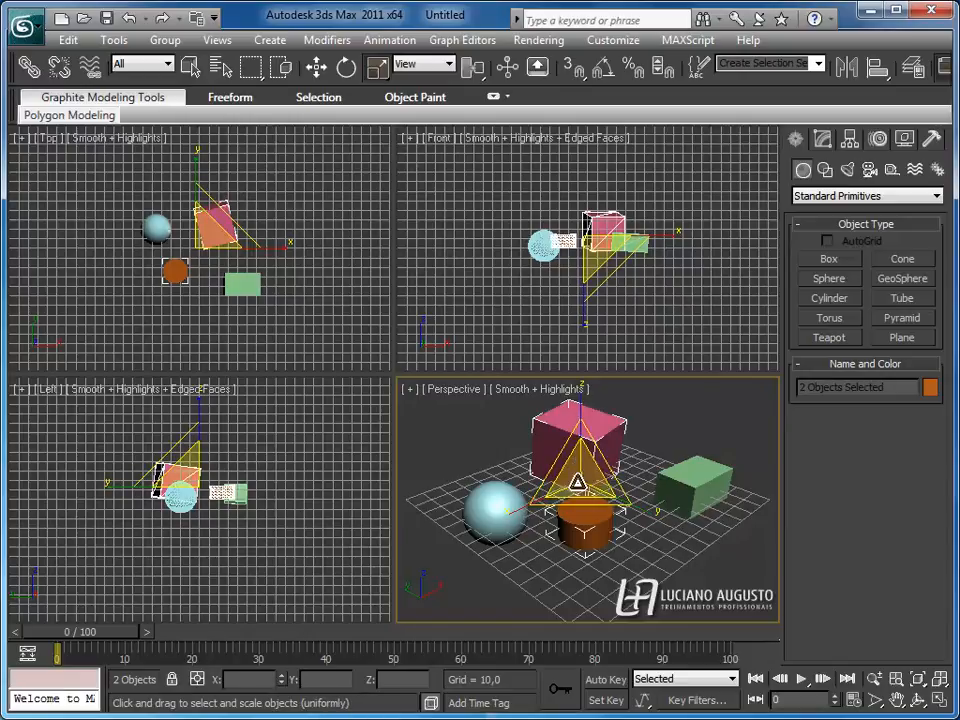
{"action": "mouse_move", "coordinate": [580, 474]}
{"action": "left_mouse_down"}
{"action": "mouse_move", "coordinate": [565, 498]}
{"action": "mouse_move", "coordinate": [643, 407]}
{"action": "mouse_move", "coordinate": [582, 472]}
{"action": "left_mouse_up"}
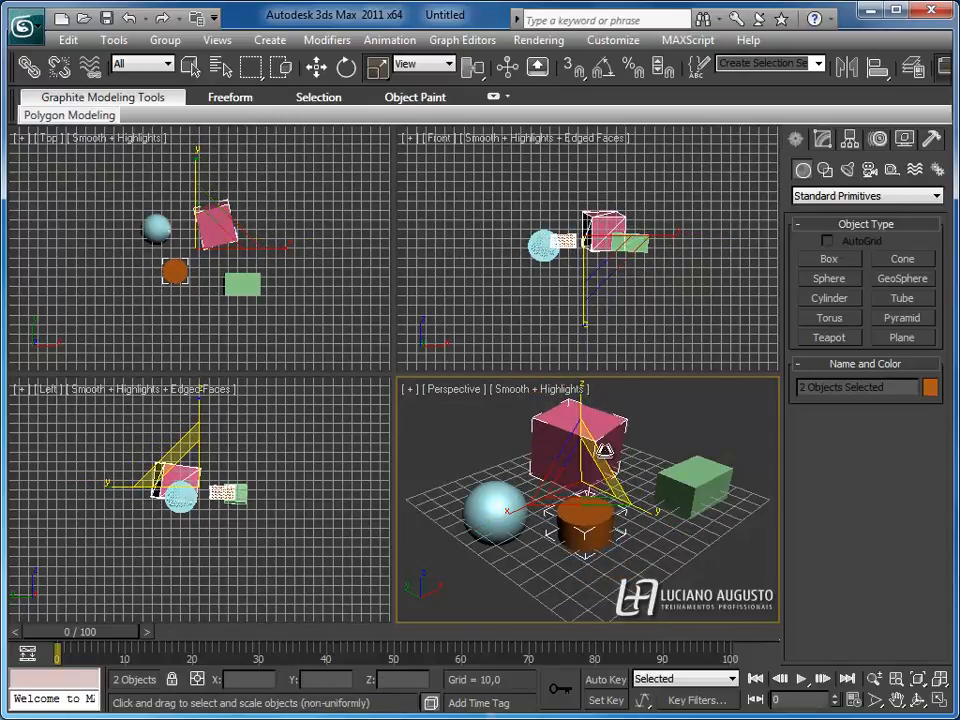
Scale the pink box and cylinder non-uniformly in small amounts along the YZ, XZ and XY planes of the gizmo
{"action": "mouse_move", "coordinate": [600, 458]}
{"action": "left_mouse_down"}
{"action": "mouse_move", "coordinate": [624, 448]}
{"action": "mouse_move", "coordinate": [670, 458]}
{"action": "mouse_move", "coordinate": [589, 454]}
{"action": "left_mouse_up"}
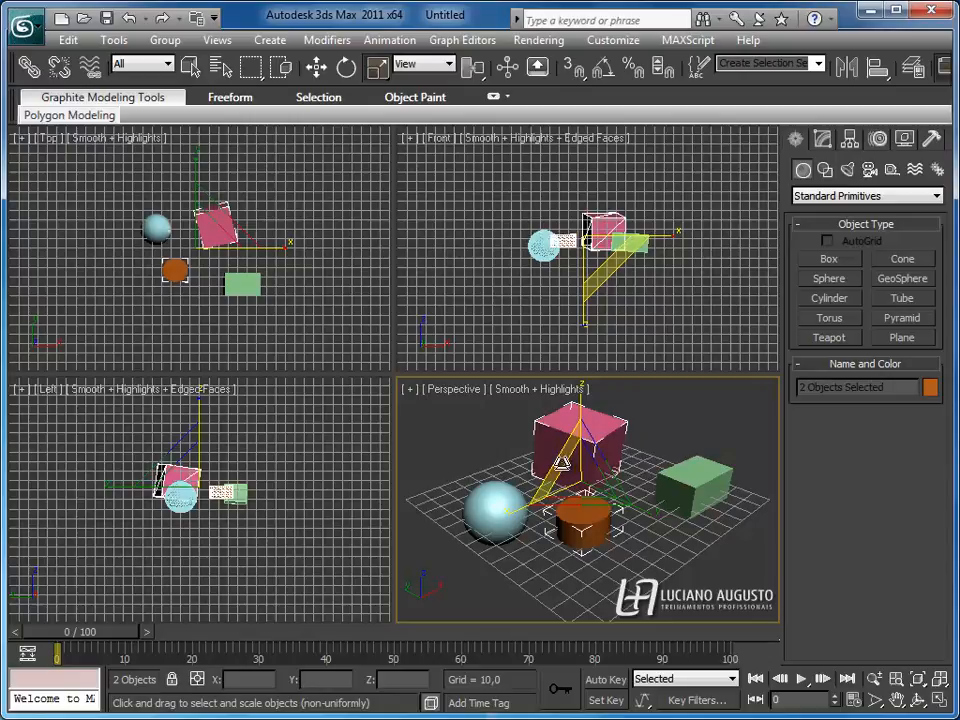
{"action": "left_click_drag", "start_coordinate": [556, 461], "coordinate": [560, 458]}
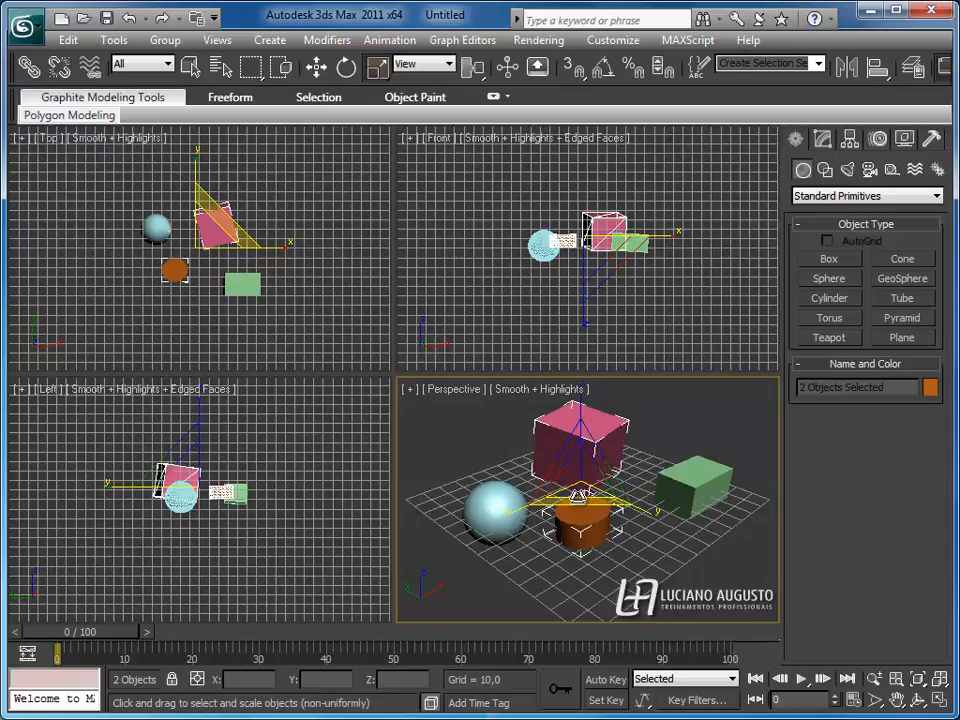
{"action": "left_click_drag", "start_coordinate": [579, 496], "coordinate": [575, 468]}
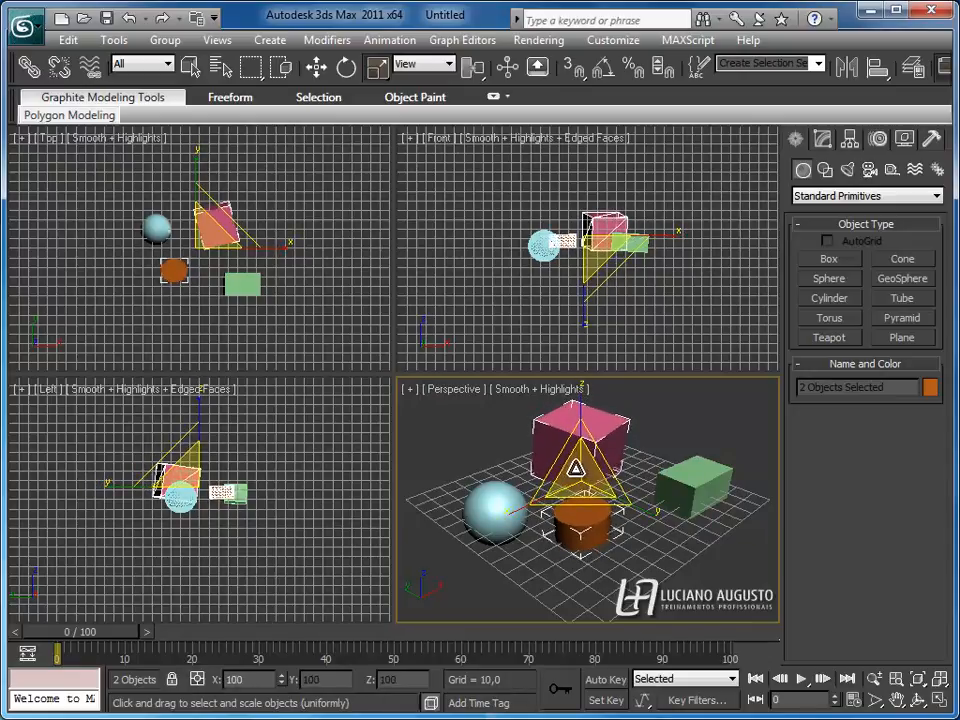
Reselect the pink box, add the orange cylinder to the selection, and scale both up slightly and uniformly
{"action": "left_click", "coordinate": [580, 470]}
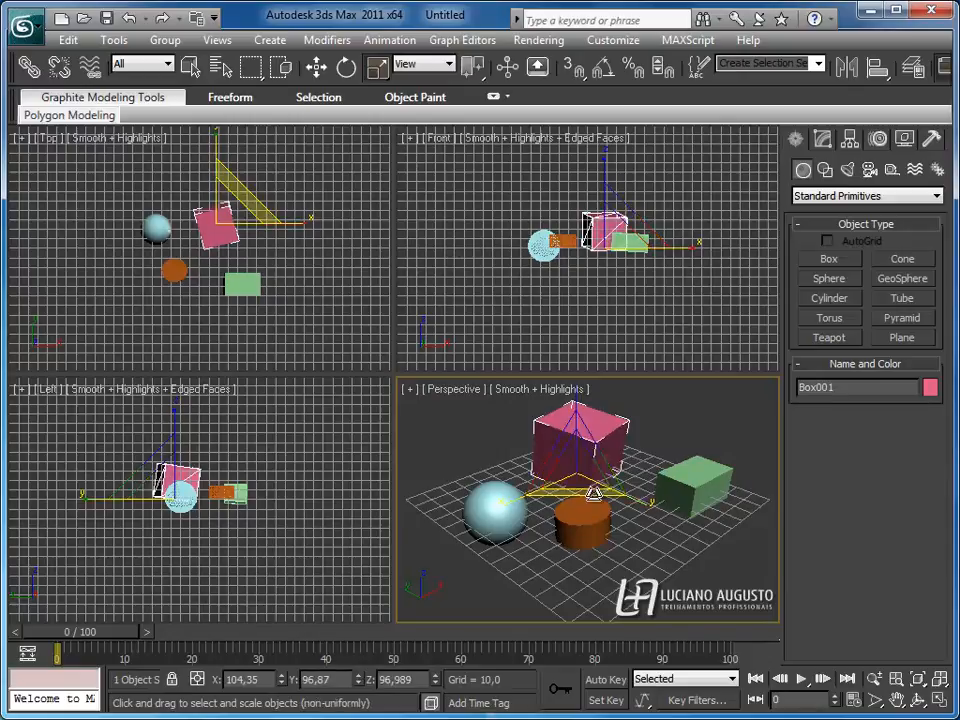
{"action": "left_click", "coordinate": [584, 524], "text": "ctrl"}
{"action": "mouse_move", "coordinate": [583, 479]}
{"action": "left_mouse_down"}
{"action": "mouse_move", "coordinate": [561, 486]}
{"action": "mouse_move", "coordinate": [634, 451]}
{"action": "mouse_move", "coordinate": [579, 460]}
{"action": "mouse_move", "coordinate": [615, 468]}
{"action": "mouse_move", "coordinate": [591, 467]}
{"action": "left_mouse_up"}
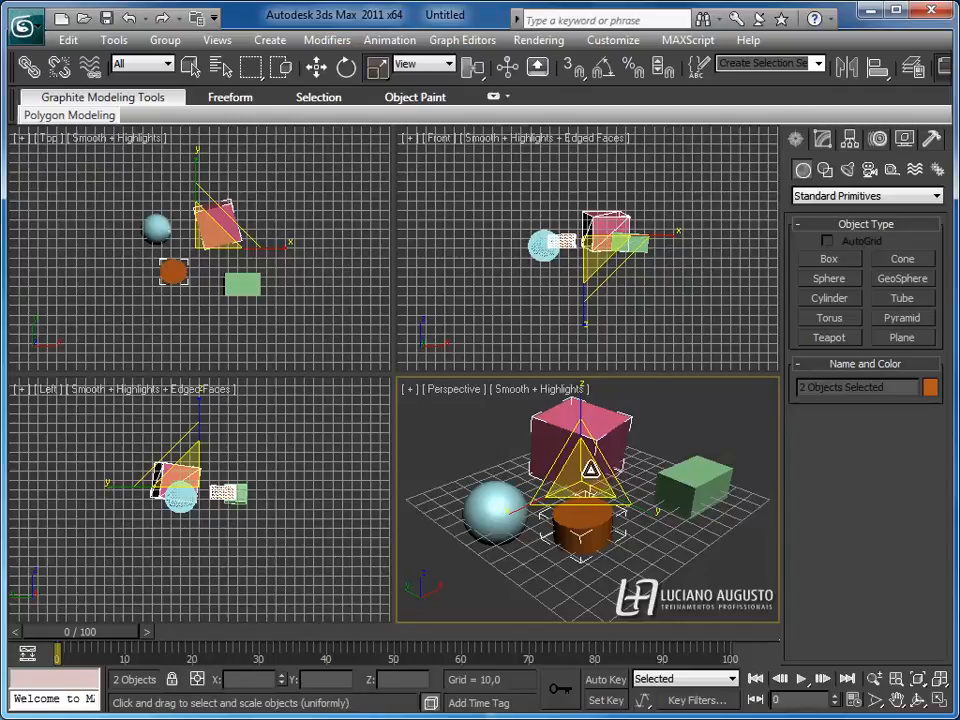
{"action": "key", "text": "r"}
{"action": "key", "text": "r"}
{"action": "key", "text": "r"}
{"action": "key", "text": "r"}
Move the green box in the YZ plane with Select and Move to about Y -22.5, Z -8.4
{"action": "left_click", "coordinate": [318, 66]}
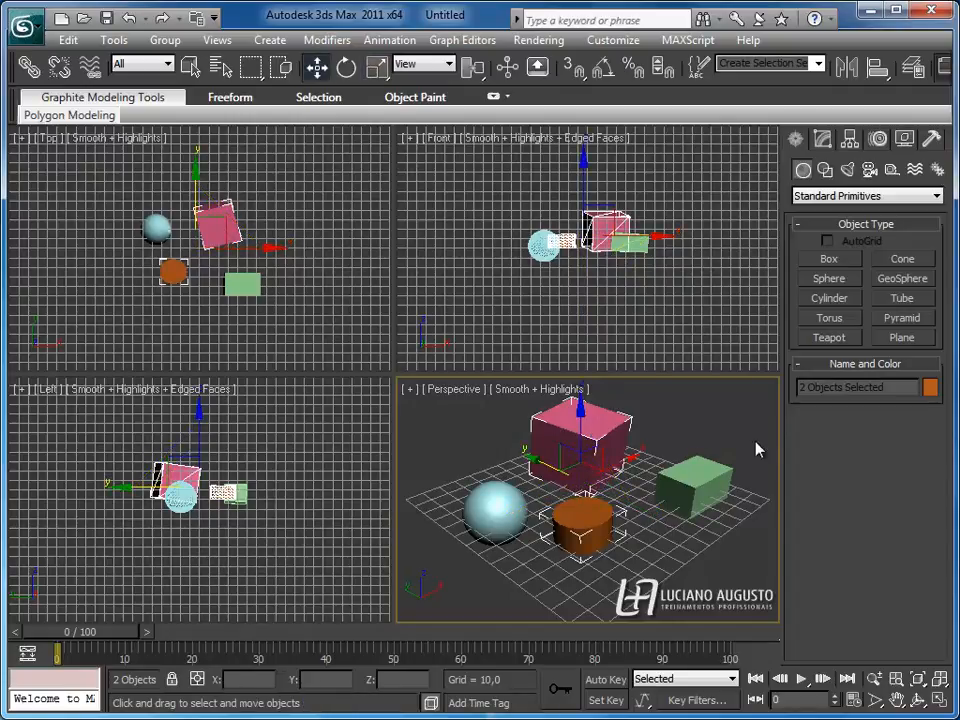
{"action": "left_click", "coordinate": [703, 484]}
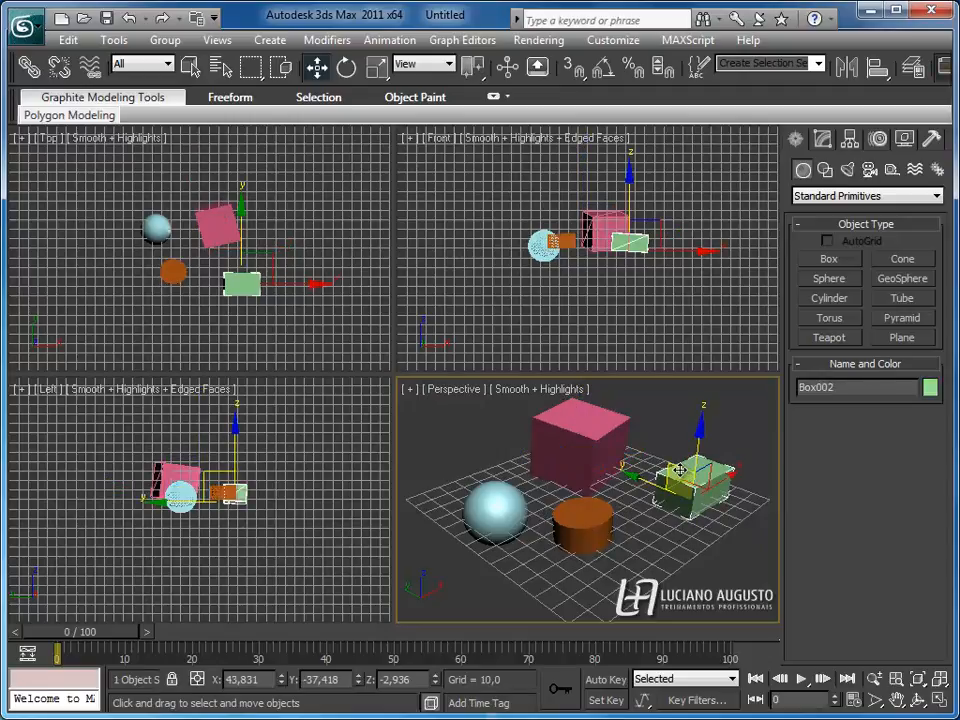
{"action": "left_click_drag", "start_coordinate": [672, 470], "coordinate": [654, 482]}
{"action": "left_click_drag", "start_coordinate": [655, 468], "coordinate": [649, 470]}
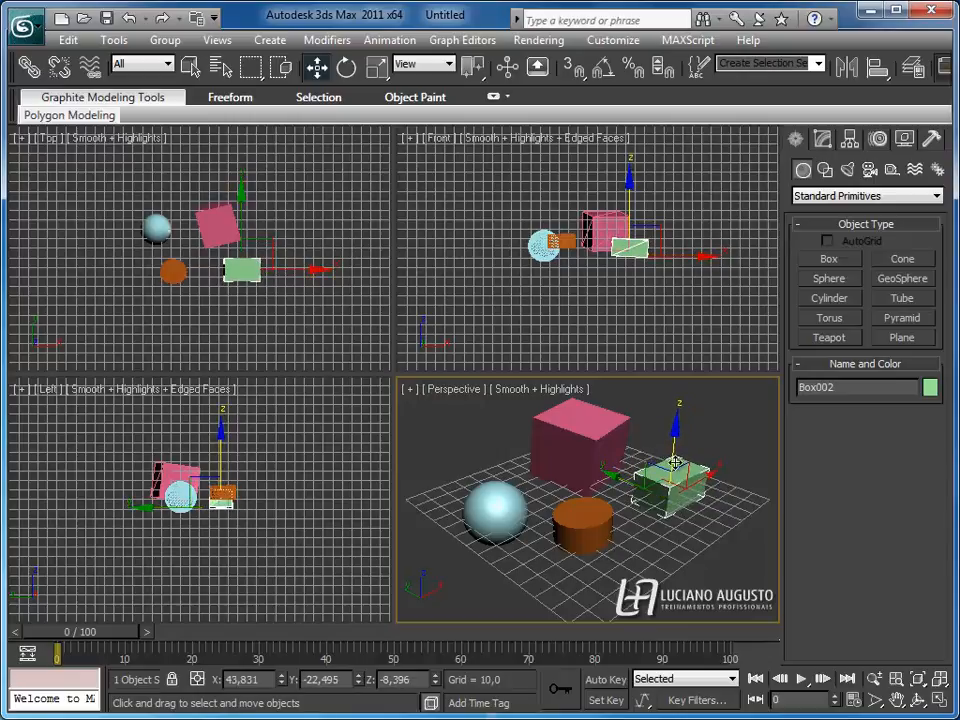
Move the green box using the plane handles of the Move gizmo to about X 46.6, Y -21.4, Z -1.0
{"action": "middle_click_drag", "start_coordinate": [616, 569], "coordinate": [580, 535], "text": "alt"}
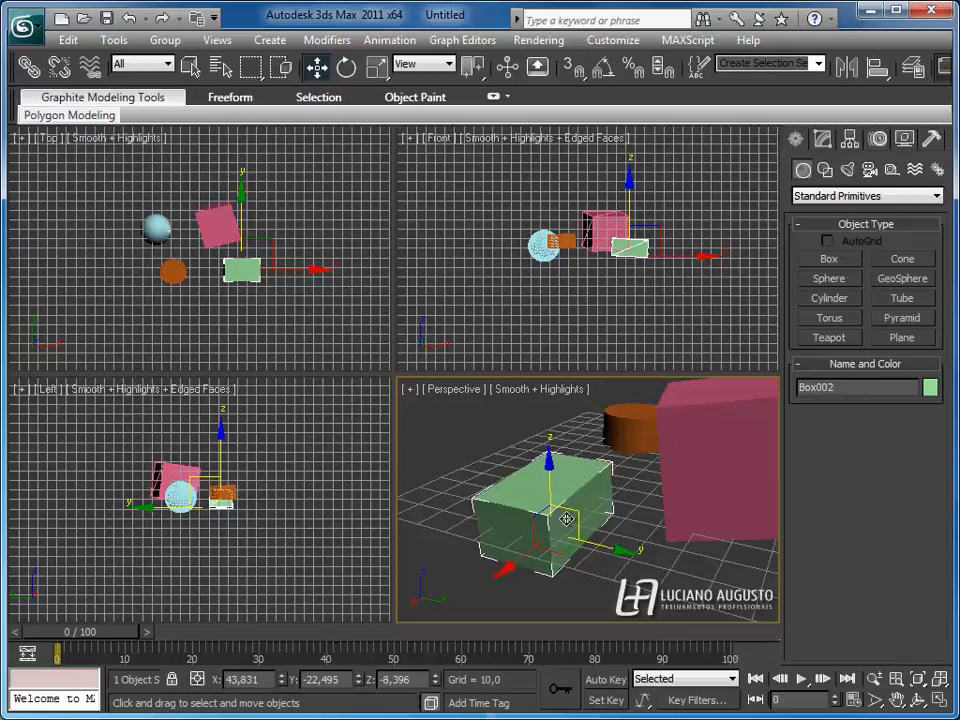
{"action": "left_click", "coordinate": [602, 584]}
{"action": "left_click_drag", "start_coordinate": [572, 515], "coordinate": [574, 517]}
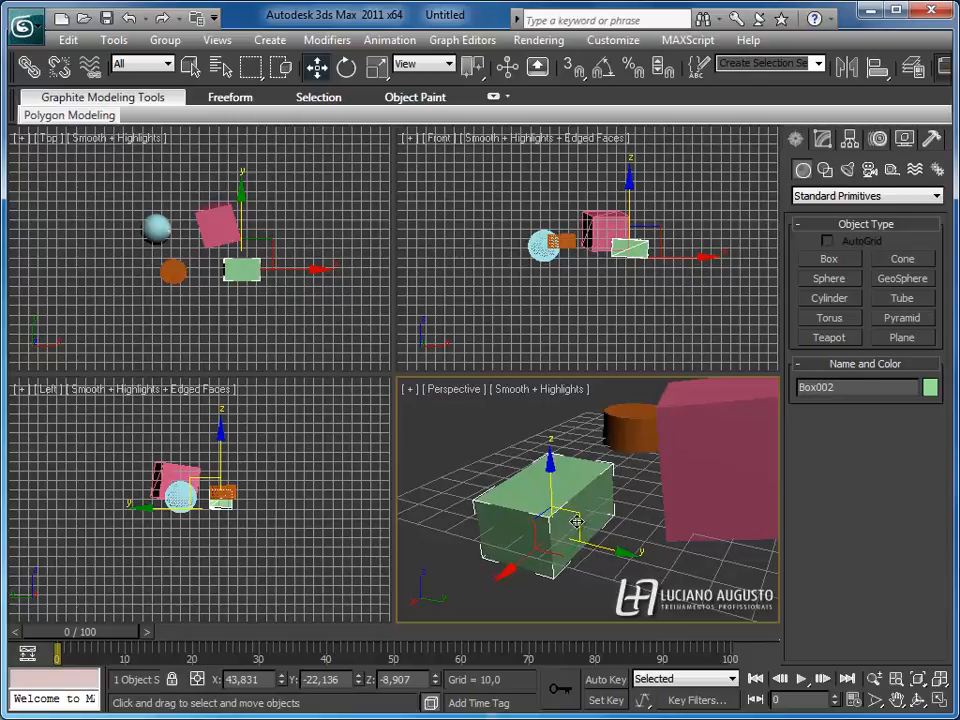
{"action": "mouse_move", "coordinate": [575, 514]}
{"action": "left_mouse_down"}
{"action": "mouse_move", "coordinate": [574, 478]}
{"action": "mouse_move", "coordinate": [572, 506]}
{"action": "mouse_move", "coordinate": [568, 474]}
{"action": "mouse_move", "coordinate": [574, 486]}
{"action": "mouse_move", "coordinate": [537, 497]}
{"action": "mouse_move", "coordinate": [535, 470]}
{"action": "mouse_move", "coordinate": [548, 509]}
{"action": "mouse_move", "coordinate": [582, 530]}
{"action": "mouse_move", "coordinate": [566, 520]}
{"action": "mouse_move", "coordinate": [562, 538]}
{"action": "mouse_move", "coordinate": [557, 506]}
{"action": "left_mouse_up"}
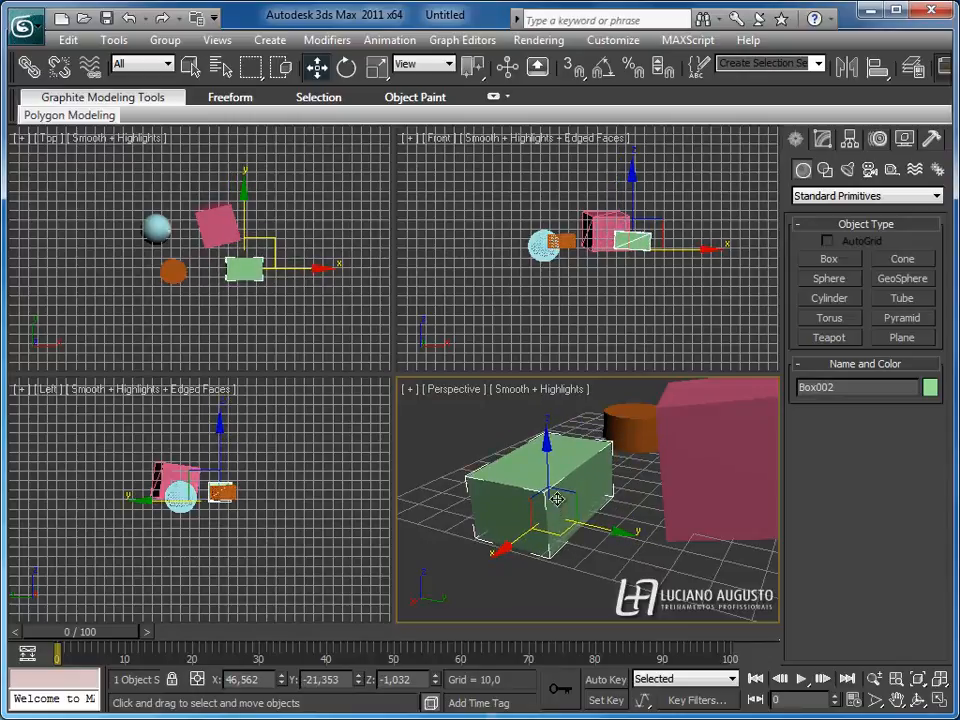
Scale the green box slightly, rotate it on several axes to about -22° X, -4° Y, -47° Z, and deselect it
{"action": "key", "text": "r"}
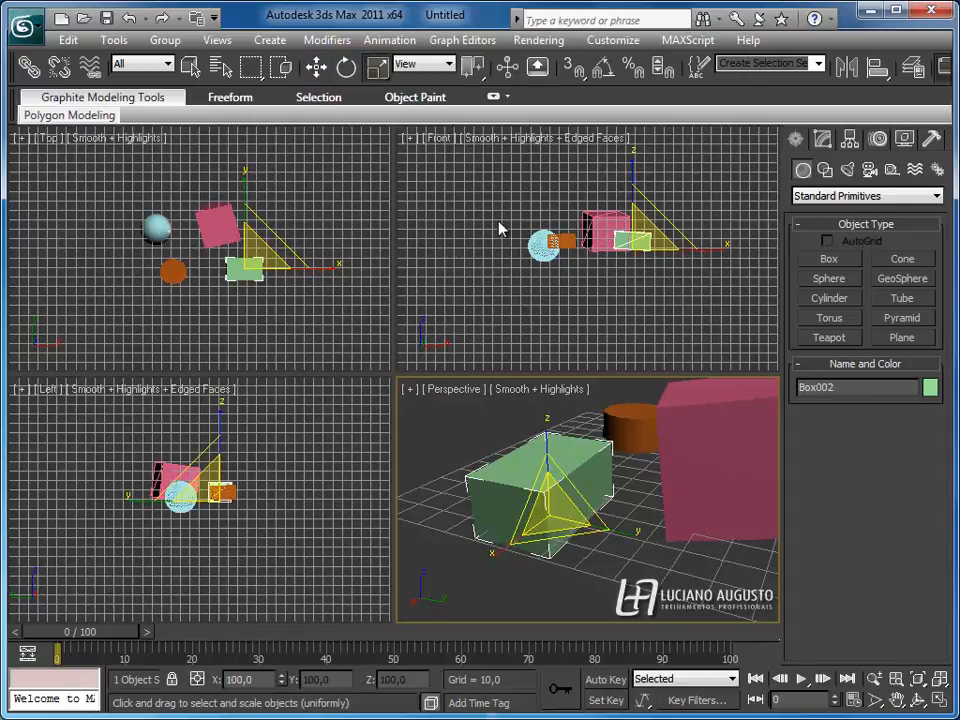
{"action": "mouse_move", "coordinate": [549, 510]}
{"action": "left_mouse_down"}
{"action": "mouse_move", "coordinate": [570, 489]}
{"action": "mouse_move", "coordinate": [546, 497]}
{"action": "mouse_move", "coordinate": [551, 491]}
{"action": "left_mouse_up"}
{"action": "left_click", "coordinate": [346, 67]}
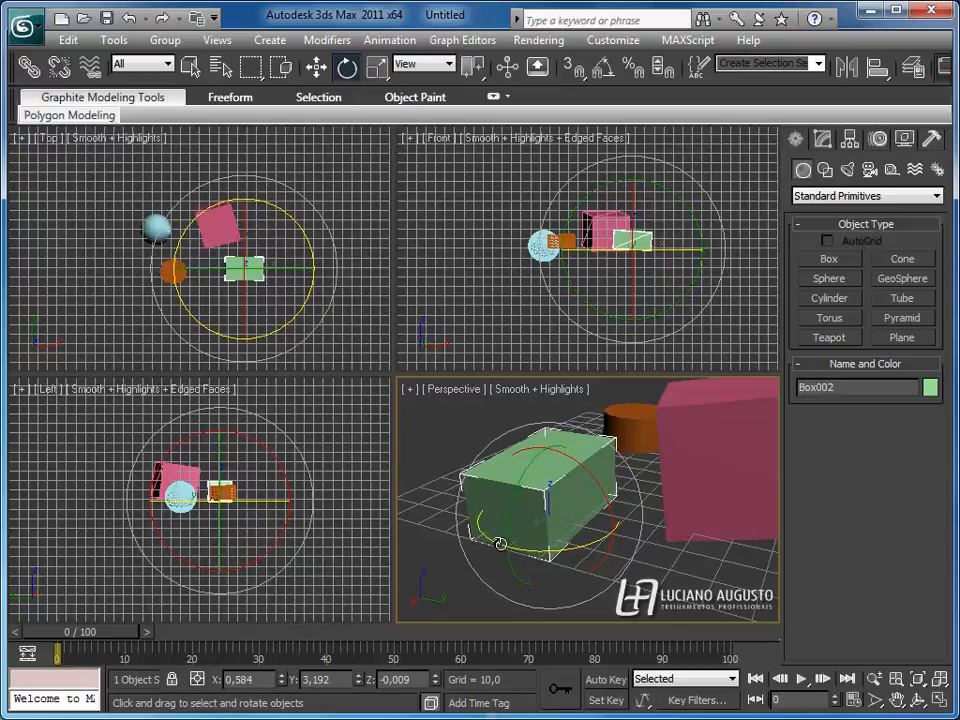
{"action": "left_click_drag", "start_coordinate": [503, 541], "coordinate": [647, 419]}
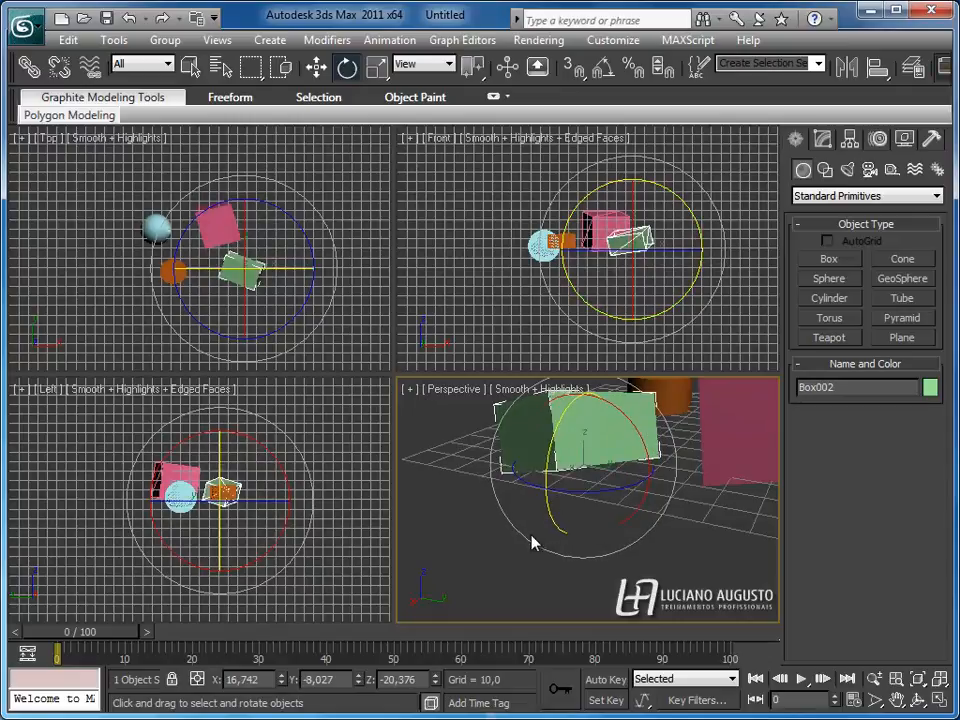
{"action": "left_click_drag", "start_coordinate": [510, 521], "coordinate": [663, 410]}
{"action": "left_click_drag", "start_coordinate": [596, 507], "coordinate": [510, 441]}
{"action": "left_click", "coordinate": [585, 591]}
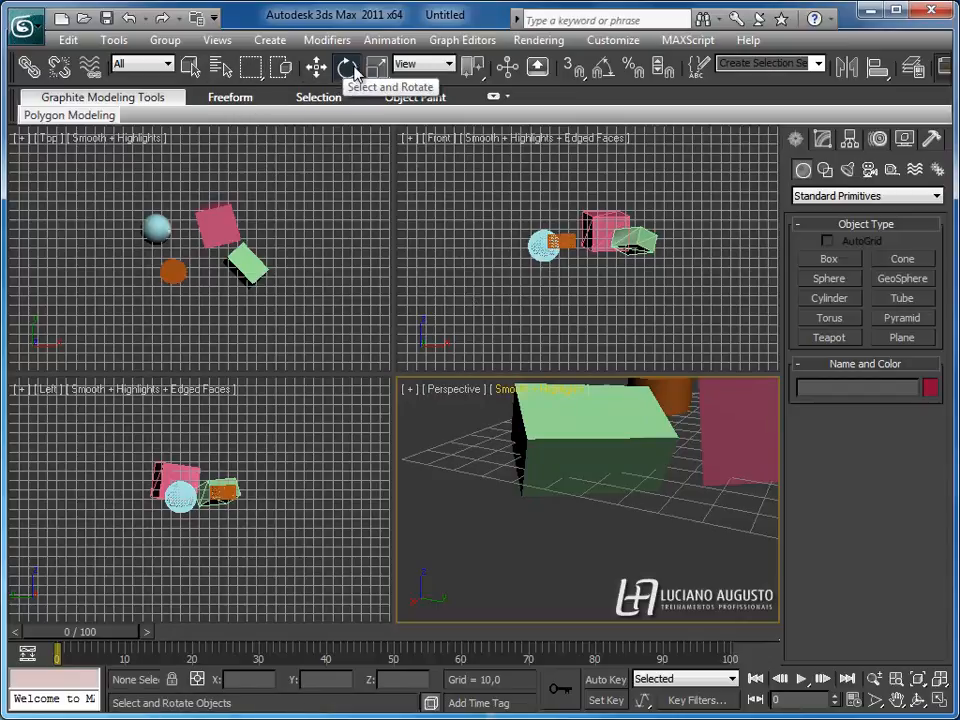
Demonstrate rectangular region selection on all four primitives and on the sphere with the cylinder in the Perspective view, and clear the selection
{"action": "middle_click_drag", "start_coordinate": [602, 527], "coordinate": [562, 574], "text": "alt"}
{"action": "scroll", "coordinate": [546, 568], "scroll_direction": "down", "scroll_amount": 5}
{"action": "middle_click_drag", "start_coordinate": [612, 489], "coordinate": [728, 500], "text": "alt"}
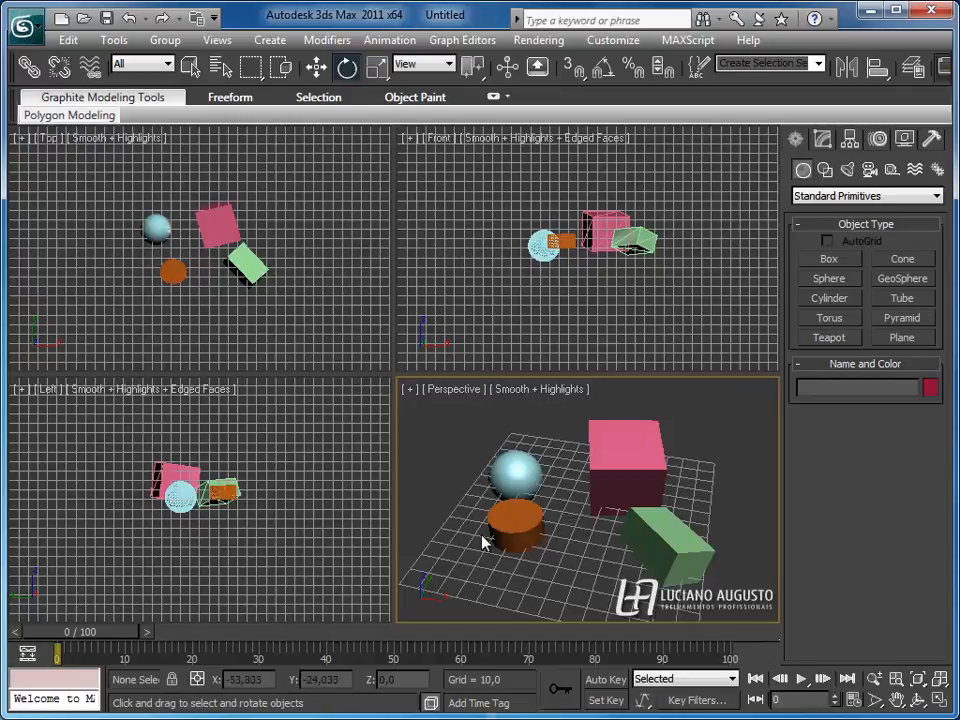
{"action": "left_click_drag", "start_coordinate": [450, 407], "coordinate": [746, 604]}
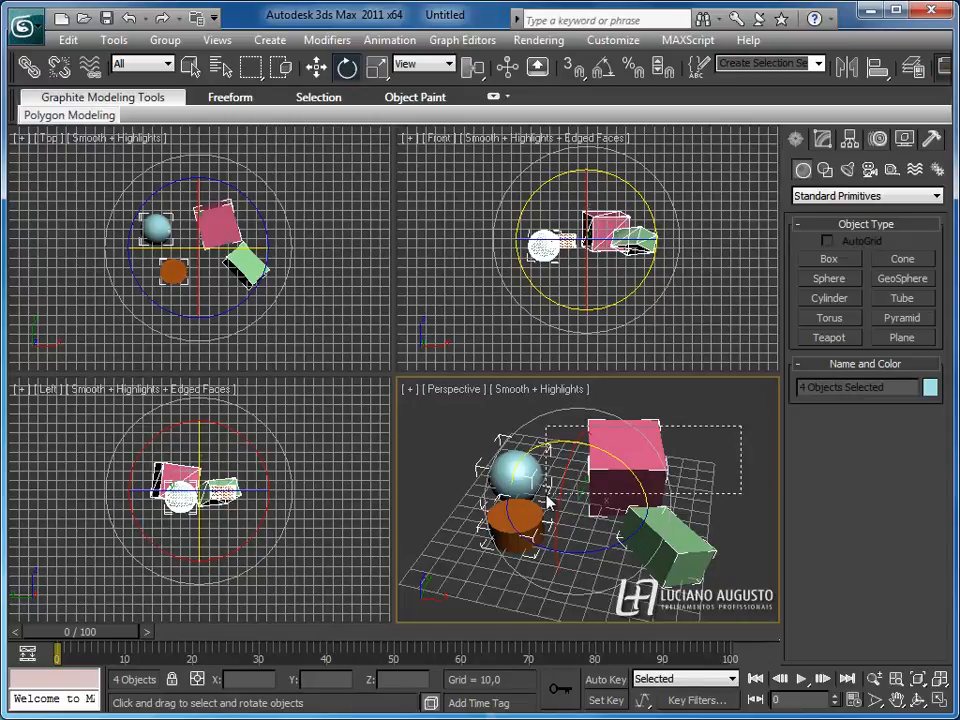
{"action": "left_click", "coordinate": [631, 500]}
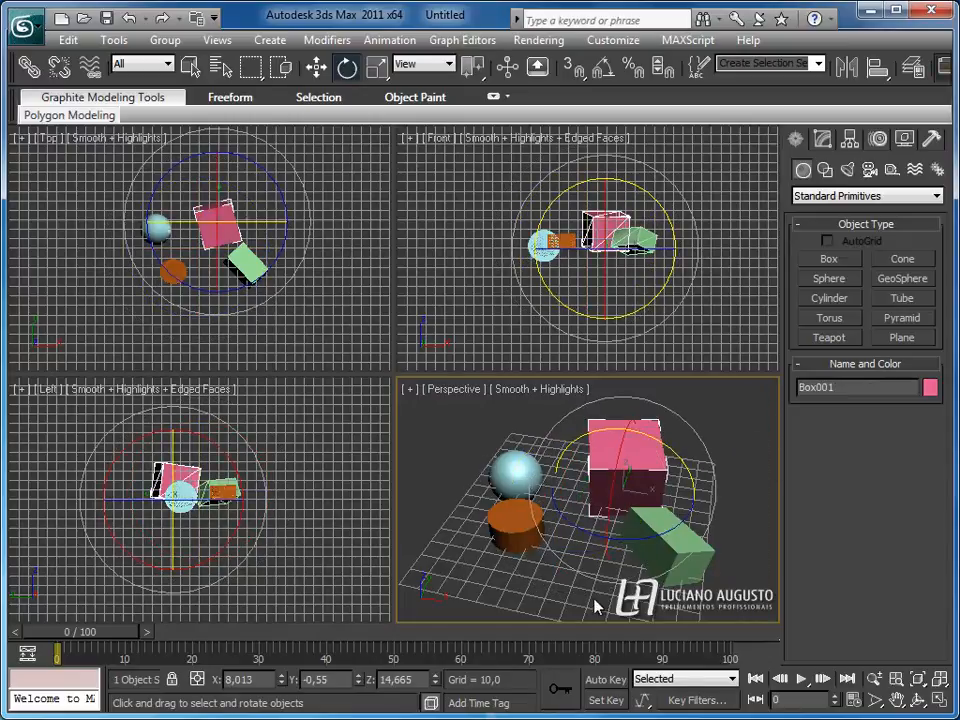
{"action": "left_click_drag", "start_coordinate": [603, 597], "coordinate": [584, 628]}
{"action": "left_click_drag", "start_coordinate": [455, 425], "coordinate": [547, 575]}
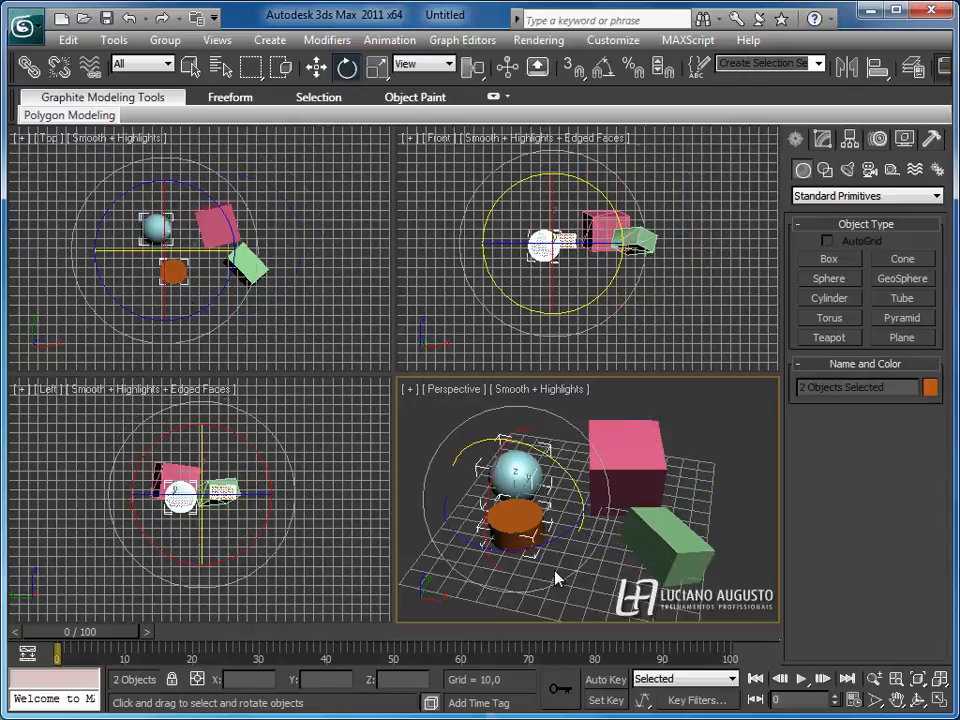
{"action": "left_click", "coordinate": [437, 407]}
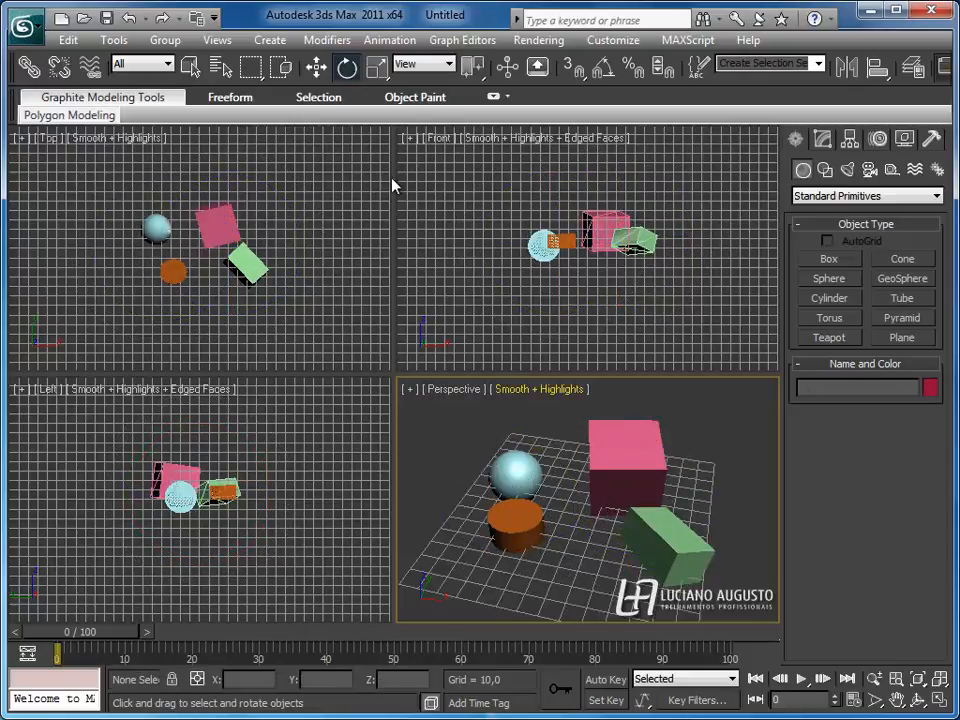
Change the selection region shape to circular and select all four primitives with a circular region
{"action": "left_click_drag", "start_coordinate": [252, 69], "coordinate": [262, 84]}
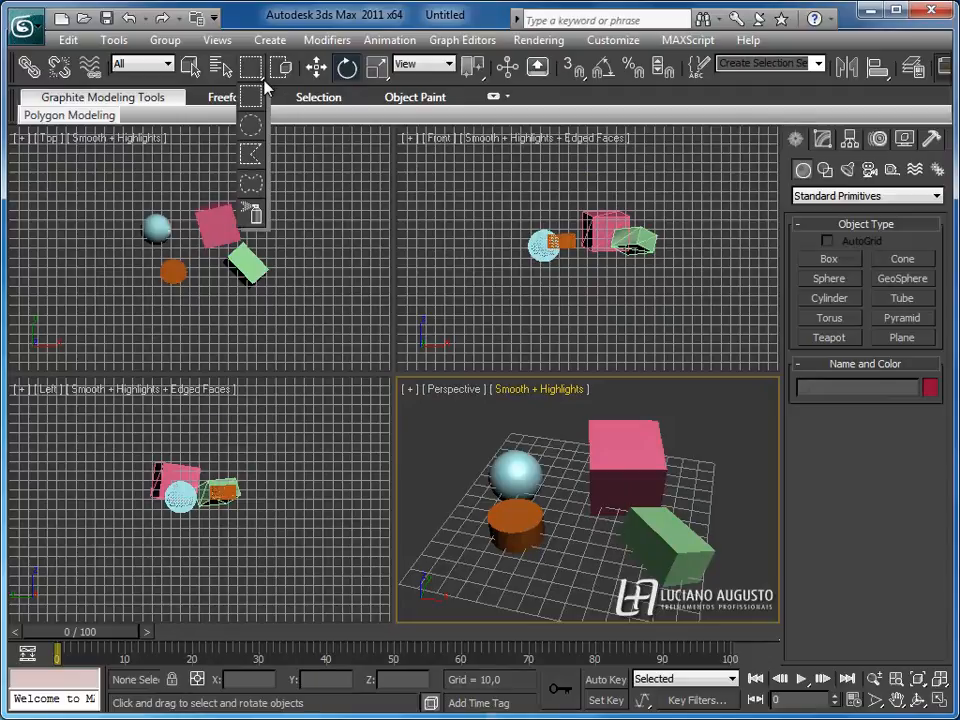
{"action": "left_click_drag", "start_coordinate": [265, 88], "coordinate": [256, 200]}
{"action": "left_click_drag", "start_coordinate": [255, 137], "coordinate": [252, 130]}
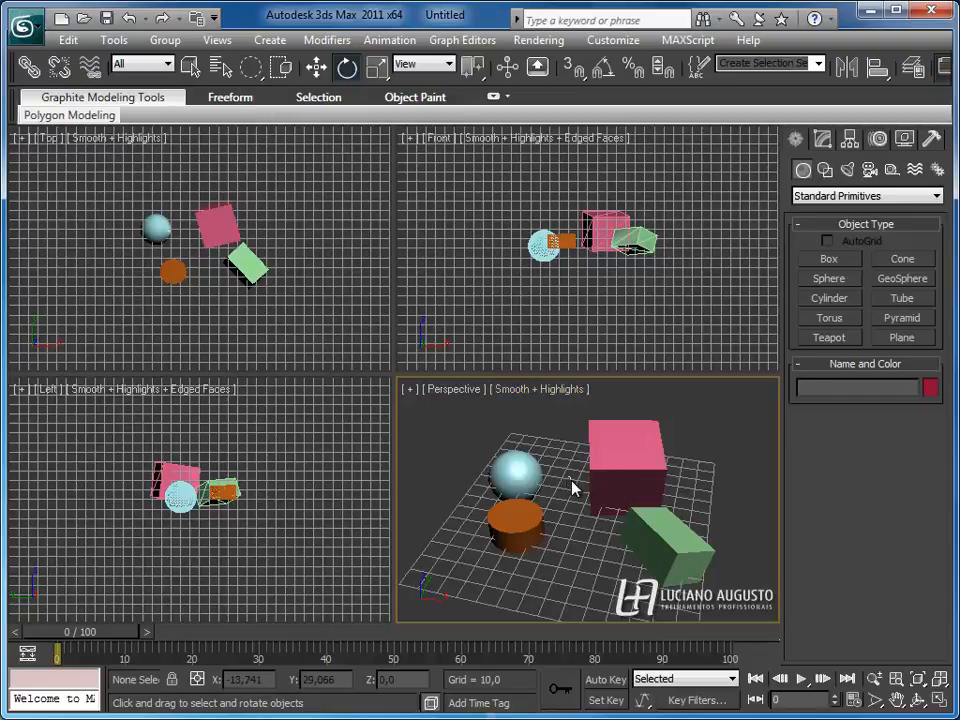
{"action": "left_click_drag", "start_coordinate": [545, 440], "coordinate": [650, 480]}
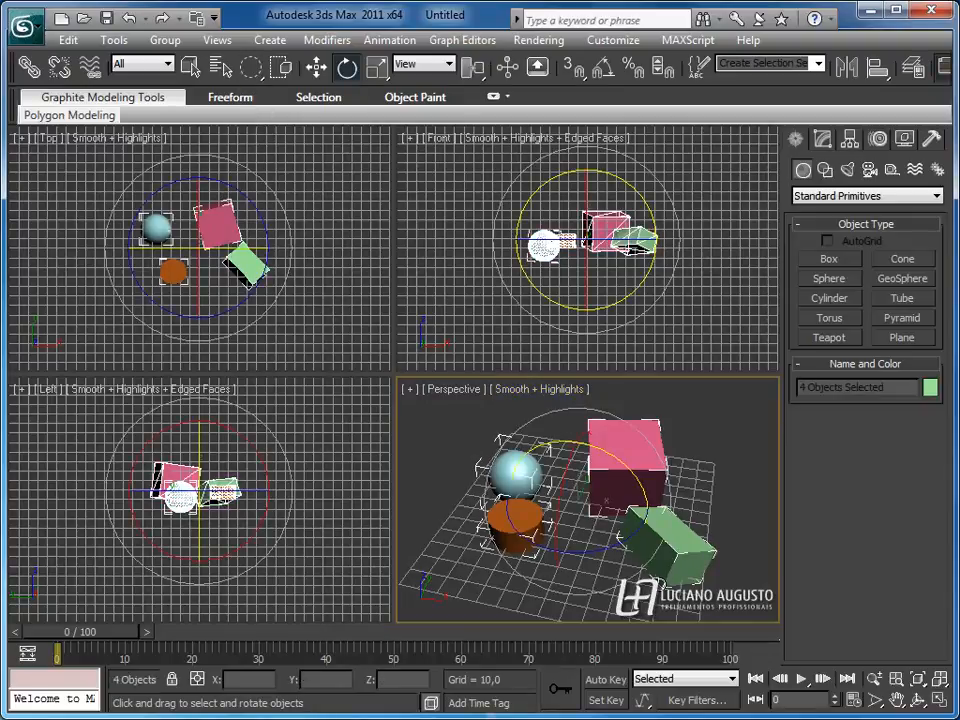
Select the green box, the orange cylinder and the blue sphere one after another in the Perspective view
{"action": "left_click_drag", "start_coordinate": [713, 575], "coordinate": [712, 574]}
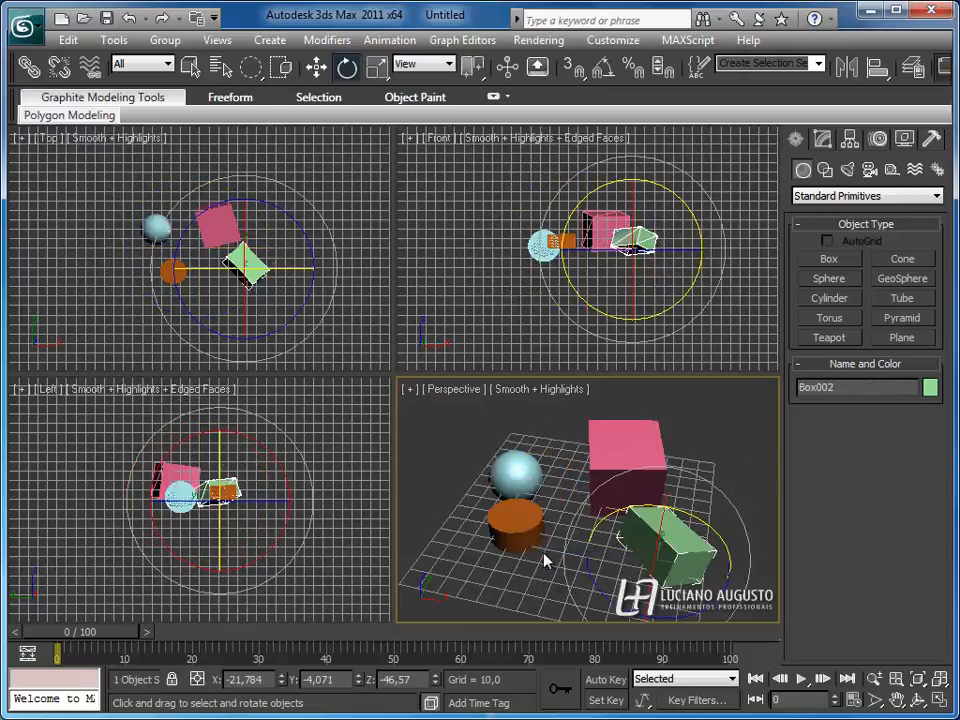
{"action": "left_click", "coordinate": [500, 528]}
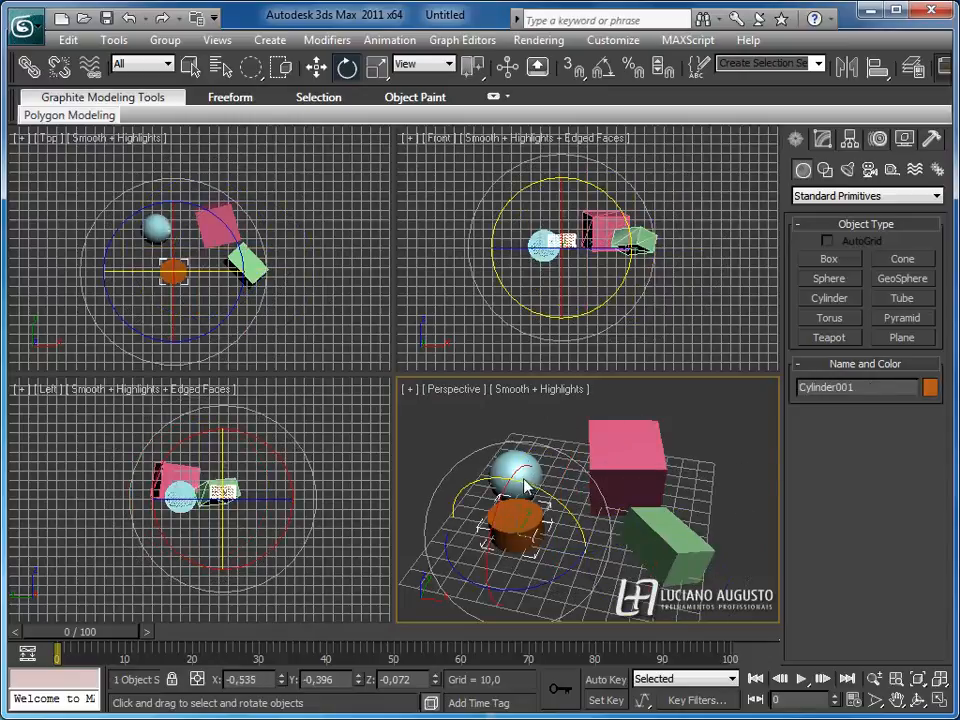
{"action": "left_click_drag", "start_coordinate": [574, 472], "coordinate": [529, 472]}
{"action": "left_click_drag", "start_coordinate": [450, 461], "coordinate": [482, 510]}
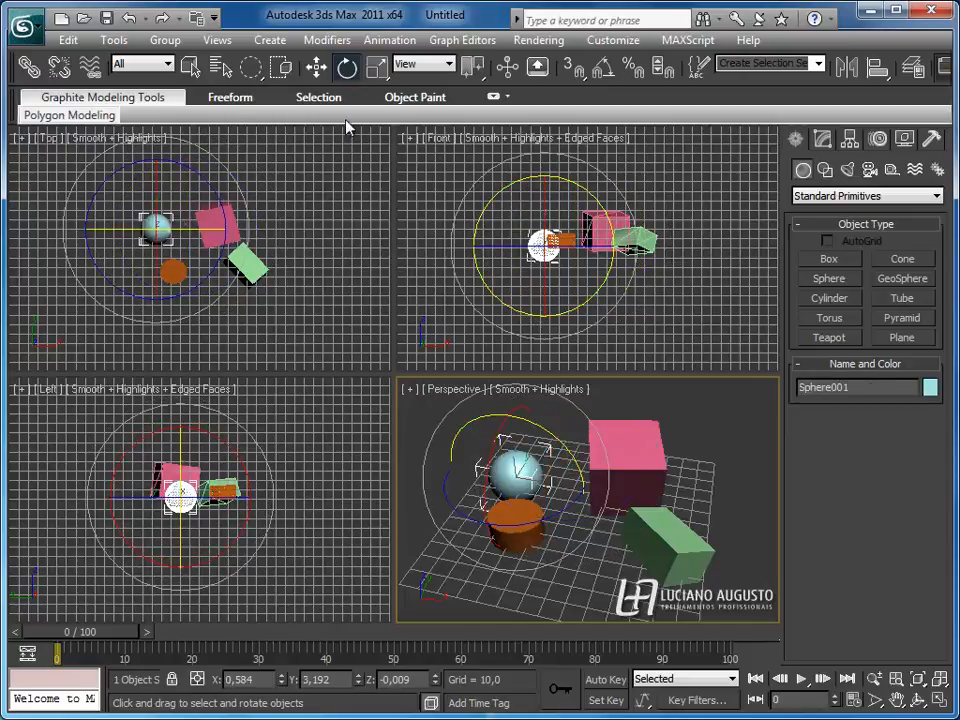
Change the selection region shape to fence and outline the pink and green boxes with it in the Perspective view
{"action": "left_click_drag", "start_coordinate": [250, 67], "coordinate": [262, 90]}
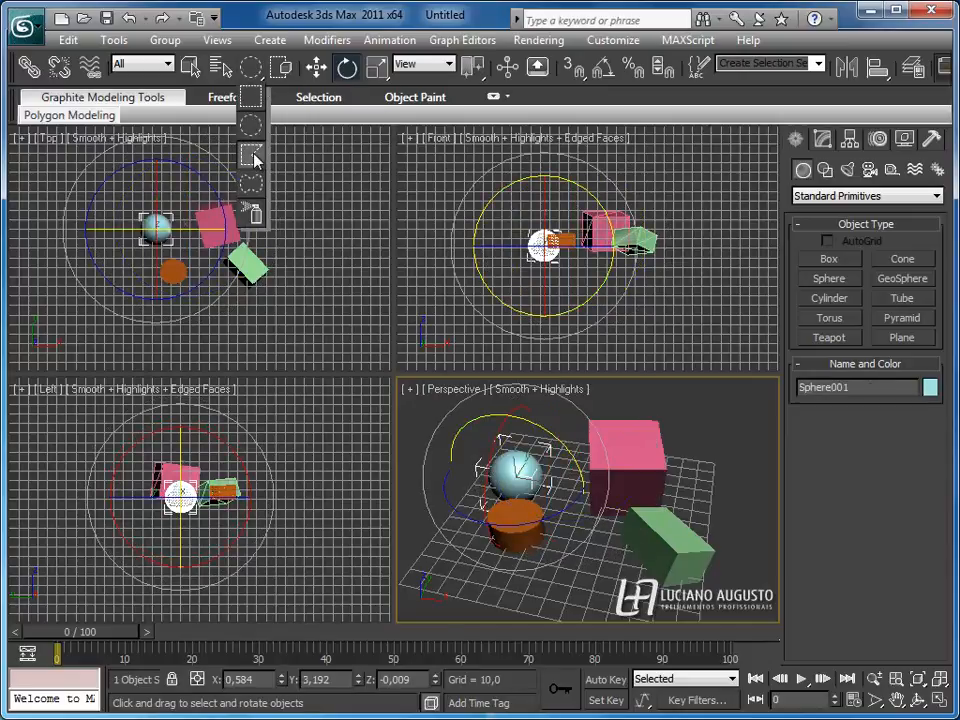
{"action": "left_click_drag", "start_coordinate": [256, 160], "coordinate": [256, 160]}
{"action": "left_click", "coordinate": [703, 424]}
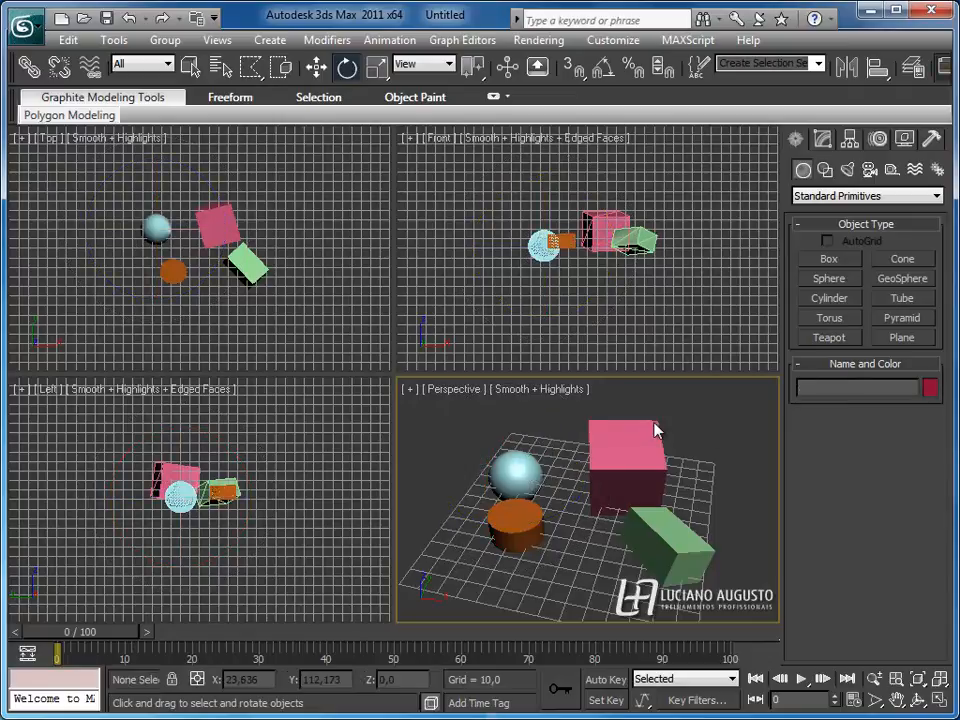
{"action": "left_click", "coordinate": [548, 462]}
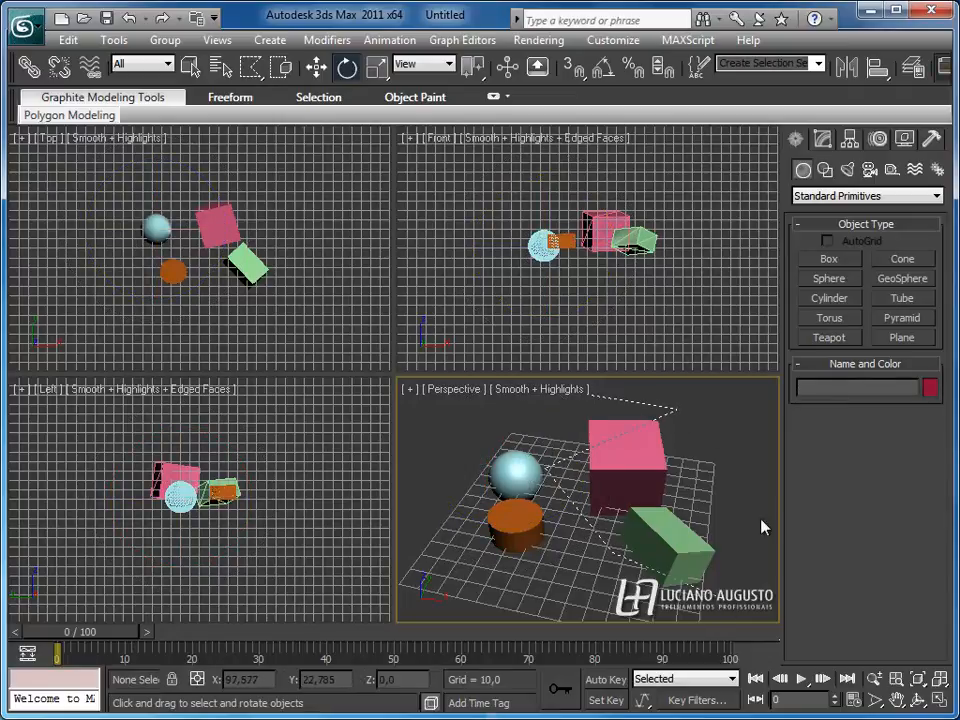
{"action": "left_click", "coordinate": [589, 400]}
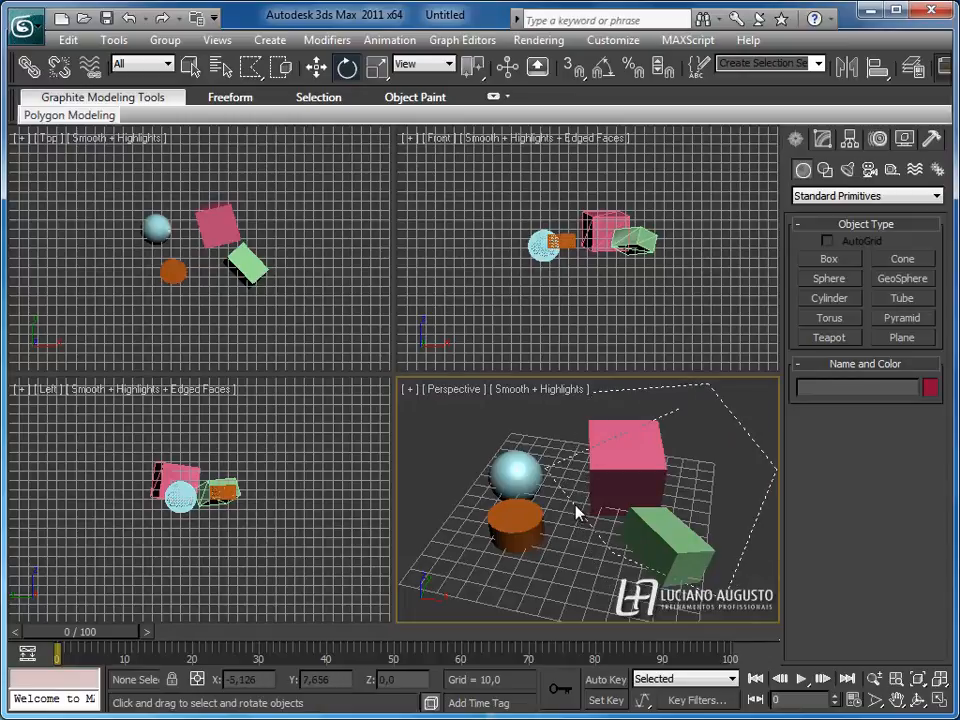
Select the pink box and rotate it to about -9° X, -7° Y, 20° Z
{"action": "double_click", "coordinate": [602, 450]}
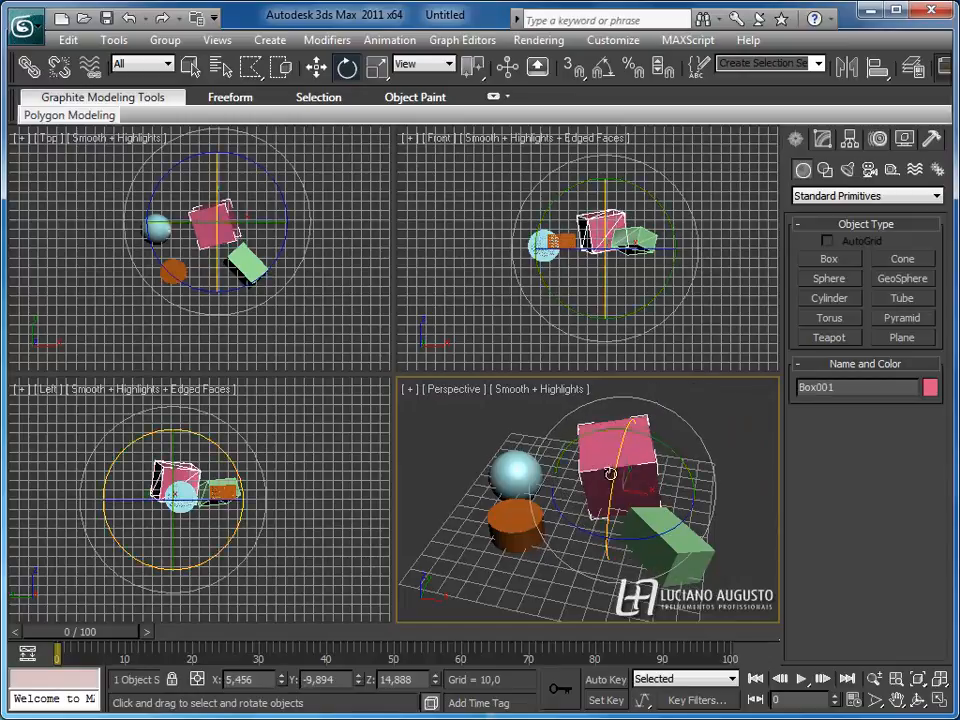
{"action": "left_click_drag", "start_coordinate": [602, 450], "coordinate": [682, 430]}
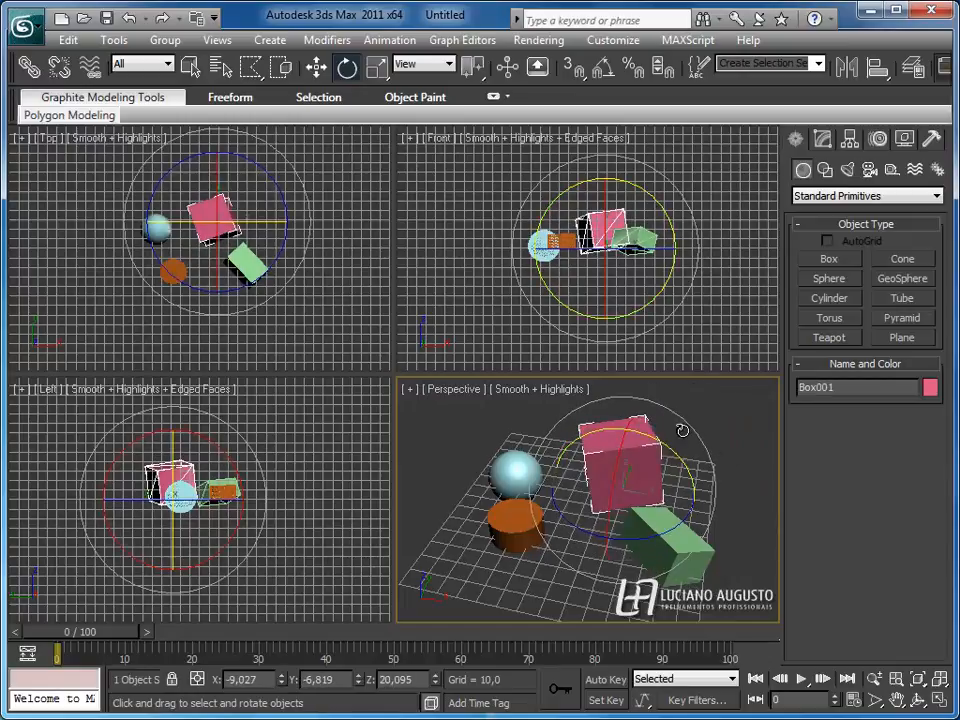
Select the sphere and the cylinder with a fence region in the Perspective view, and clear the selection
{"action": "left_click", "coordinate": [500, 425]}
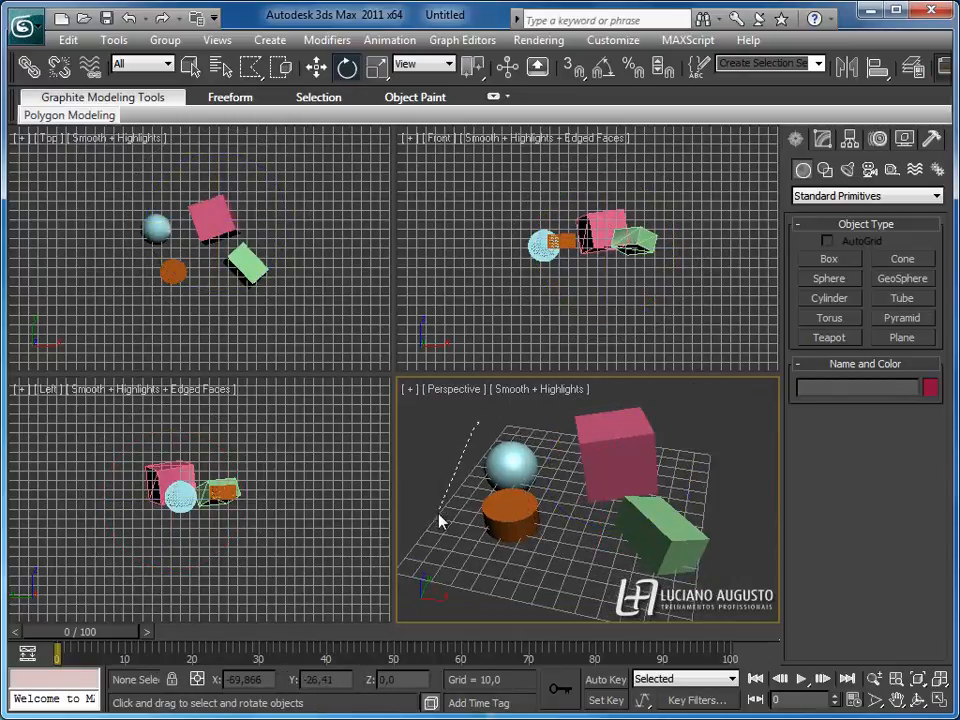
{"action": "left_click", "coordinate": [478, 418]}
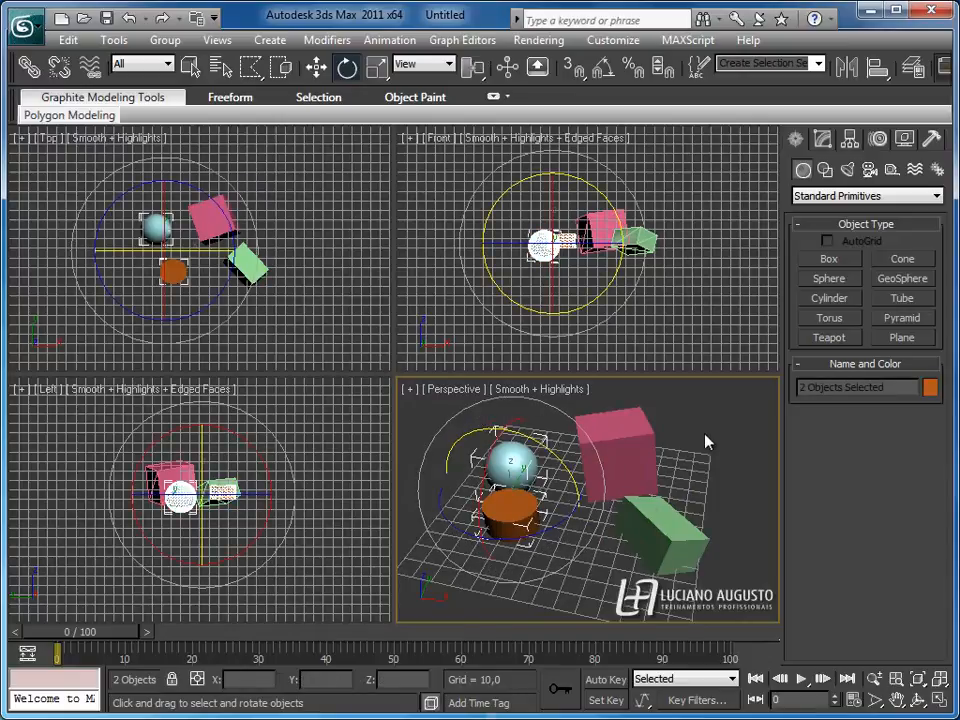
{"action": "left_click", "coordinate": [714, 397]}
Change the selection region shape to lasso and select first the two boxes, and after them the sphere and cylinder
{"action": "left_click_drag", "start_coordinate": [251, 66], "coordinate": [252, 191]}
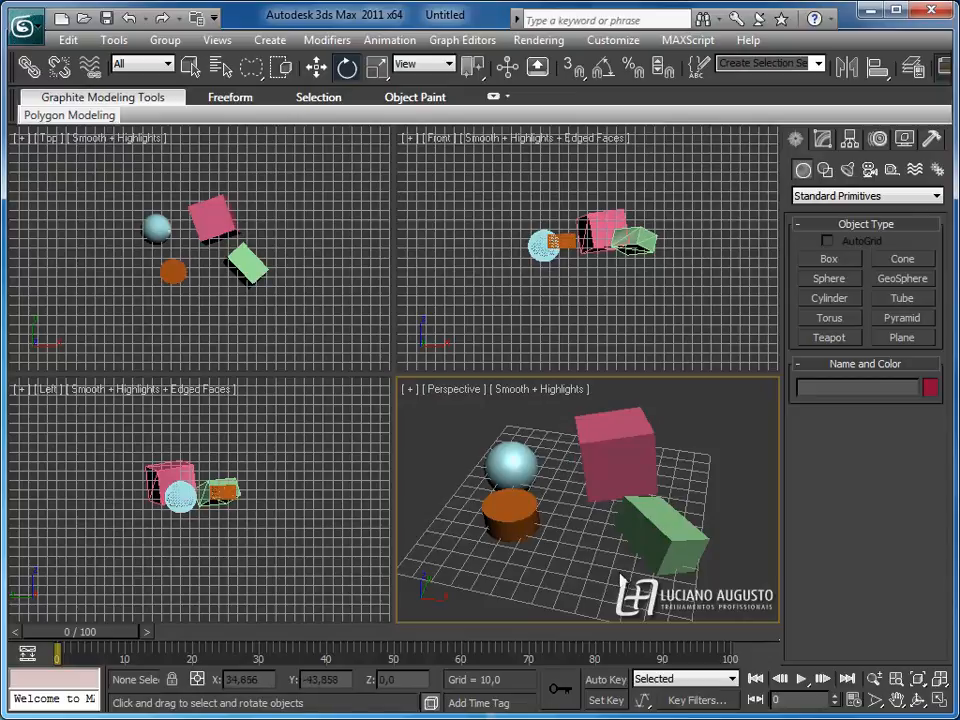
{"action": "key", "text": "ctrl+z"}
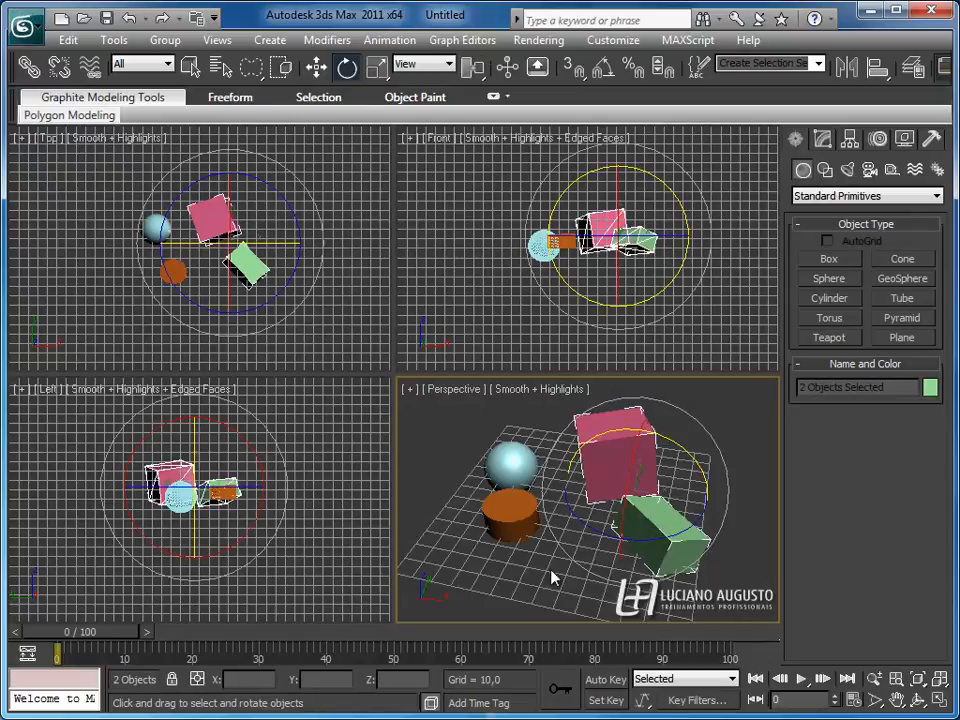
{"action": "key", "text": "ctrl+i"}
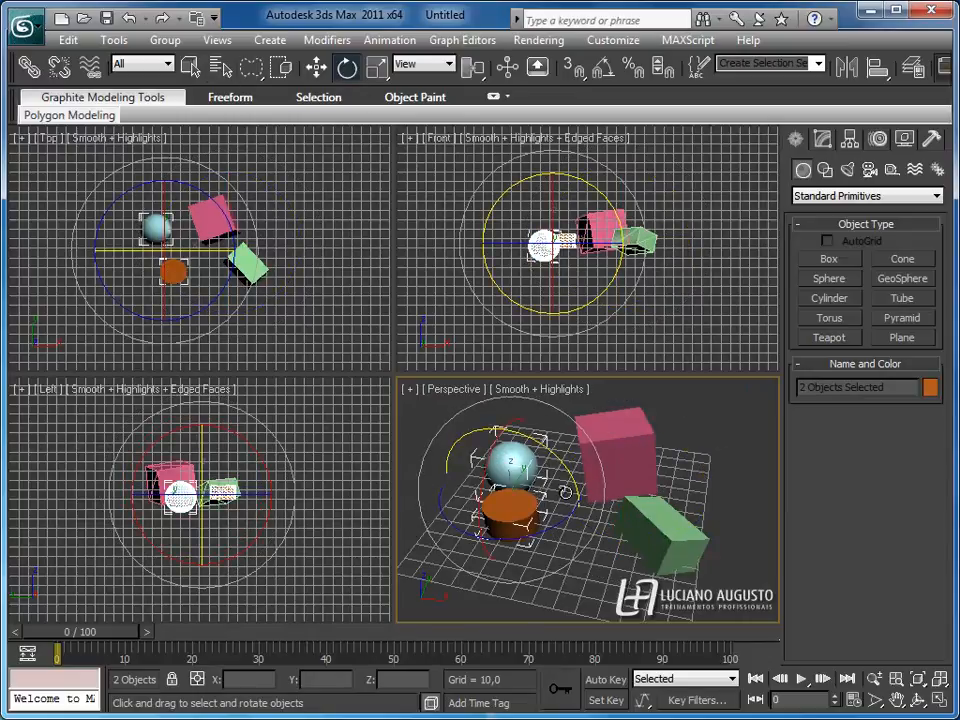
Change the selection region shape to paint and sweep over all four primitives to select them, slightly rotating the pink box and the cylinder
{"action": "left_click_drag", "start_coordinate": [251, 67], "coordinate": [252, 177]}
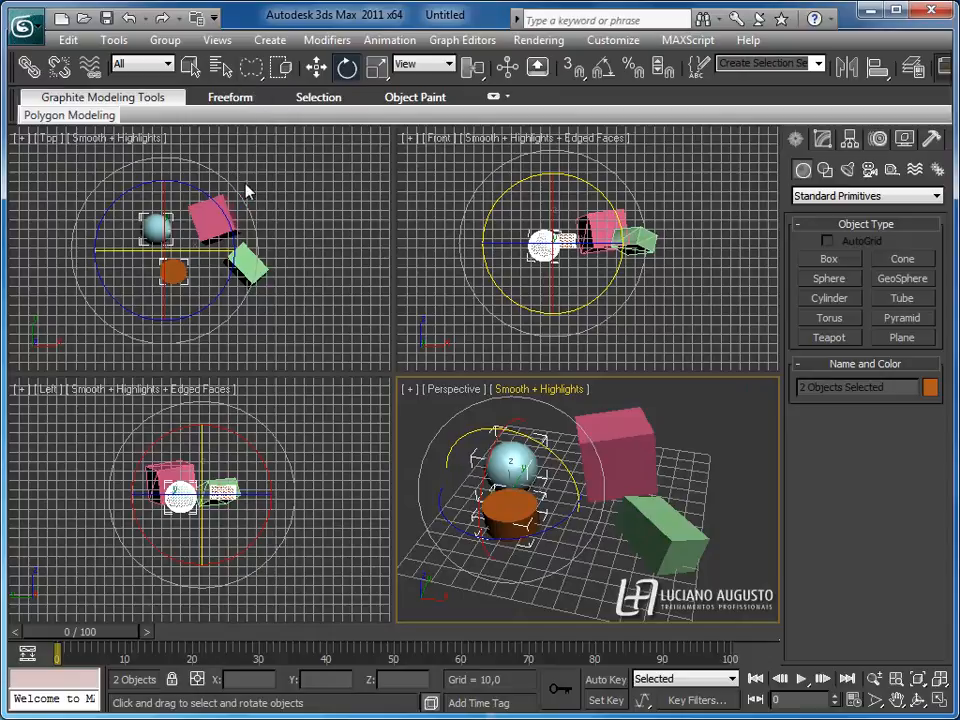
{"action": "left_click_drag", "start_coordinate": [251, 67], "coordinate": [252, 216]}
{"action": "left_click_drag", "start_coordinate": [622, 465], "coordinate": [628, 493]}
{"action": "left_click_drag", "start_coordinate": [512, 507], "coordinate": [479, 535]}
{"action": "mouse_move", "coordinate": [467, 420]}
{"action": "left_mouse_down"}
{"action": "mouse_move", "coordinate": [491, 482]}
{"action": "mouse_move", "coordinate": [580, 412]}
{"action": "mouse_move", "coordinate": [661, 463]}
{"action": "mouse_move", "coordinate": [686, 568]}
{"action": "left_mouse_up"}
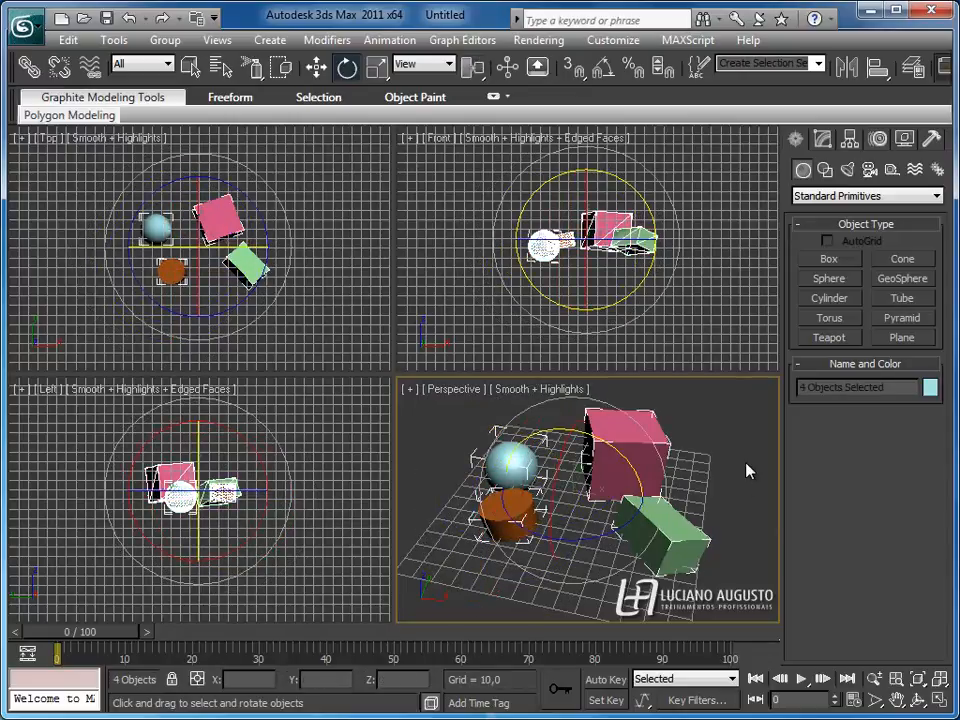
Build a selection one object at a time from the green box, pink box, sphere and cylinder, starting from nothing, and clear it
{"action": "left_click", "coordinate": [742, 477]}
{"action": "left_click", "coordinate": [660, 535]}
{"action": "left_click", "coordinate": [631, 438], "text": "ctrl"}
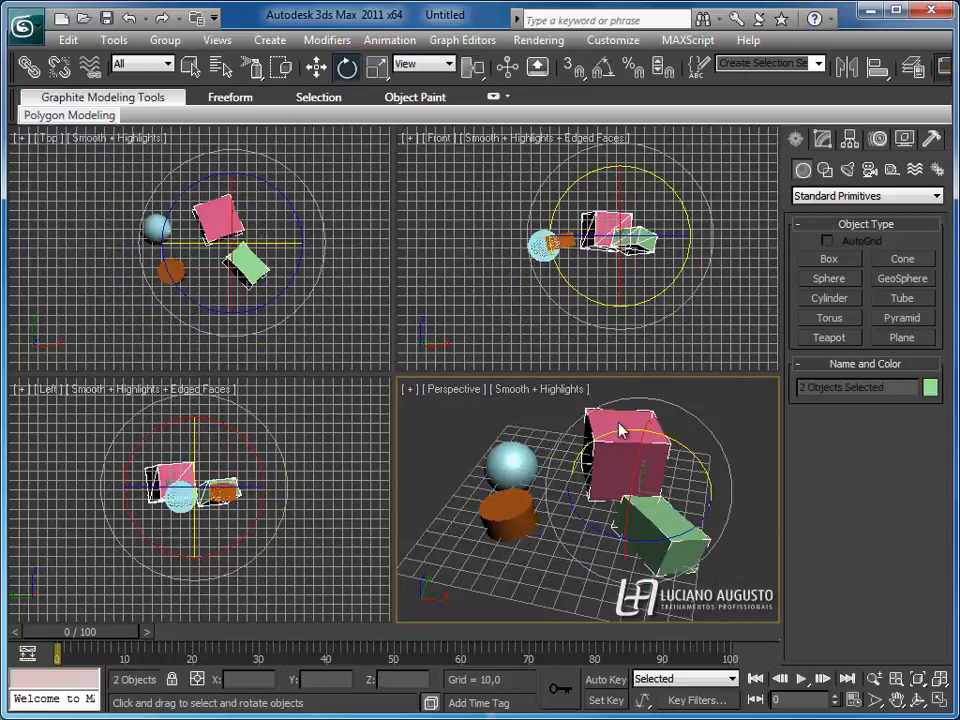
{"action": "left_click", "coordinate": [511, 460], "text": "ctrl"}
{"action": "left_click", "coordinate": [500, 528], "text": "ctrl"}
{"action": "left_click", "coordinate": [439, 439]}
Repeat the additive selection of the sphere, pink box, green box and cylinder three times, clearing the selection after each round
{"action": "left_click", "coordinate": [510, 461]}
{"action": "left_click", "coordinate": [613, 422], "text": "ctrl"}
{"action": "left_click", "coordinate": [663, 545], "text": "ctrl"}
{"action": "left_click", "coordinate": [500, 510], "text": "ctrl"}
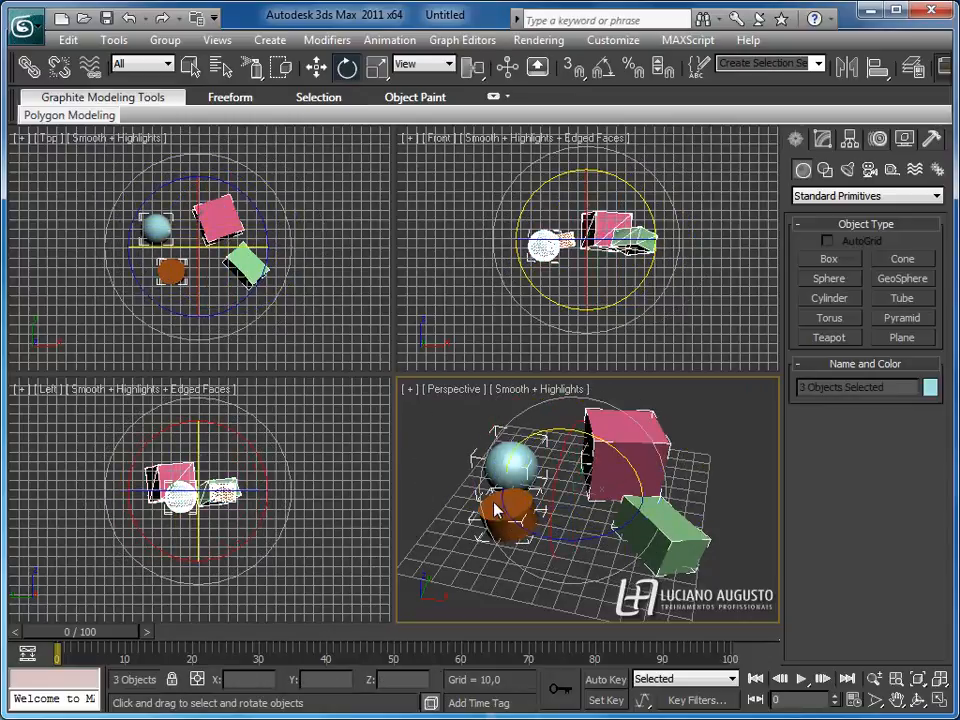
{"action": "left_click", "coordinate": [442, 460]}
{"action": "left_click", "coordinate": [510, 461]}
{"action": "left_click", "coordinate": [620, 445], "text": "ctrl"}
{"action": "left_click", "coordinate": [660, 530], "text": "ctrl"}
{"action": "left_click", "coordinate": [512, 514], "text": "ctrl"}
{"action": "left_click", "coordinate": [444, 450]}
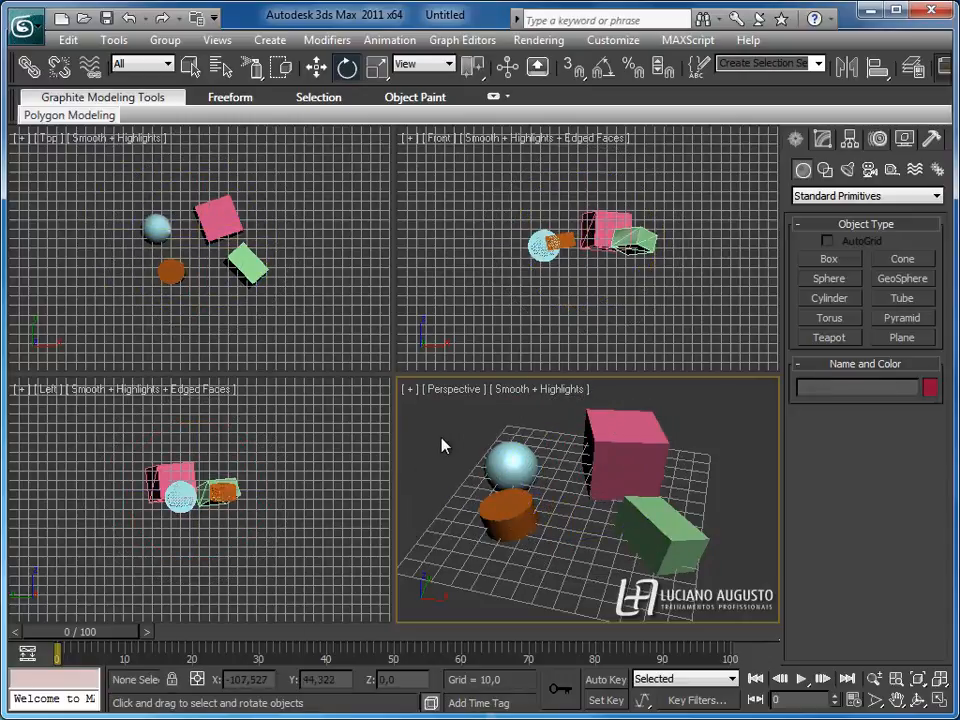
{"action": "left_click", "coordinate": [510, 461]}
{"action": "left_click", "coordinate": [622, 447], "text": "ctrl"}
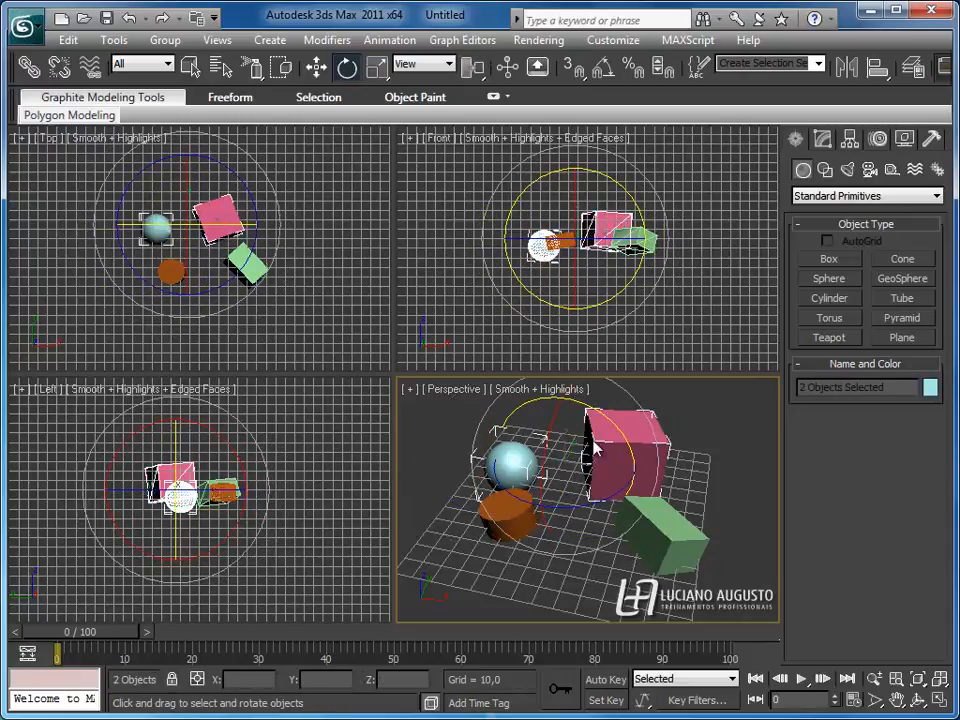
{"action": "left_click", "coordinate": [643, 548], "text": "ctrl"}
{"action": "left_click", "coordinate": [510, 512], "text": "ctrl"}
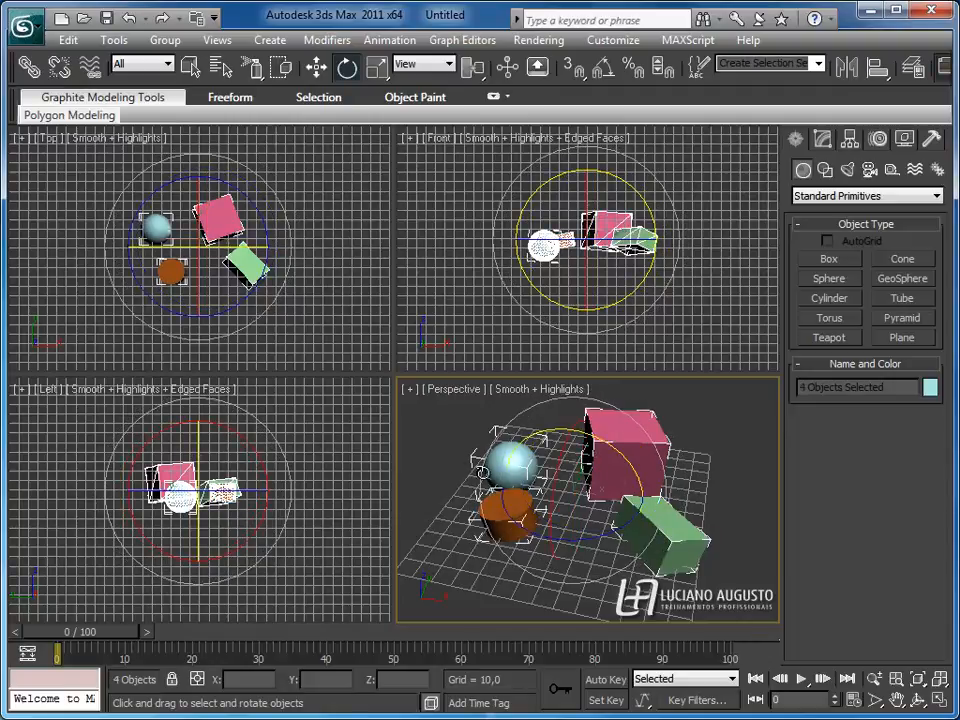
{"action": "left_click", "coordinate": [444, 450]}
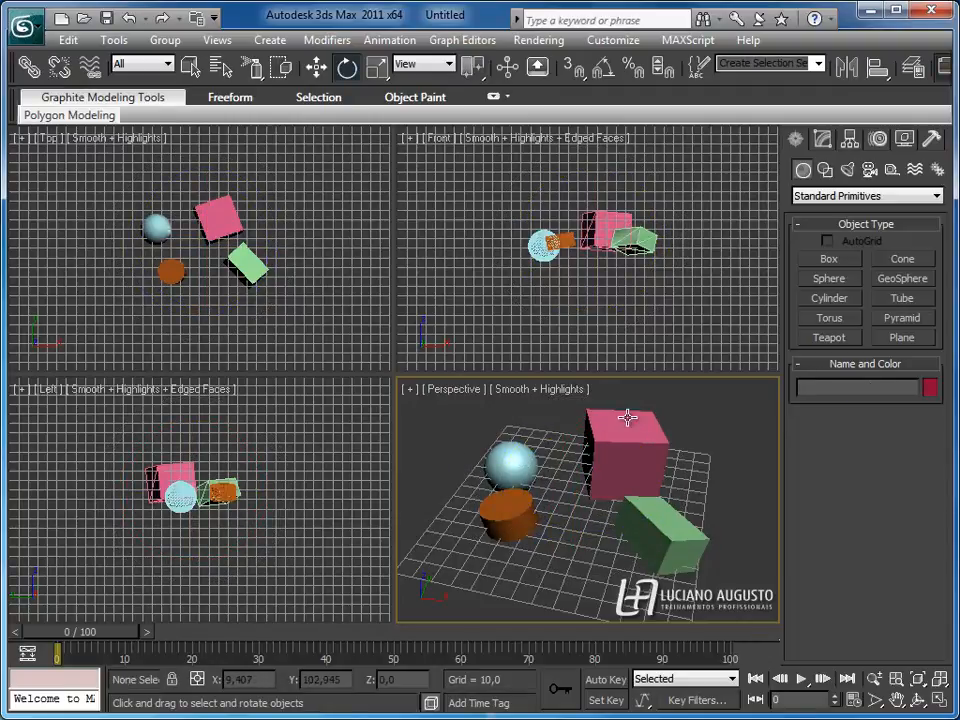
Change the selection region shape back to lasso, select the pink and green boxes with it, and clear the selection
{"action": "left_click", "coordinate": [258, 76]}
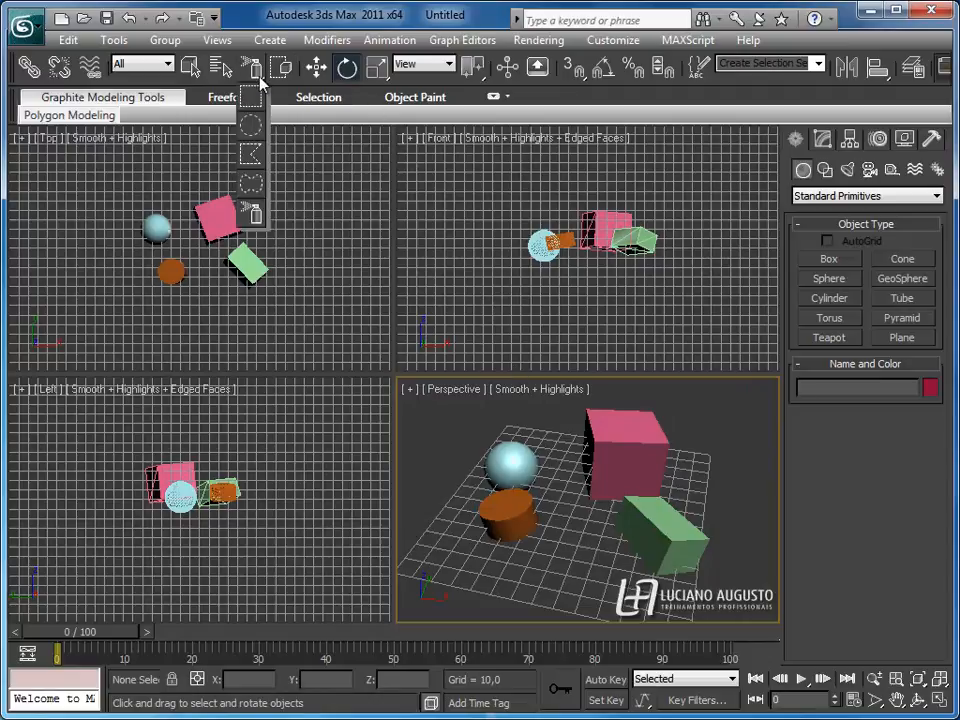
{"action": "left_click", "coordinate": [252, 186]}
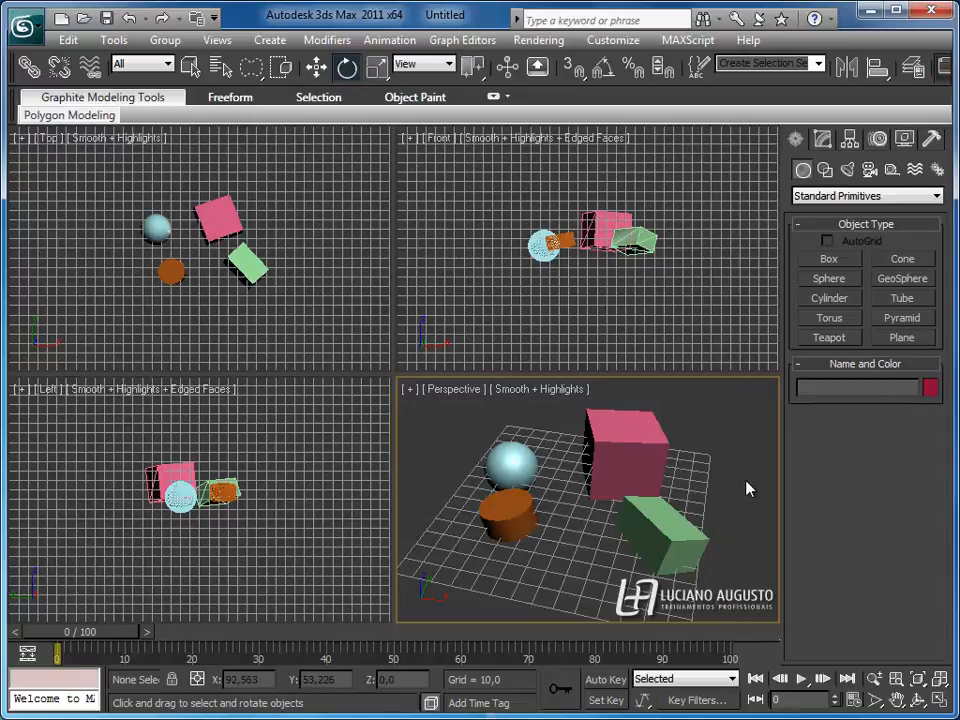
{"action": "left_click_drag", "start_coordinate": [744, 490], "coordinate": [745, 496]}
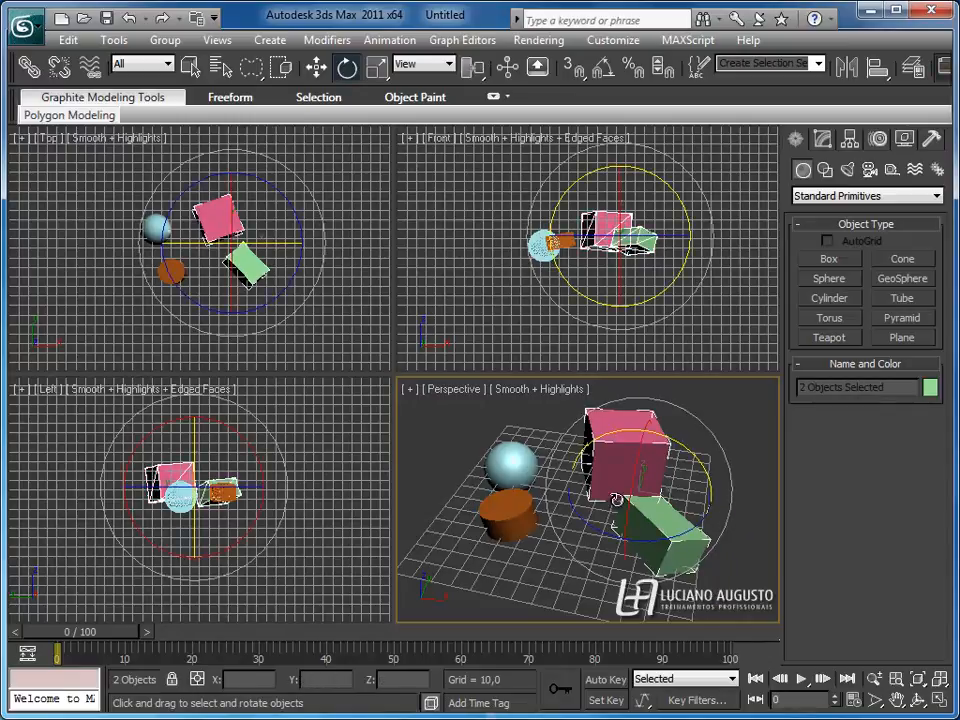
{"action": "left_click", "coordinate": [767, 578]}
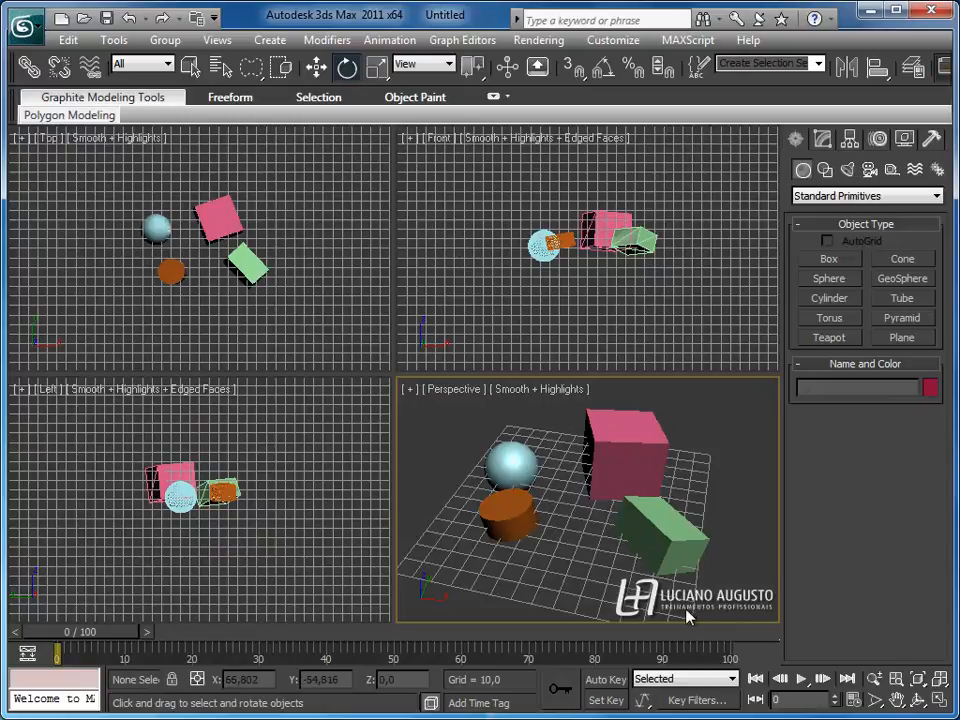
Demonstrate crossing selection with lasso regions touching only parts of the green box and of both boxes, and clear the selection
{"action": "left_click_drag", "start_coordinate": [760, 549], "coordinate": [643, 583]}
{"action": "mouse_move", "coordinate": [761, 544]}
{"action": "left_mouse_down"}
{"action": "mouse_move", "coordinate": [765, 561]}
{"action": "mouse_move", "coordinate": [735, 562]}
{"action": "left_mouse_up"}
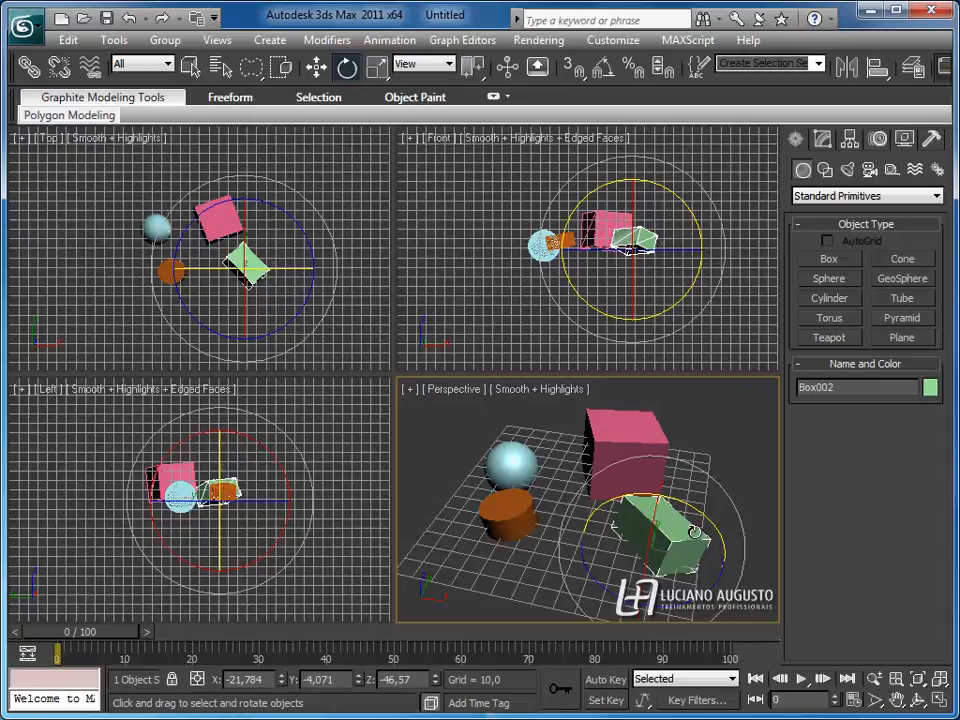
{"action": "left_click", "coordinate": [746, 469]}
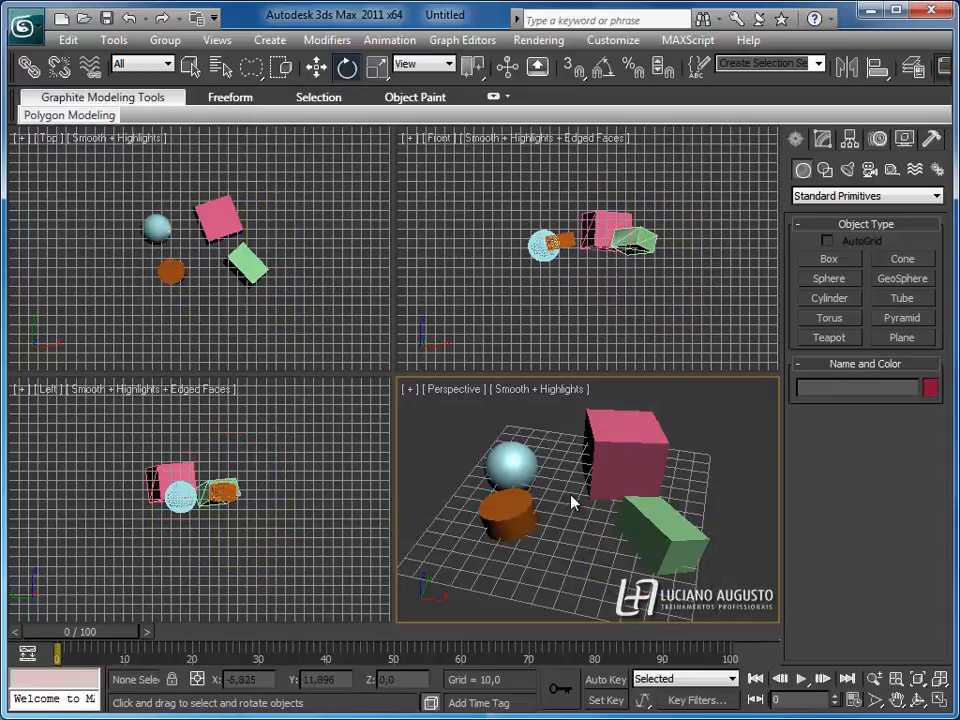
{"action": "mouse_move", "coordinate": [585, 464]}
{"action": "left_mouse_down"}
{"action": "mouse_move", "coordinate": [606, 445]}
{"action": "mouse_move", "coordinate": [652, 431]}
{"action": "mouse_move", "coordinate": [709, 431]}
{"action": "mouse_move", "coordinate": [754, 447]}
{"action": "mouse_move", "coordinate": [750, 467]}
{"action": "left_mouse_up"}
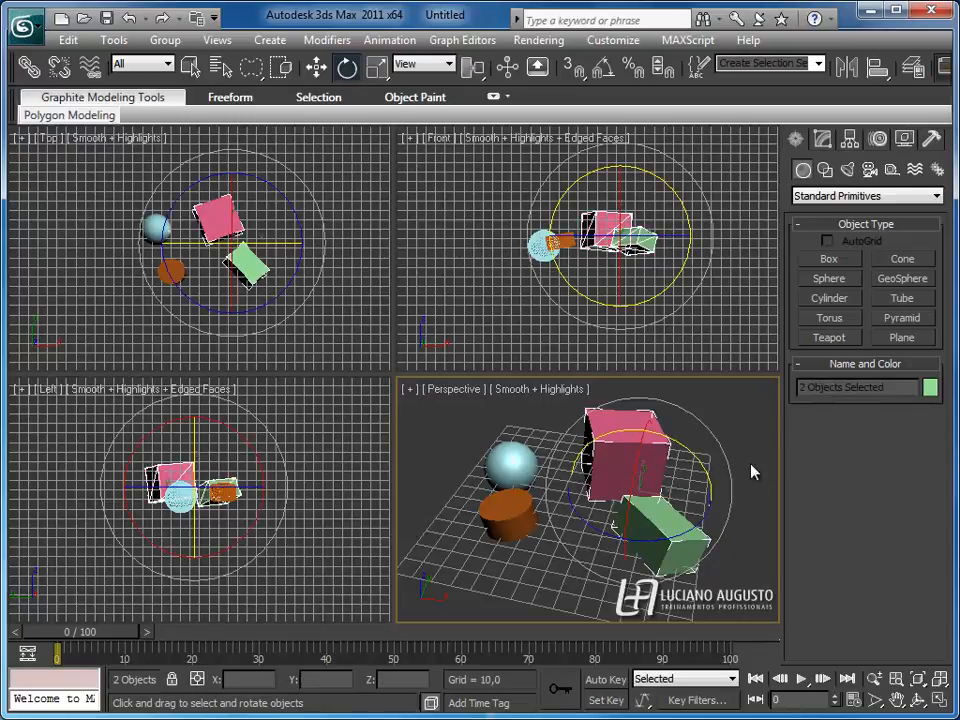
{"action": "left_click", "coordinate": [553, 424]}
Switch region selection from crossing to window mode and try lasso regions over parts of and around the pink and green boxes
{"action": "left_click", "coordinate": [280, 70]}
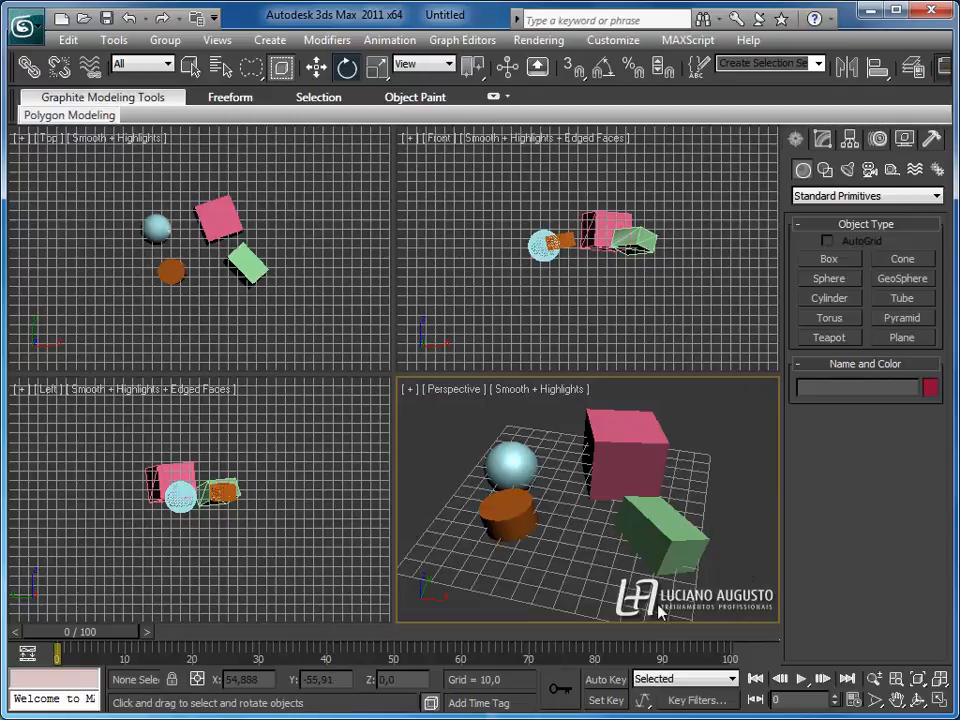
{"action": "left_click_drag", "start_coordinate": [583, 525], "coordinate": [583, 511]}
{"action": "left_click_drag", "start_coordinate": [637, 438], "coordinate": [670, 433]}
{"action": "left_click_drag", "start_coordinate": [697, 456], "coordinate": [702, 461]}
{"action": "left_click", "coordinate": [639, 531]}
{"action": "left_click", "coordinate": [748, 503]}
{"action": "mouse_move", "coordinate": [748, 503]}
{"action": "left_mouse_down"}
{"action": "mouse_move", "coordinate": [574, 570]}
{"action": "mouse_move", "coordinate": [568, 418]}
{"action": "mouse_move", "coordinate": [686, 401]}
{"action": "mouse_move", "coordinate": [737, 500]}
{"action": "left_mouse_up"}
{"action": "left_click_drag", "start_coordinate": [580, 430], "coordinate": [684, 398]}
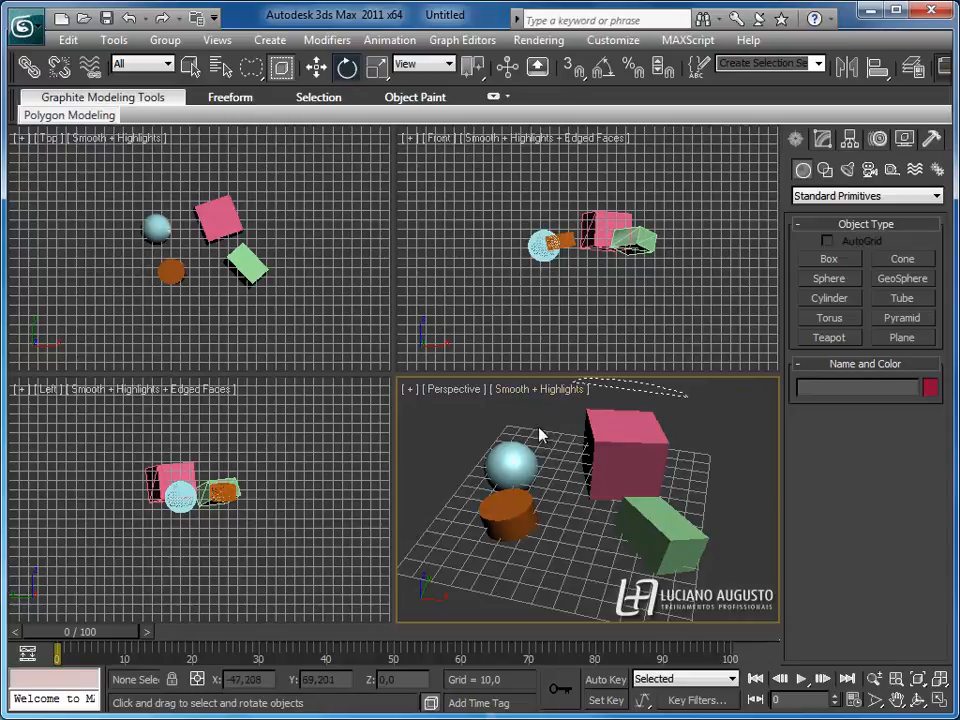
{"action": "mouse_move", "coordinate": [589, 578]}
{"action": "left_mouse_down"}
{"action": "mouse_move", "coordinate": [740, 550]}
{"action": "mouse_move", "coordinate": [762, 507]}
{"action": "left_mouse_up"}
{"action": "mouse_move", "coordinate": [718, 420]}
{"action": "left_mouse_down"}
{"action": "mouse_move", "coordinate": [690, 396]}
{"action": "mouse_move", "coordinate": [621, 388]}
{"action": "mouse_move", "coordinate": [558, 408]}
{"action": "left_mouse_up"}
Change the selection region shape to rectangular, select the green box by fully enclosing it in window mode, and deselect it
{"action": "left_click", "coordinate": [251, 67]}
{"action": "left_click", "coordinate": [252, 95]}
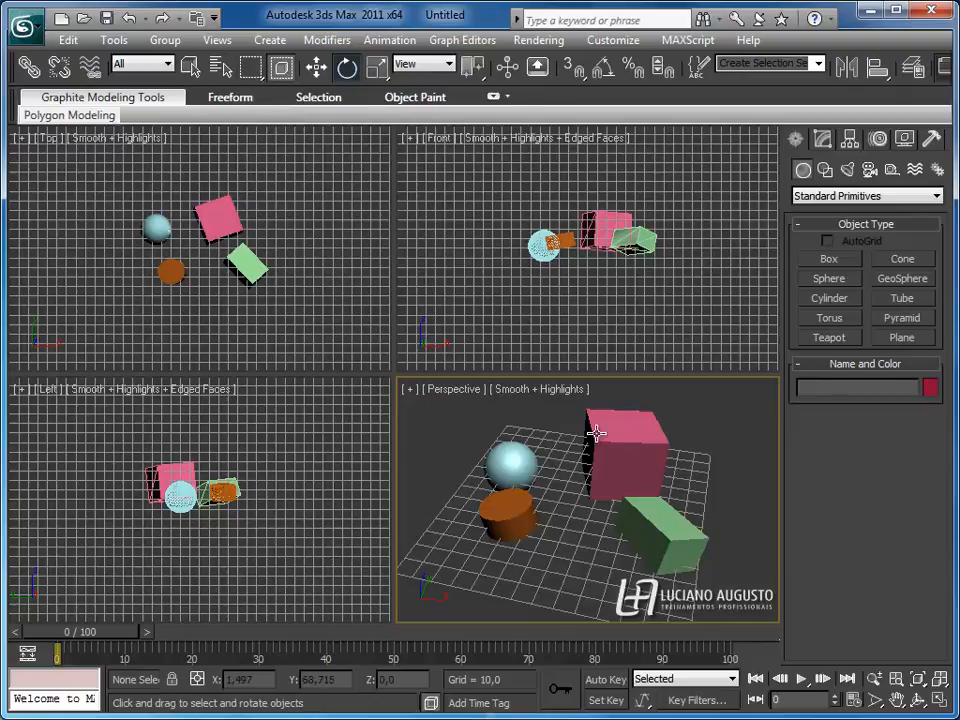
{"action": "left_click_drag", "start_coordinate": [575, 393], "coordinate": [572, 456]}
{"action": "left_click", "coordinate": [750, 578]}
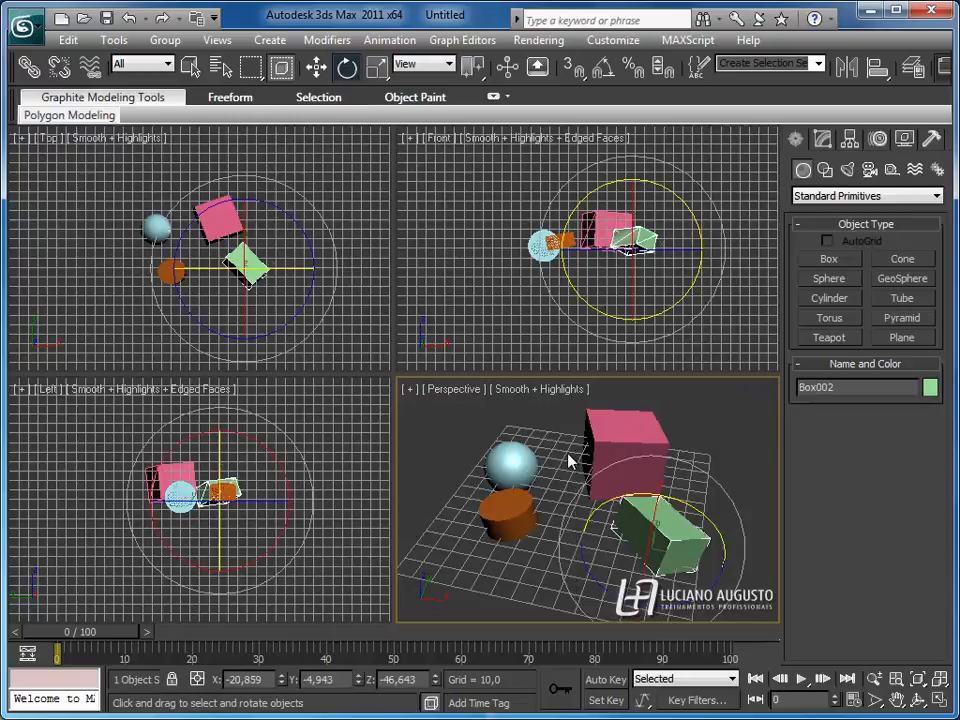
{"action": "left_click", "coordinate": [750, 494]}
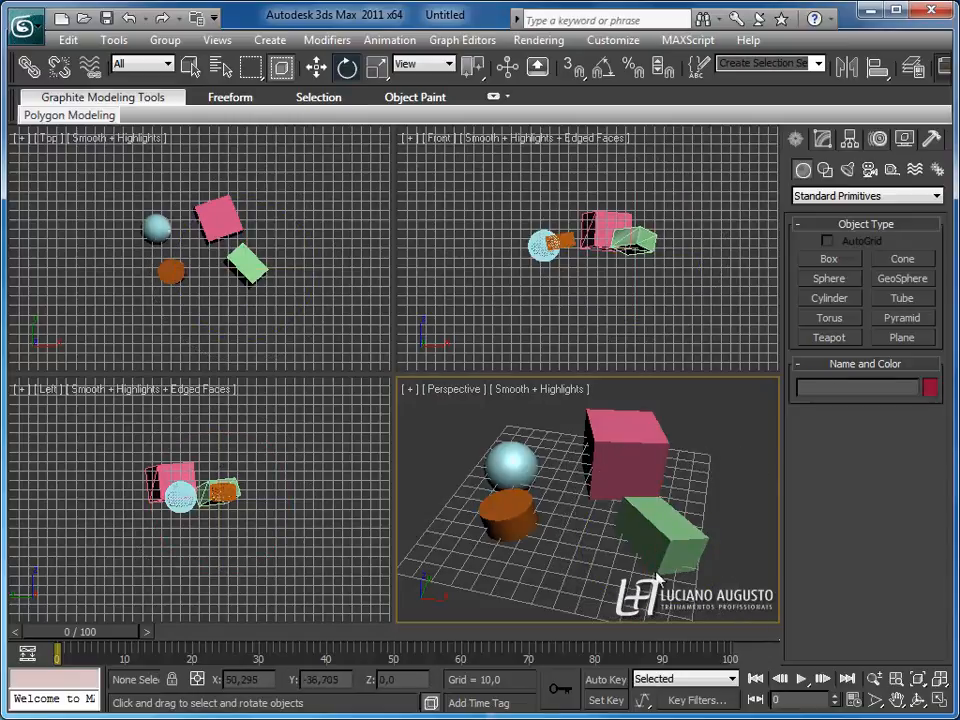
Compare window selection with a rectangle fully enclosing only the green box and another fully enclosing both boxes
{"action": "left_click_drag", "start_coordinate": [603, 524], "coordinate": [566, 455]}
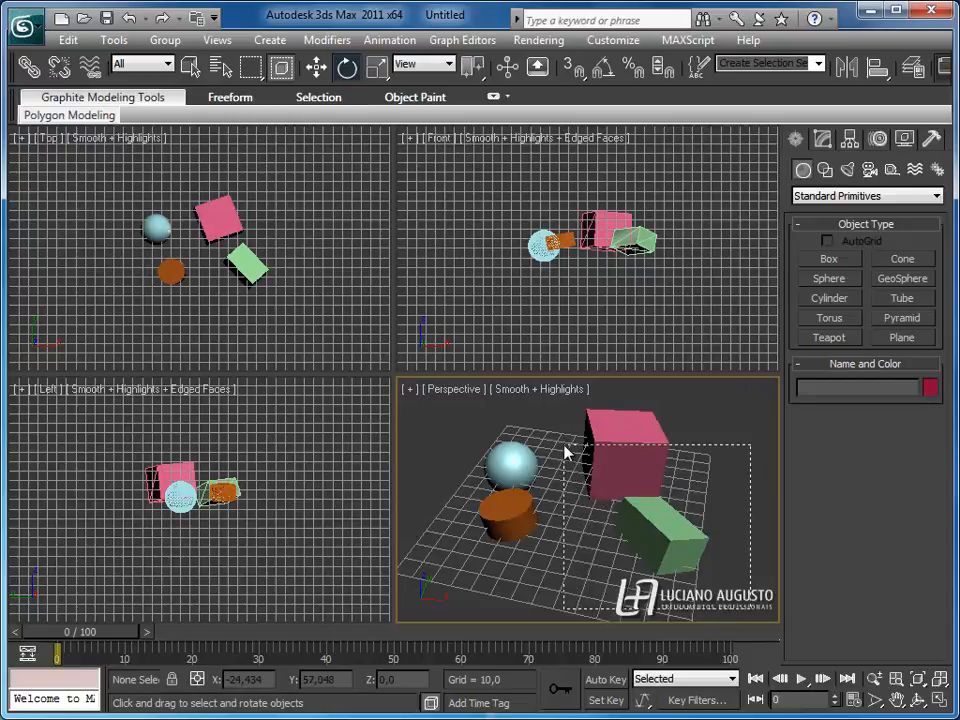
{"action": "left_click_drag", "start_coordinate": [750, 607], "coordinate": [566, 440]}
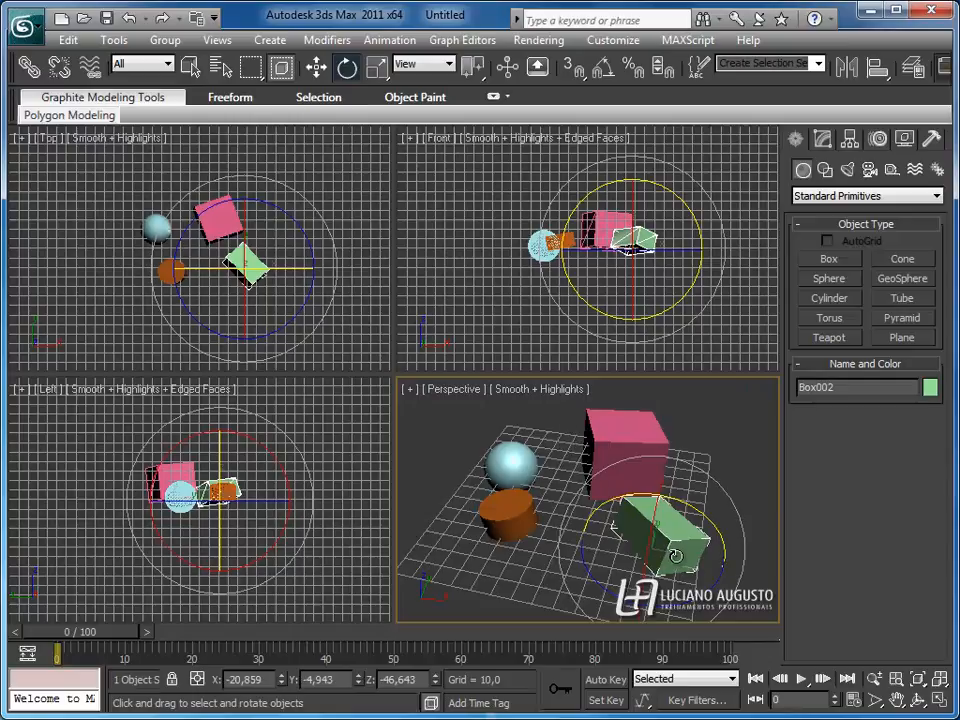
{"action": "left_click", "coordinate": [739, 484]}
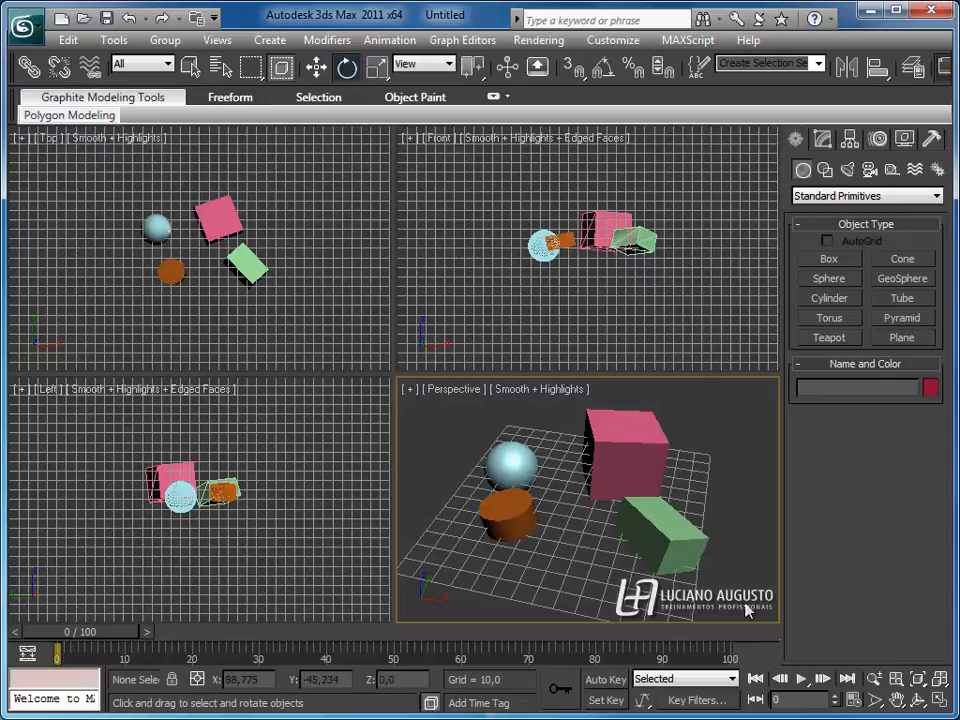
{"action": "left_click_drag", "start_coordinate": [546, 391], "coordinate": [544, 407]}
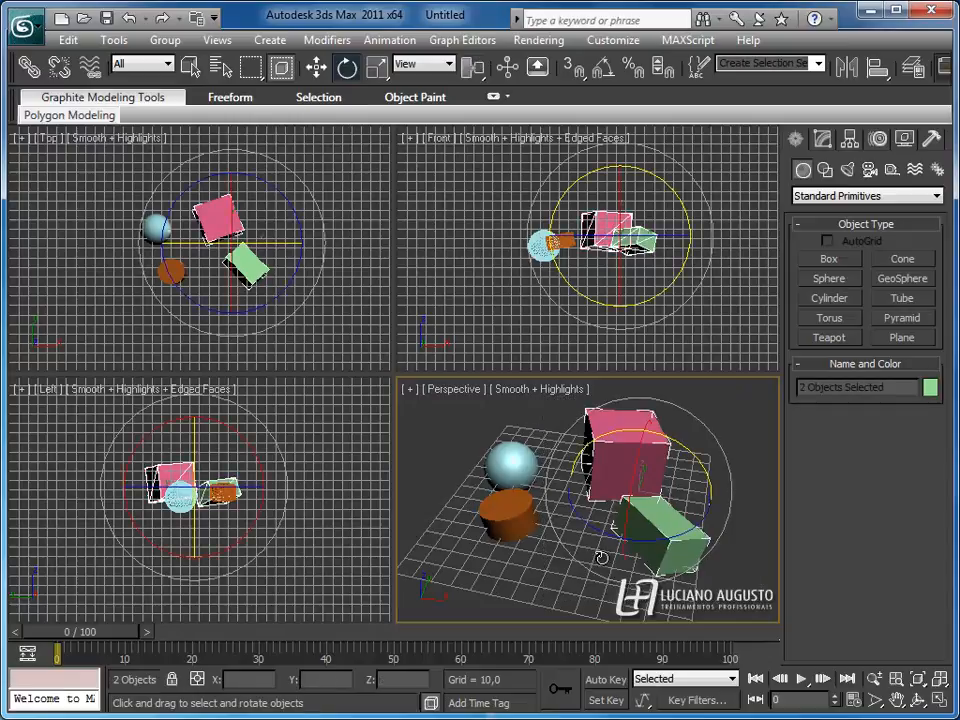
Compare crossing and window modes with rectangular regions over the pink and green boxes, clear the selection and return to crossing mode
{"action": "left_click", "coordinate": [578, 590]}
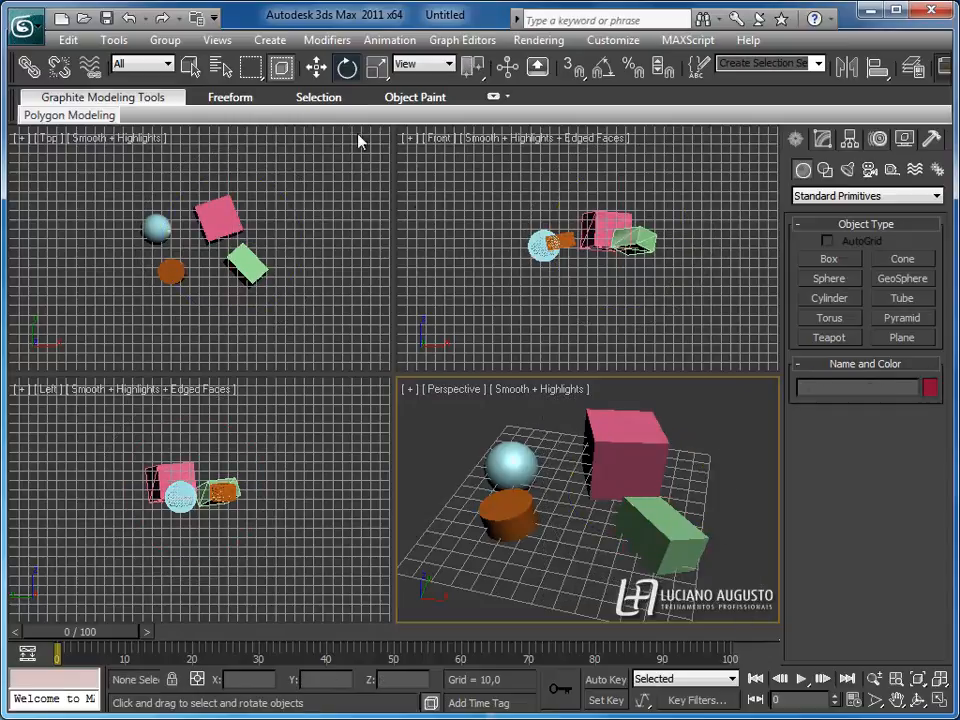
{"action": "left_click", "coordinate": [280, 71]}
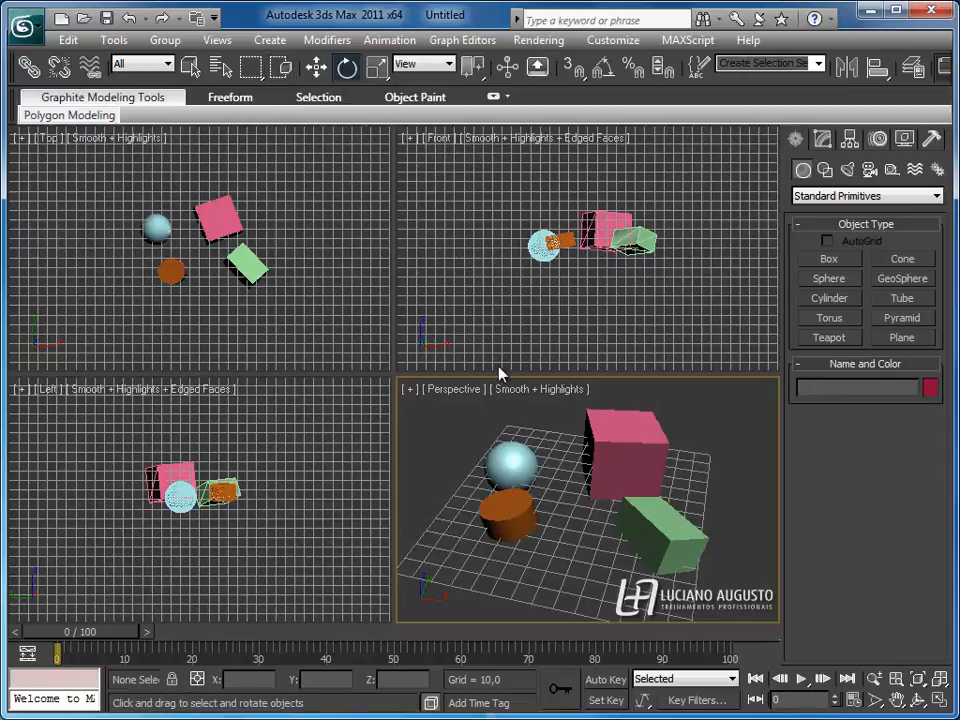
{"action": "left_click_drag", "start_coordinate": [731, 602], "coordinate": [575, 470]}
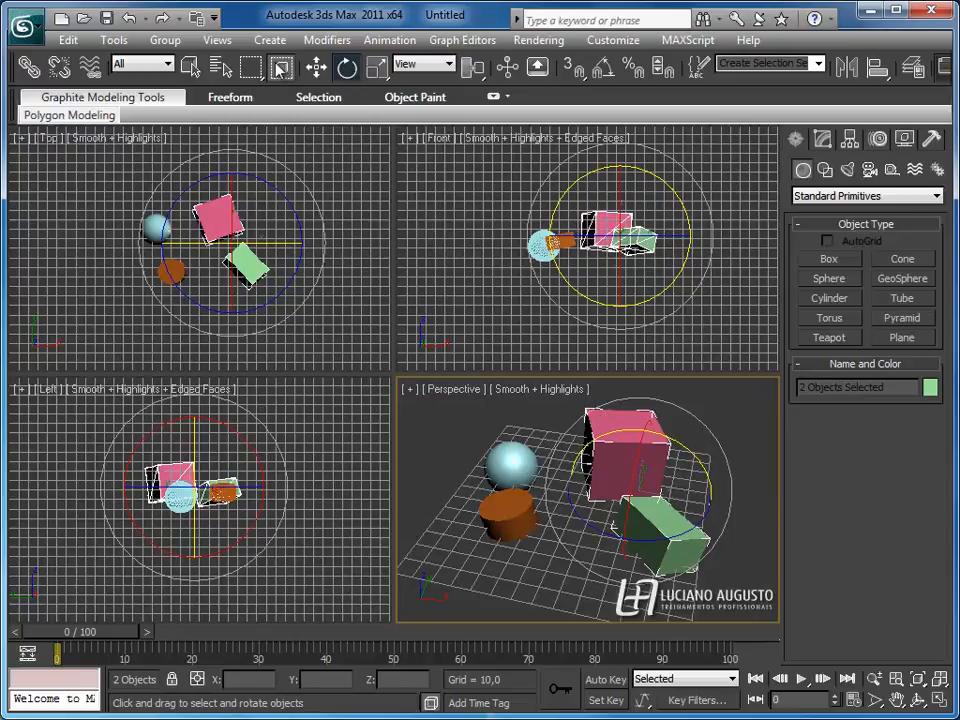
{"action": "left_click", "coordinate": [548, 448]}
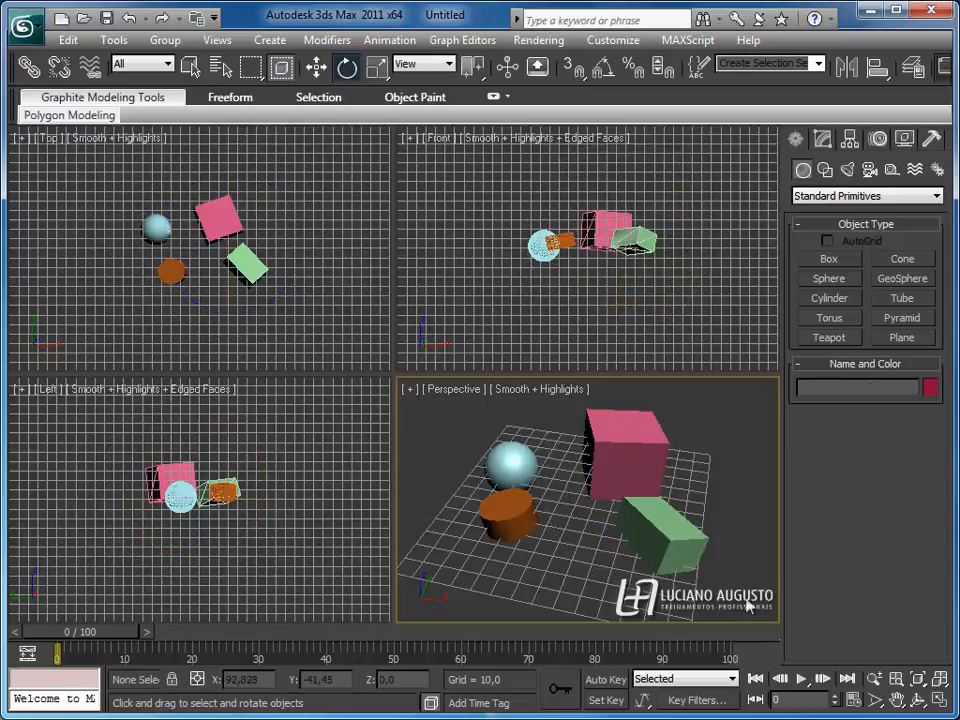
{"action": "left_click_drag", "start_coordinate": [680, 591], "coordinate": [567, 459]}
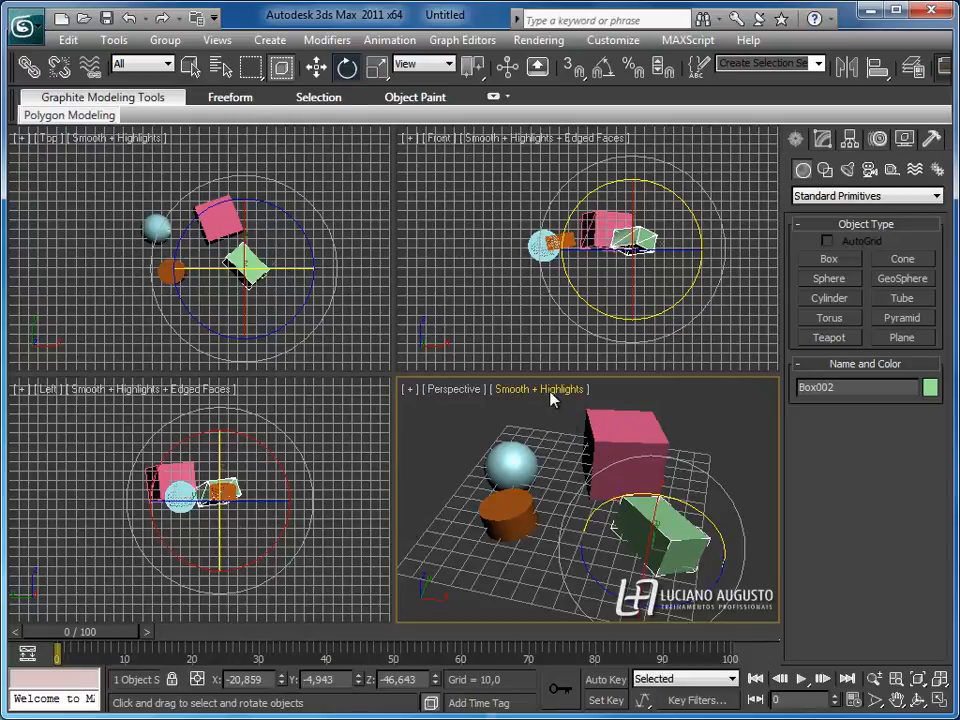
{"action": "left_click", "coordinate": [750, 490]}
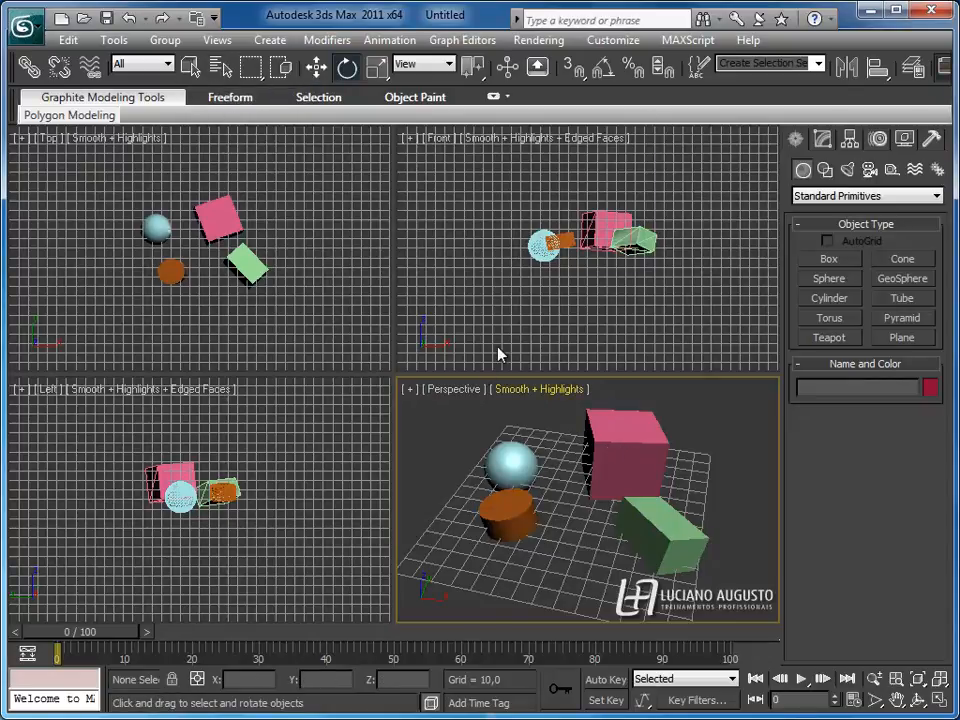
Switch to the Select Object tool, select the pink box and highlight its object name
{"action": "left_click", "coordinate": [190, 68]}
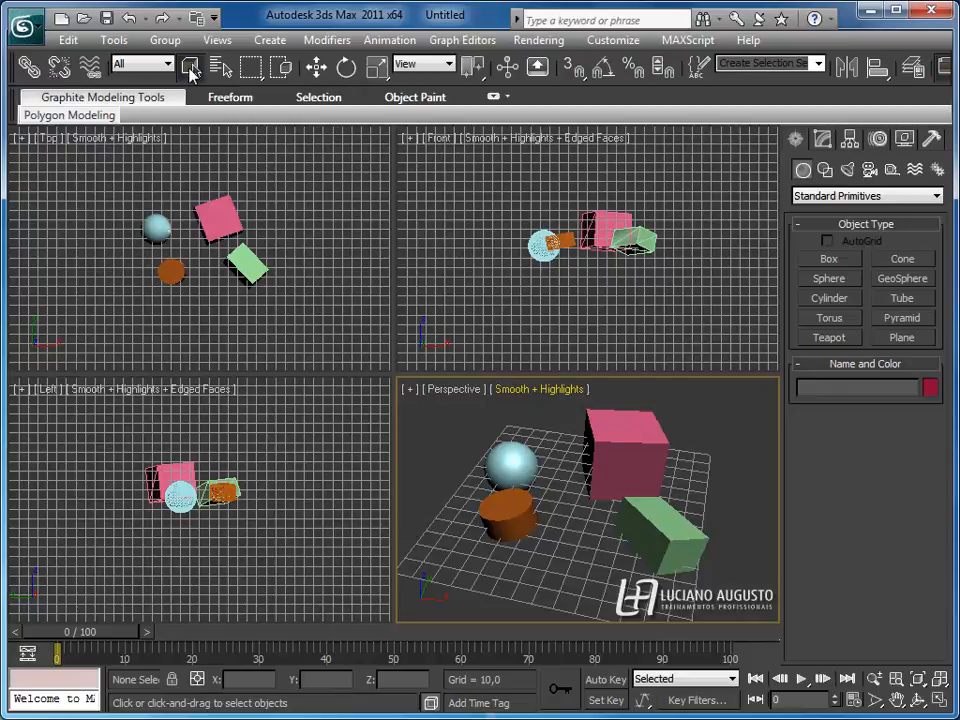
{"action": "left_click_drag", "start_coordinate": [563, 561], "coordinate": [452, 572]}
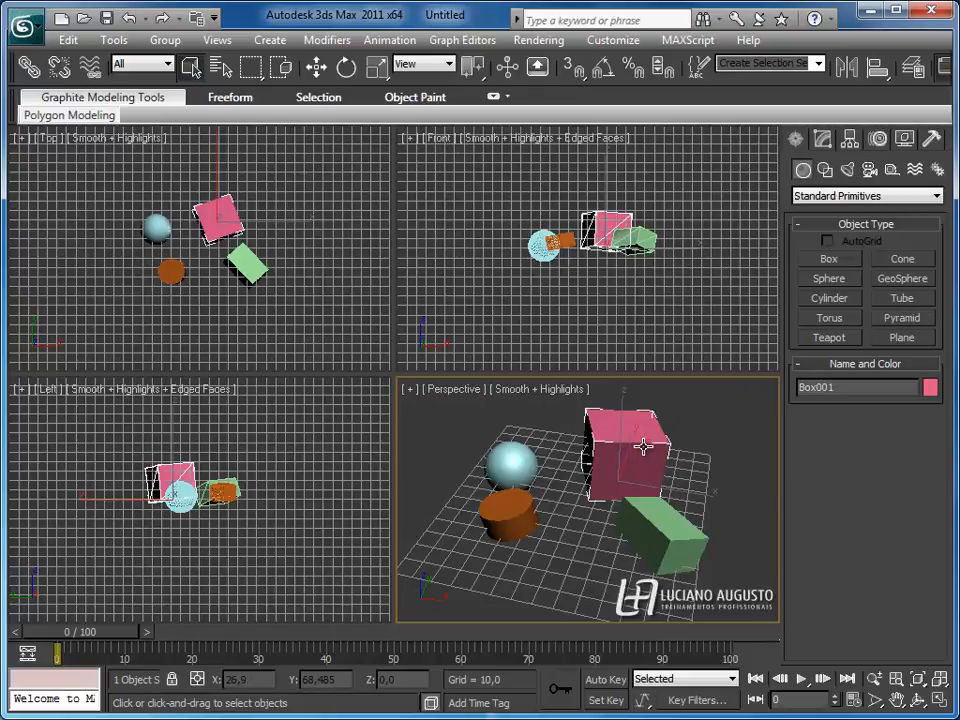
{"action": "left_click_drag", "start_coordinate": [842, 388], "coordinate": [797, 387]}
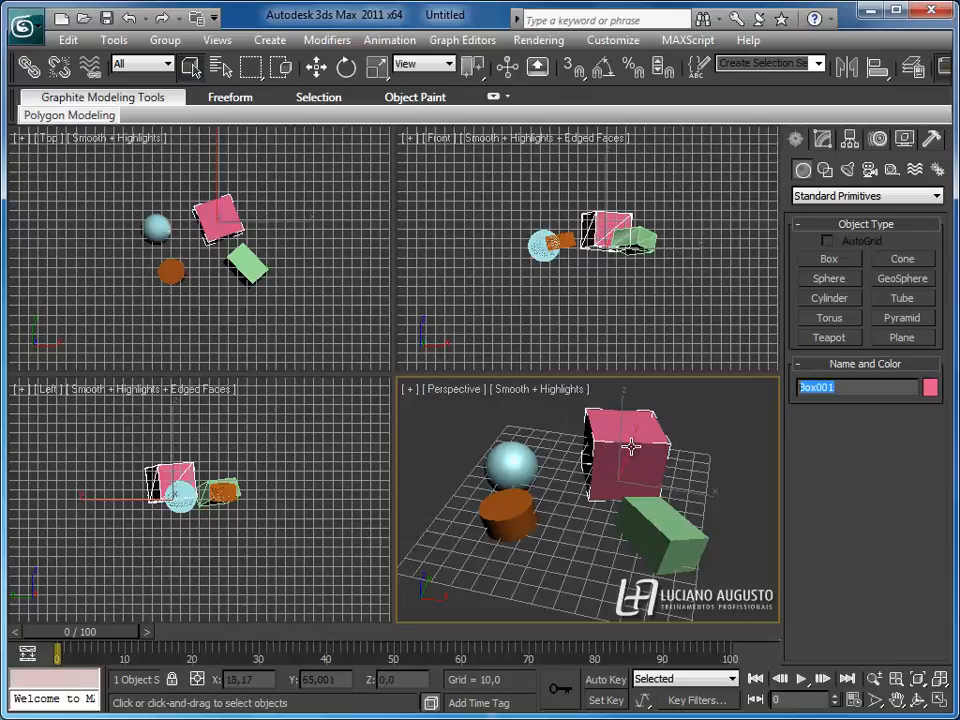
{"action": "left_click_drag", "start_coordinate": [852, 388], "coordinate": [789, 397]}
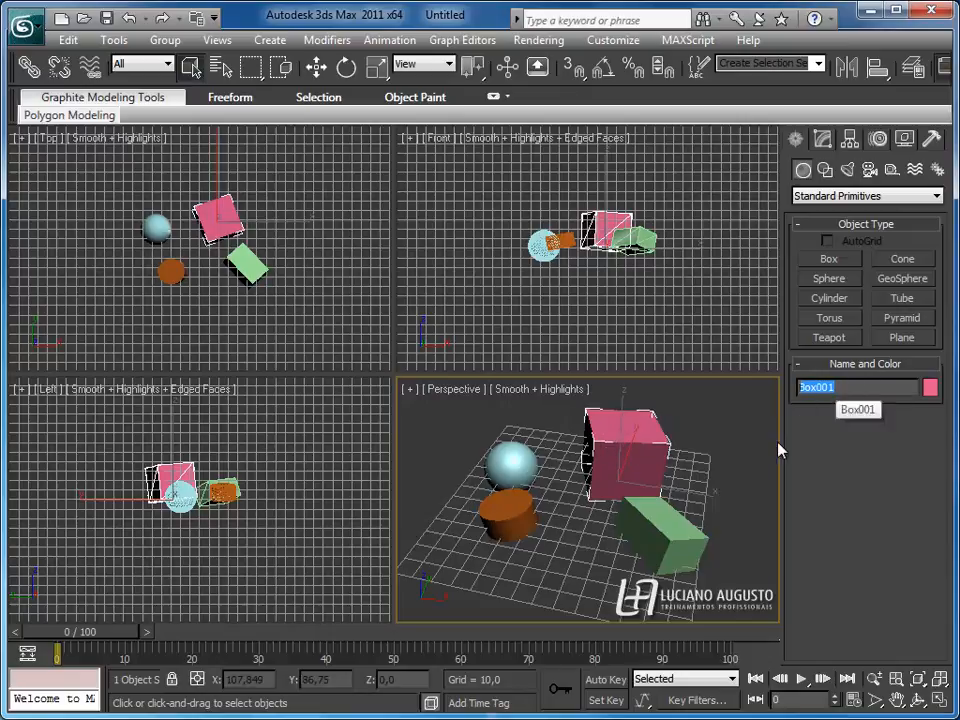
Select the green box, the sphere and the cylinder in turn to check each object's name, and clear the selection
{"action": "left_click", "coordinate": [686, 537]}
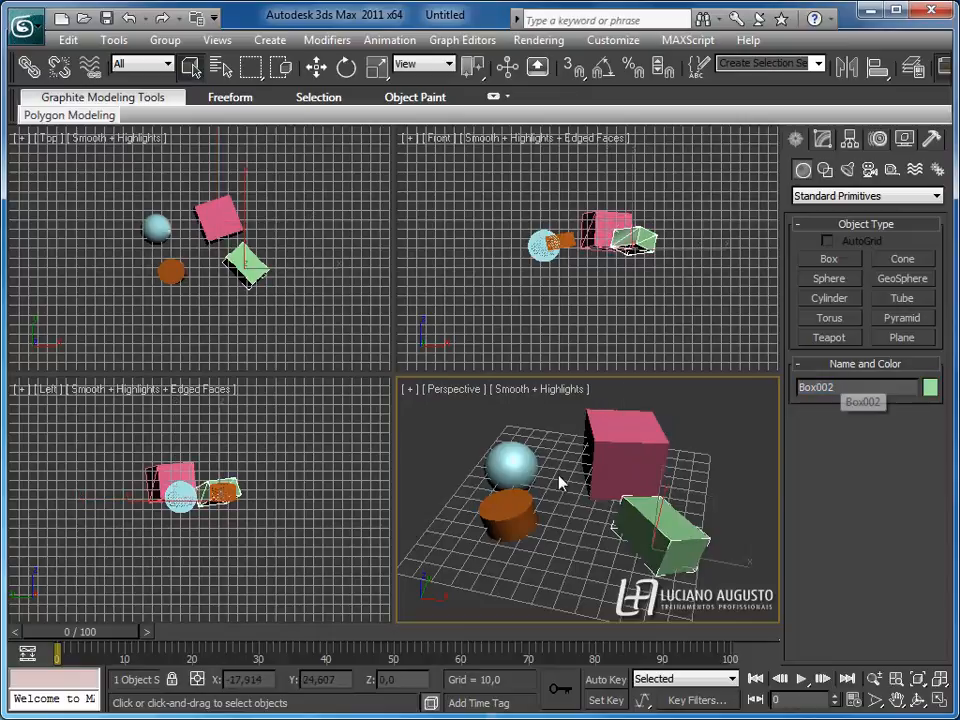
{"action": "left_click", "coordinate": [512, 460]}
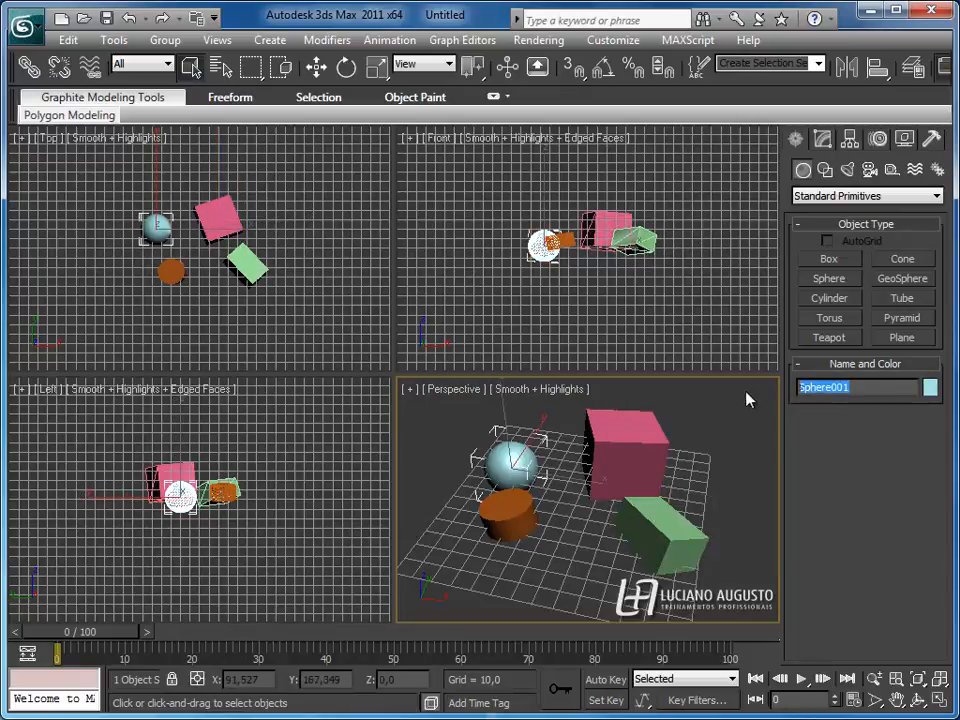
{"action": "left_click", "coordinate": [515, 522]}
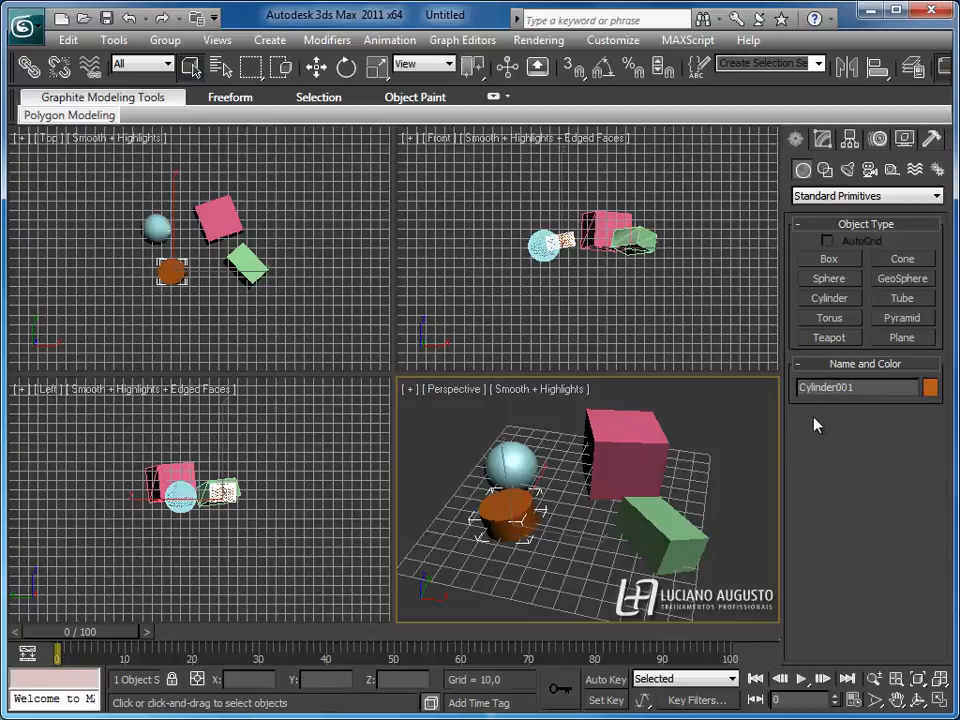
{"action": "left_click", "coordinate": [862, 388]}
{"action": "left_click", "coordinate": [696, 456]}
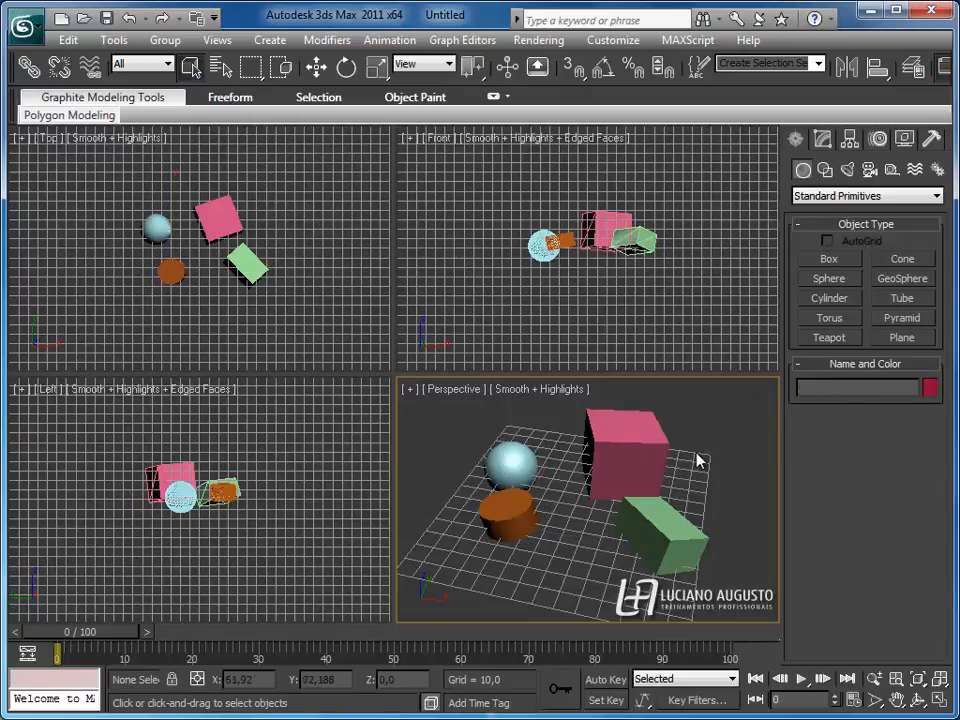
Open the Select From Scene list, reposition it fully into view and select Box001 by name
{"action": "left_click", "coordinate": [222, 70]}
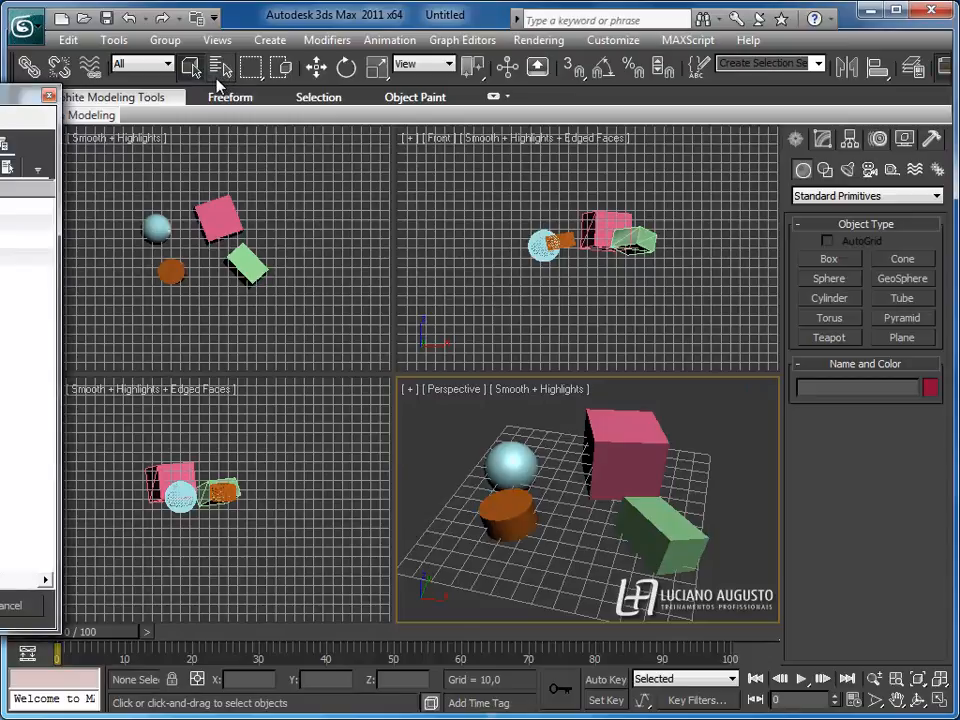
{"action": "left_click_drag", "start_coordinate": [50, 94], "coordinate": [319, 92]}
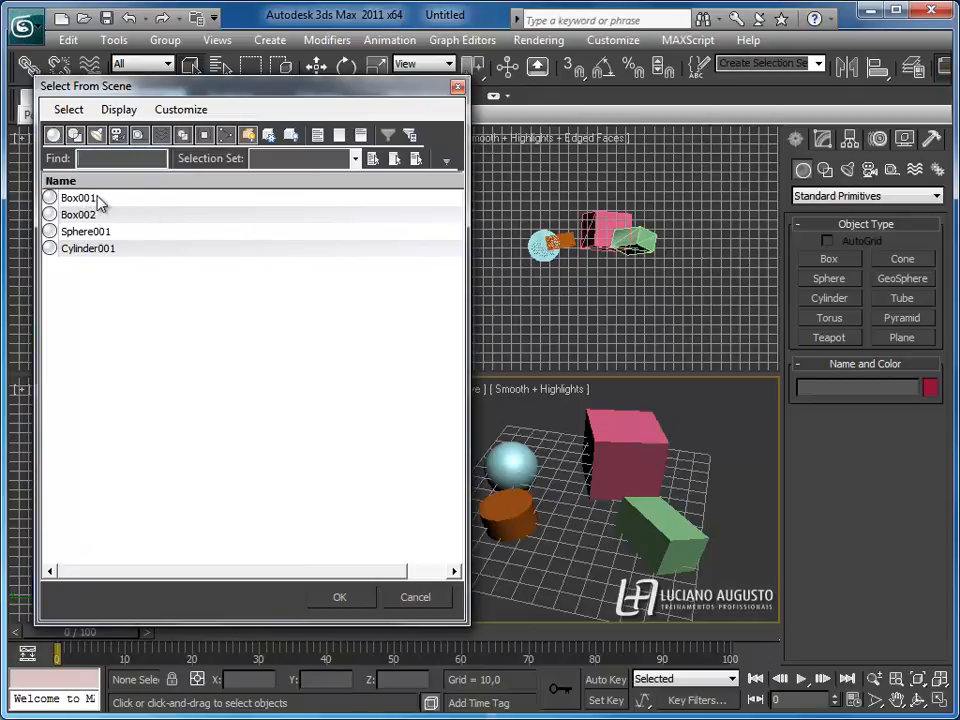
{"action": "left_click_drag", "start_coordinate": [170, 86], "coordinate": [200, 92]}
{"action": "left_click", "coordinate": [96, 200]}
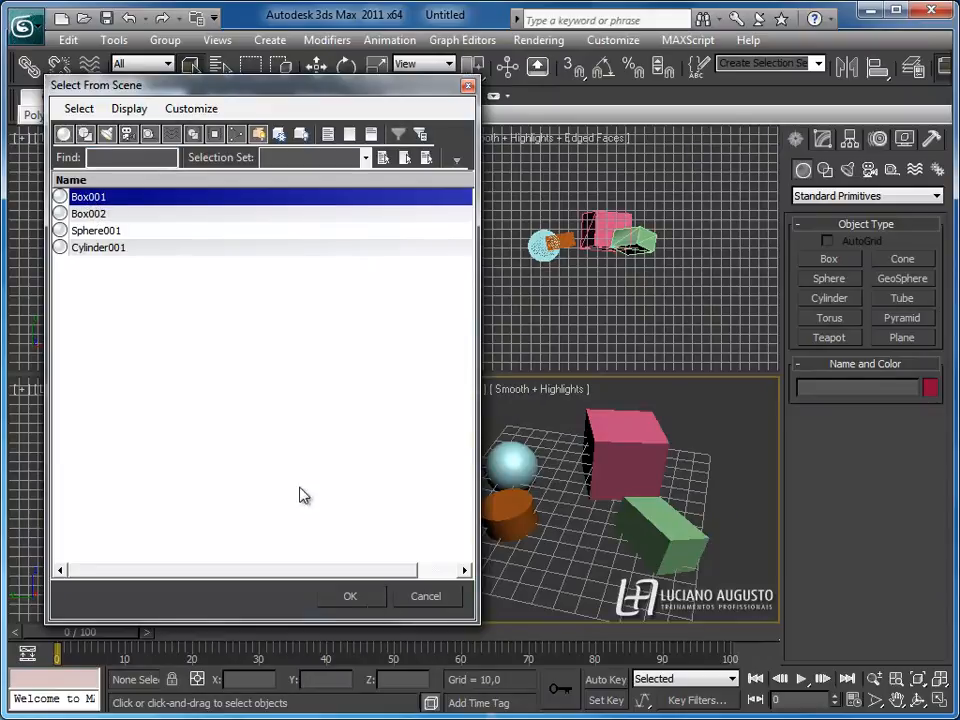
{"action": "left_click", "coordinate": [351, 597]}
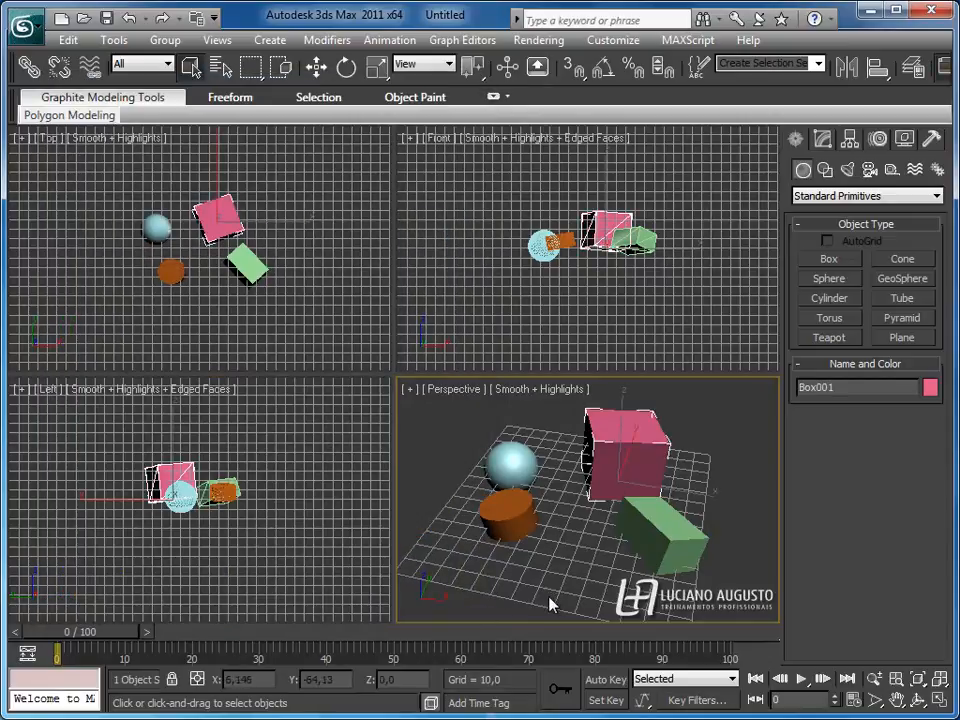
Select Sphere001 and Cylinder001 together by name from the scene list, and clear the selection
{"action": "left_click", "coordinate": [220, 68]}
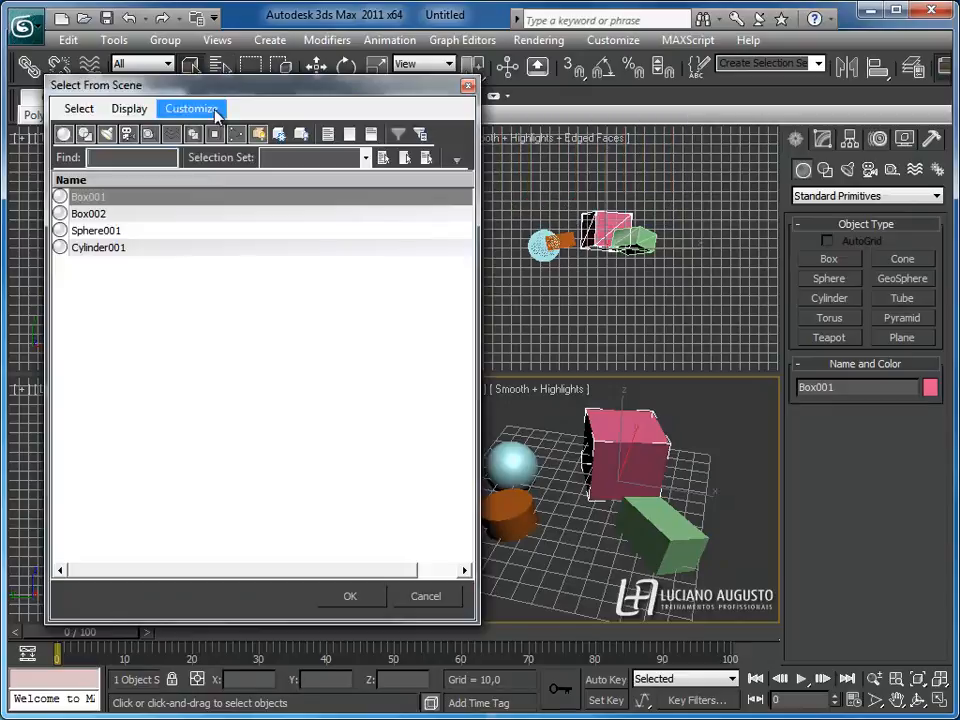
{"action": "left_click", "coordinate": [112, 231]}
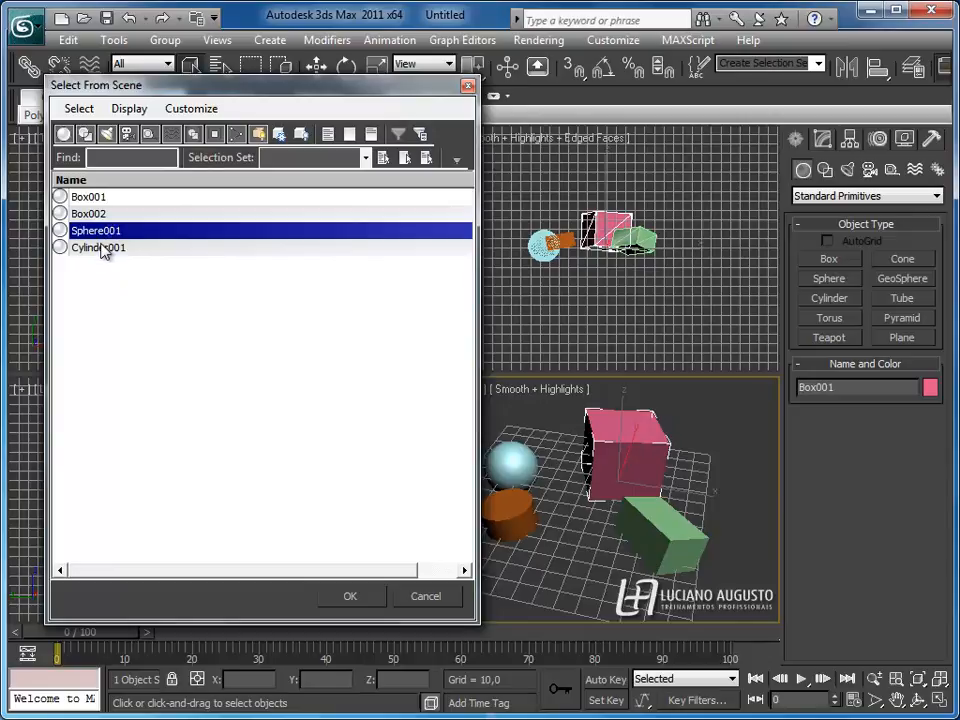
{"action": "left_click", "coordinate": [100, 250], "text": "ctrl"}
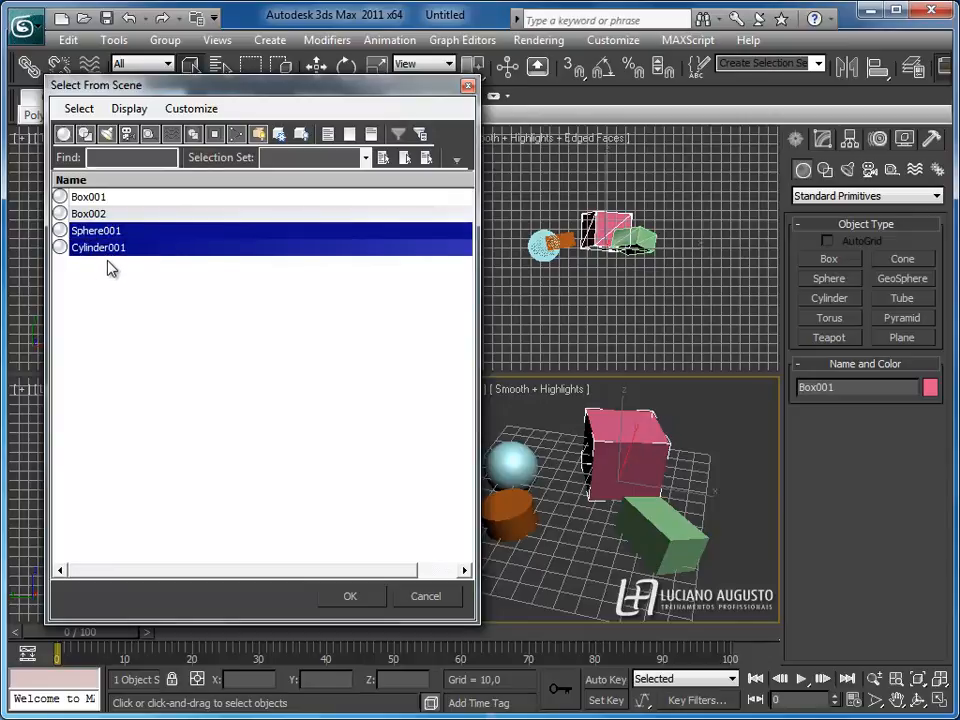
{"action": "left_click", "coordinate": [350, 597]}
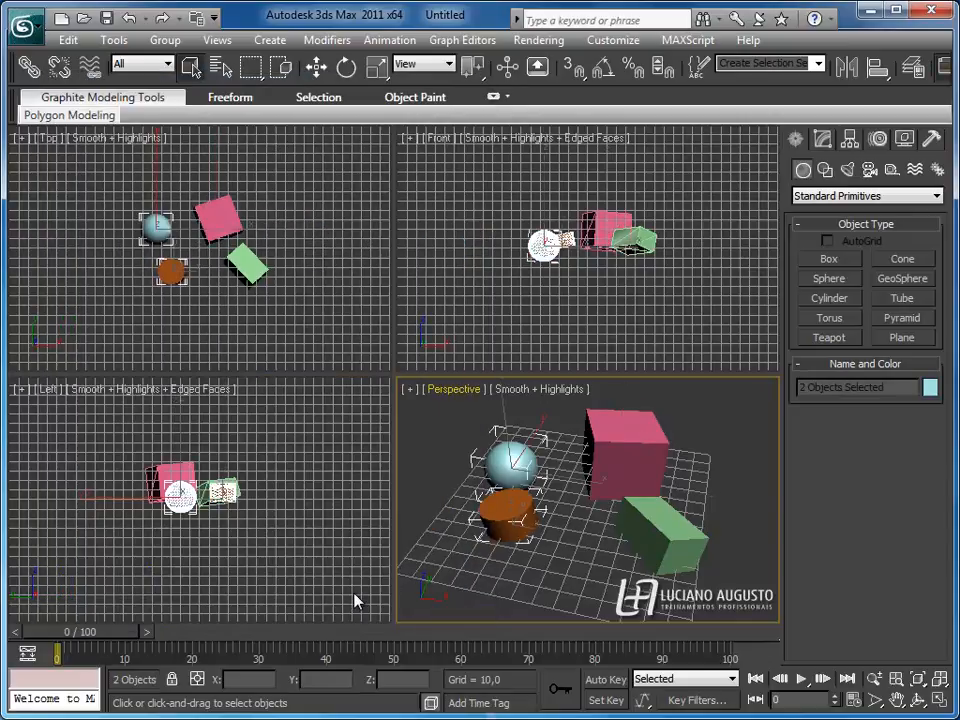
{"action": "left_click", "coordinate": [553, 594]}
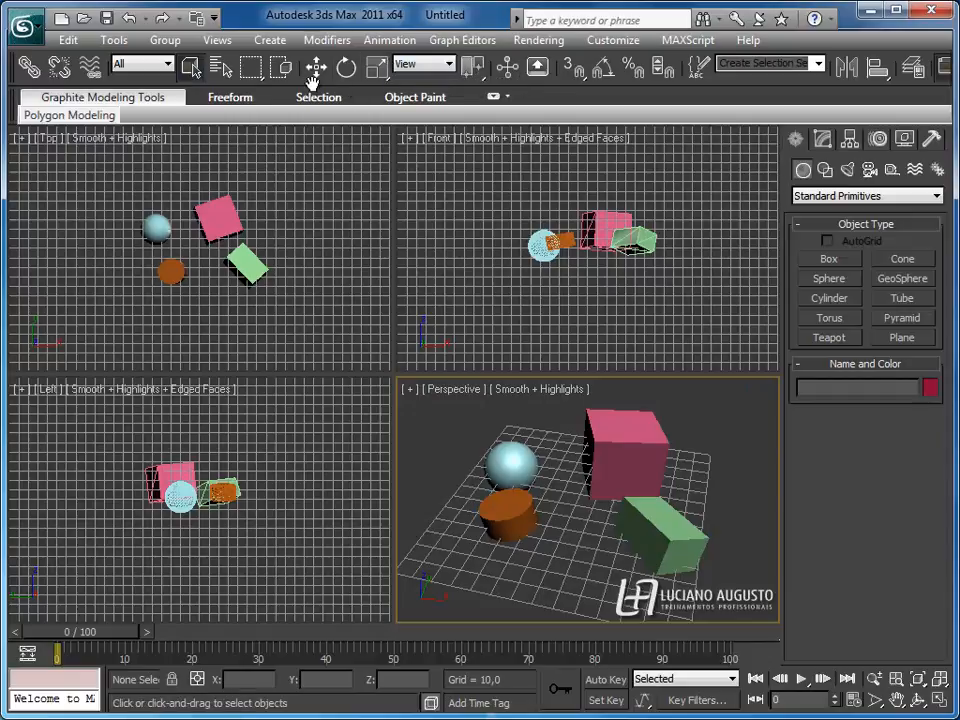
Review the available scale tool variants and activate Select and Uniform Scale
{"action": "left_click", "coordinate": [378, 66]}
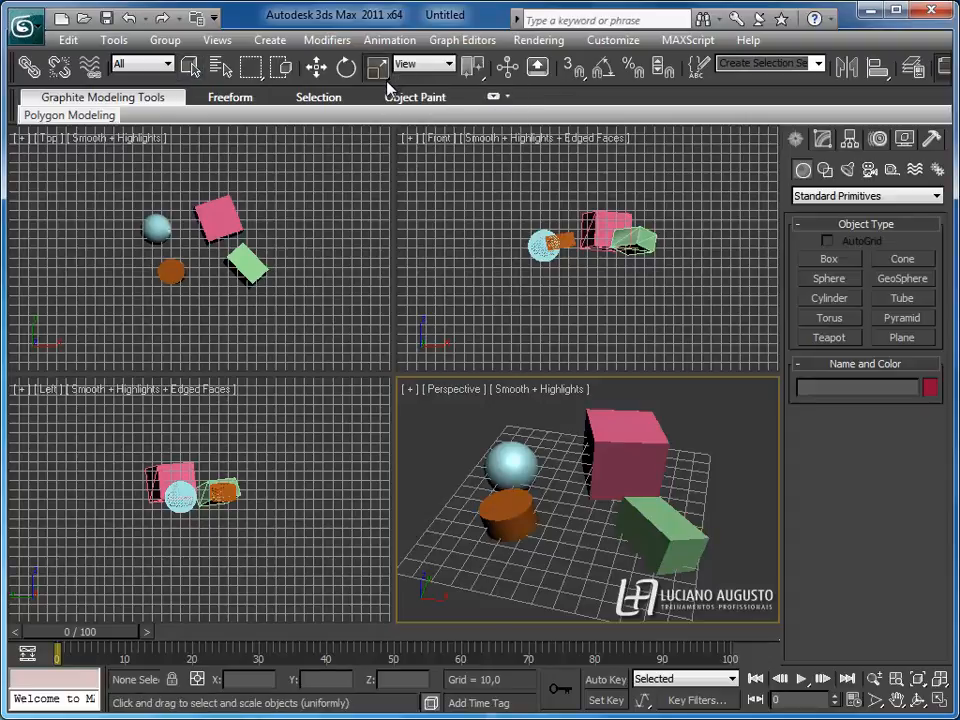
{"action": "left_click_drag", "start_coordinate": [378, 66], "coordinate": [388, 148]}
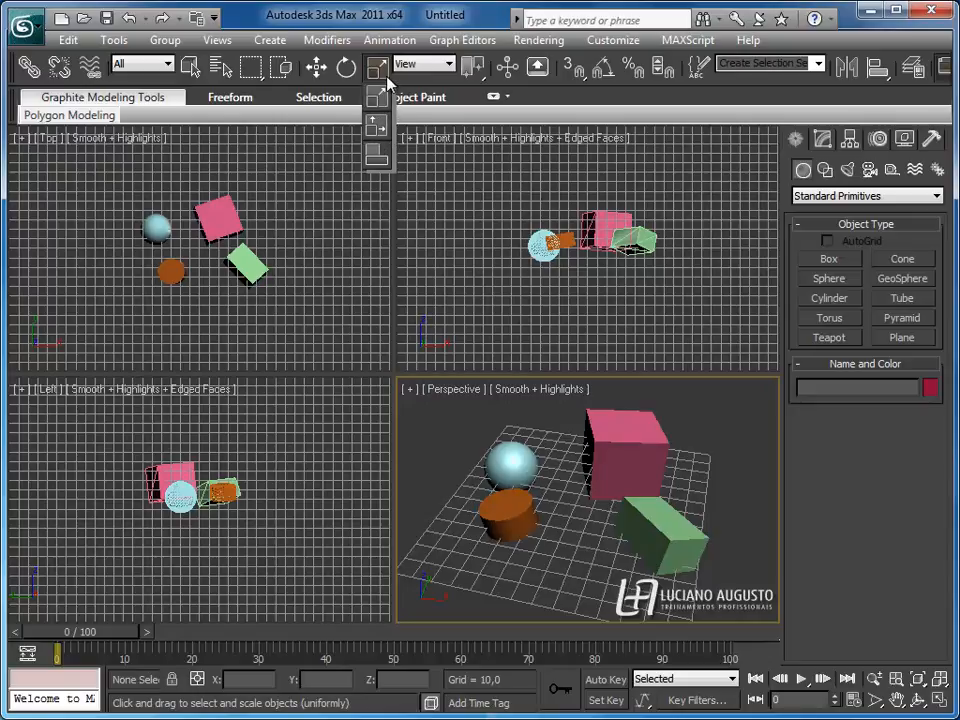
{"action": "left_click_drag", "start_coordinate": [388, 80], "coordinate": [377, 86]}
{"action": "left_click_drag", "start_coordinate": [257, 64], "coordinate": [272, 84]}
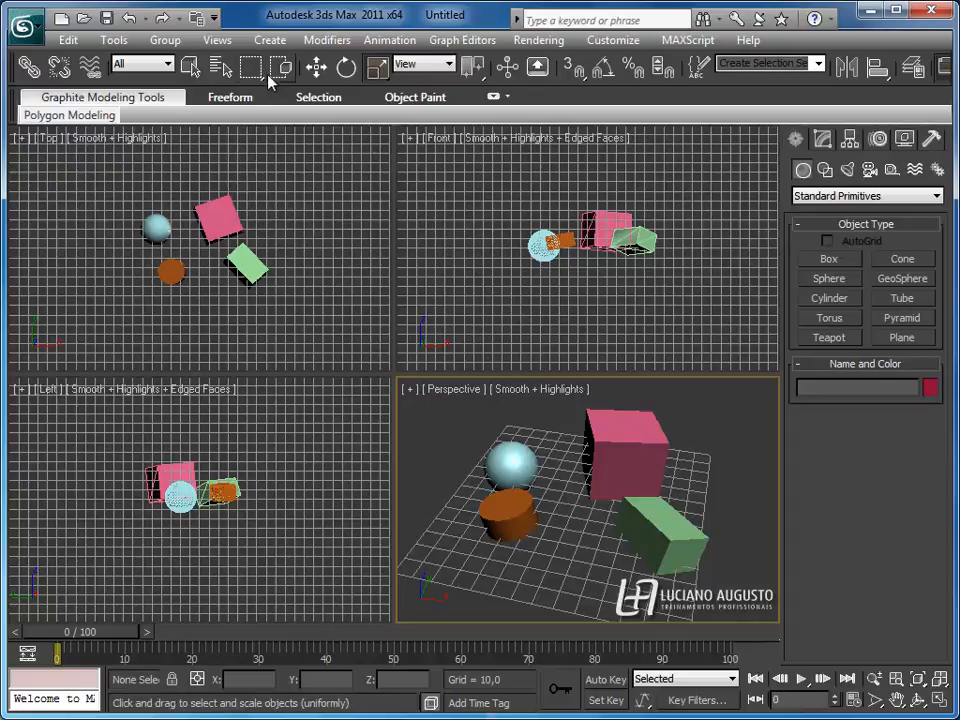
{"action": "left_click_drag", "start_coordinate": [382, 77], "coordinate": [383, 134]}
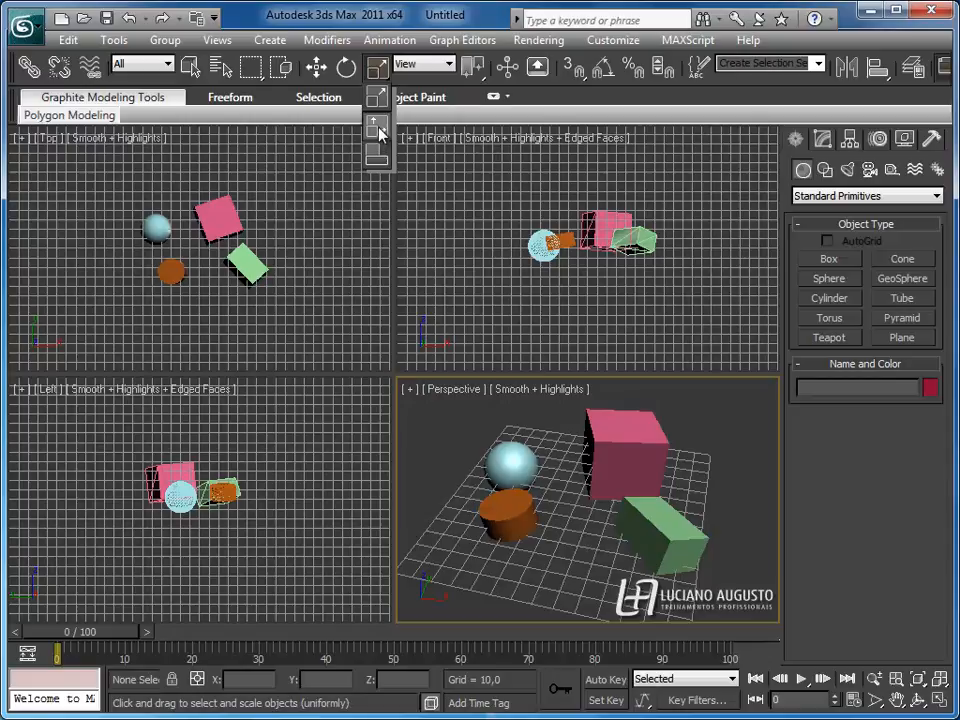
{"action": "left_click_drag", "start_coordinate": [378, 125], "coordinate": [369, 94]}
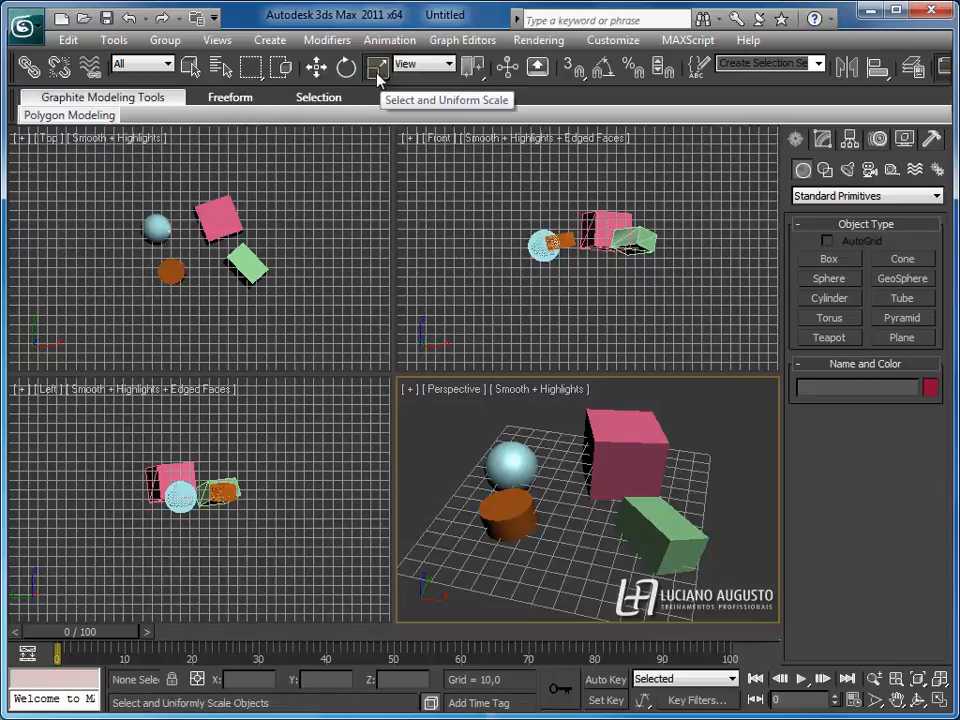
{"action": "left_click", "coordinate": [381, 72]}
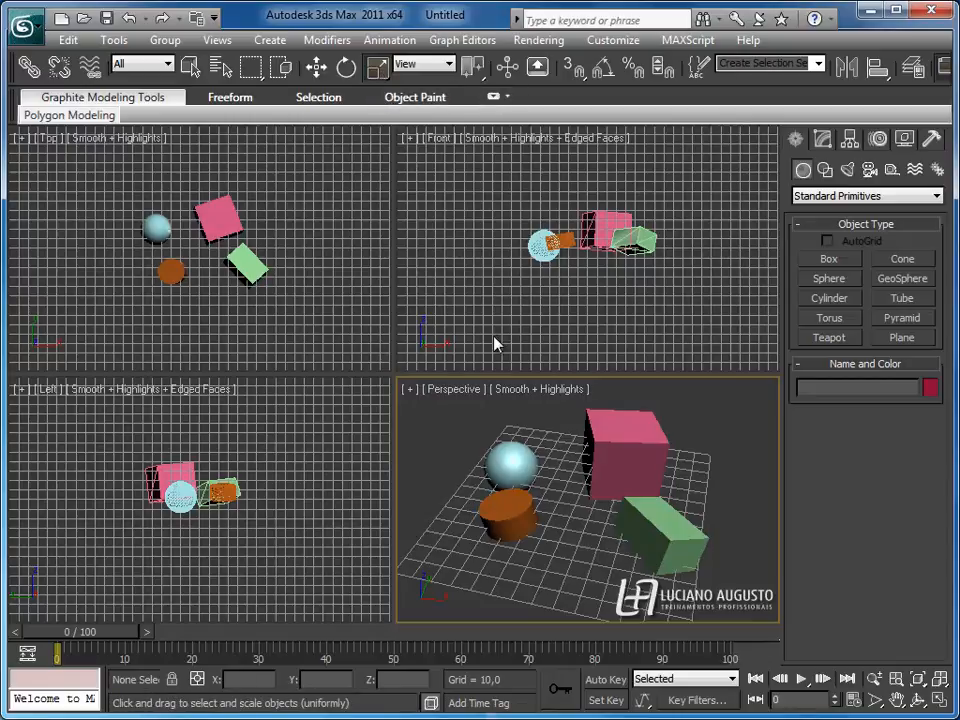